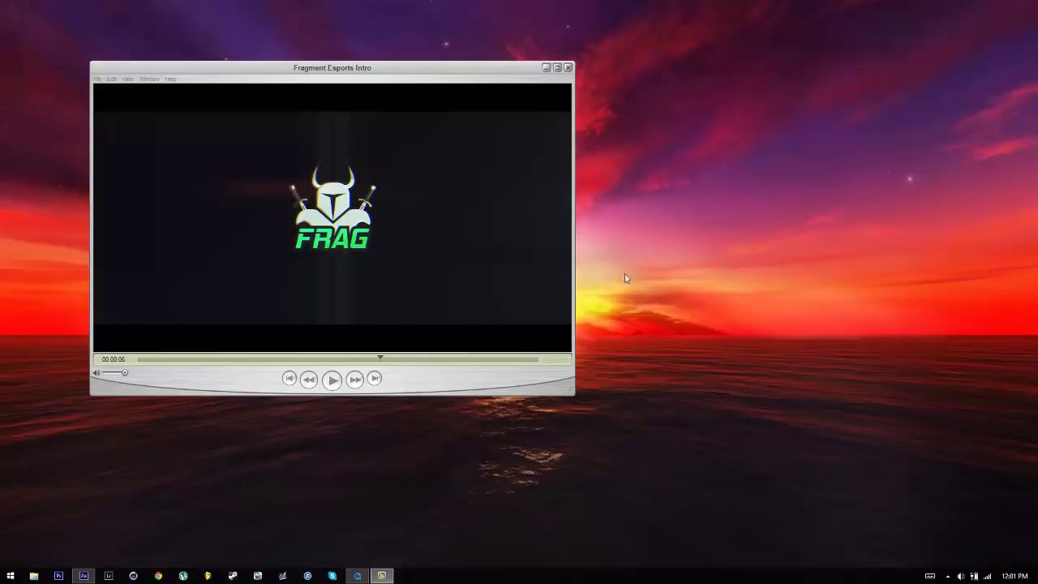
# Review the glitch logo animation in the Fragment Esports Intro video at several points and close the player
pyautogui.click(363, 348)
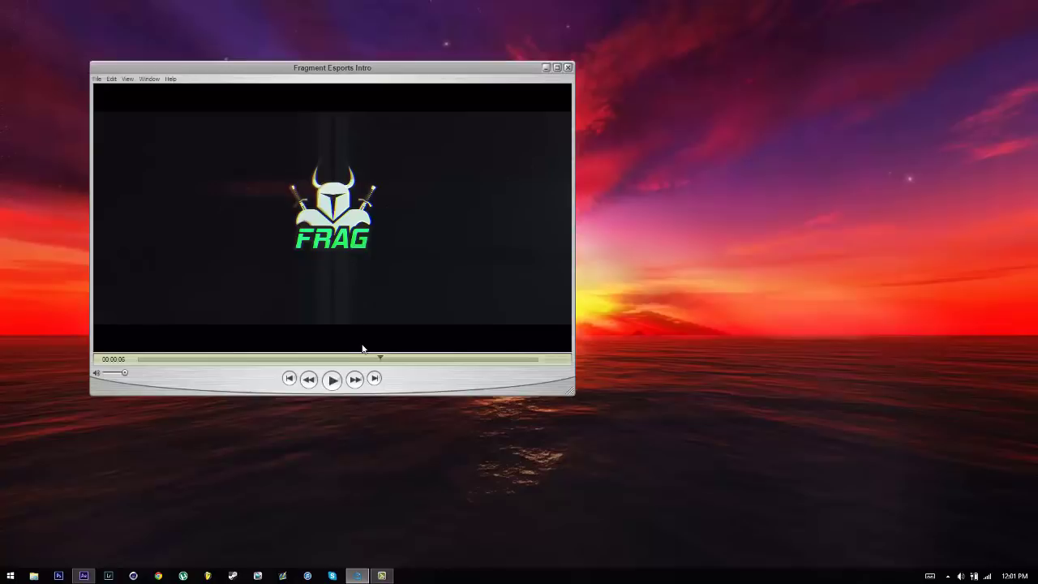
pyautogui.moveTo(373, 362)
pyautogui.mouseDown()
pyautogui.moveTo(358, 363)
pyautogui.moveTo(387, 365)
pyautogui.moveTo(361, 366)
pyautogui.mouseUp()
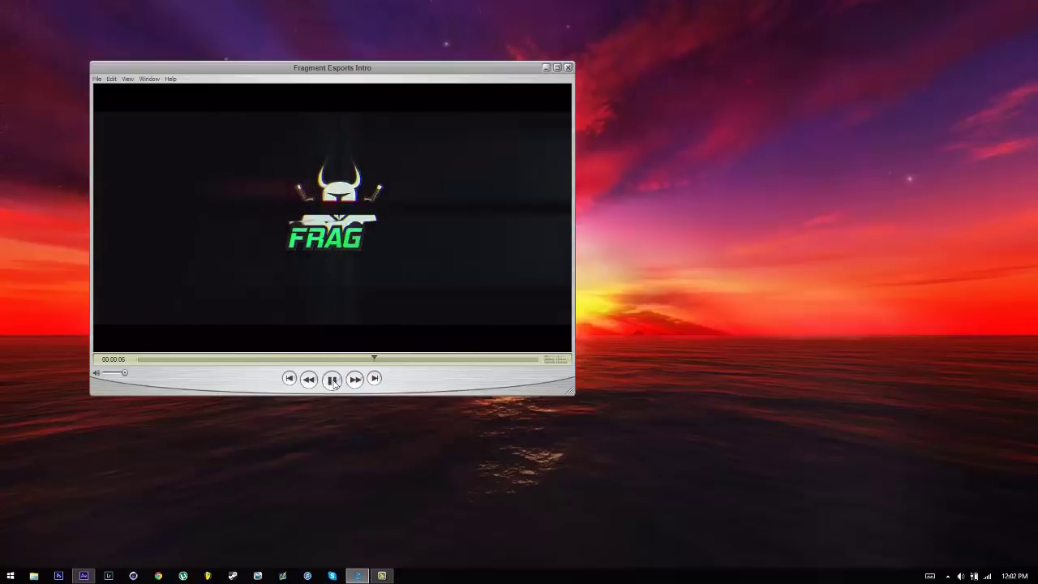
pyautogui.click(331, 381)
pyautogui.click(339, 382)
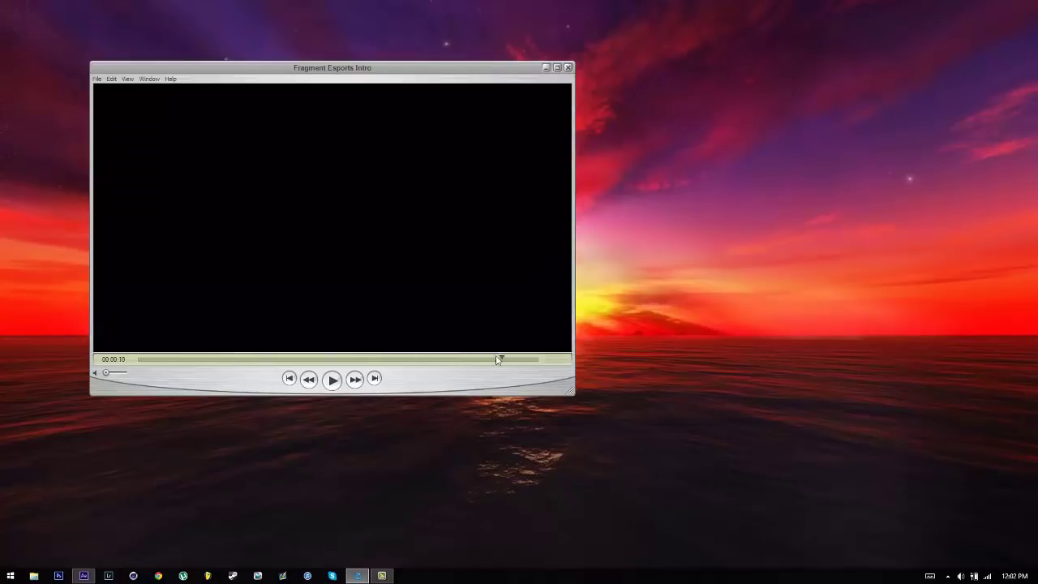
pyautogui.moveTo(497, 360); pyautogui.dragTo(417, 359)
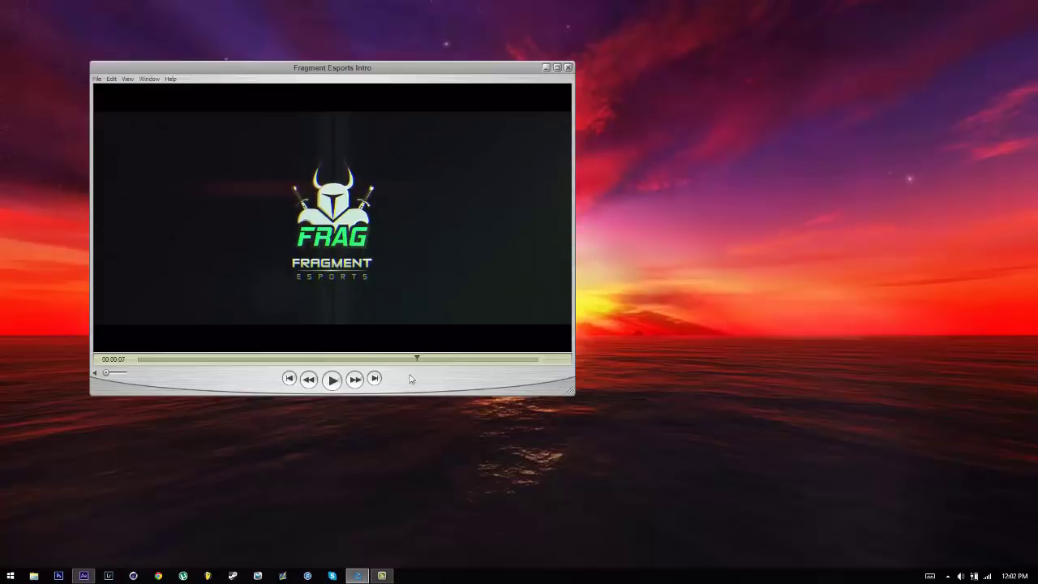
pyautogui.click(567, 68)
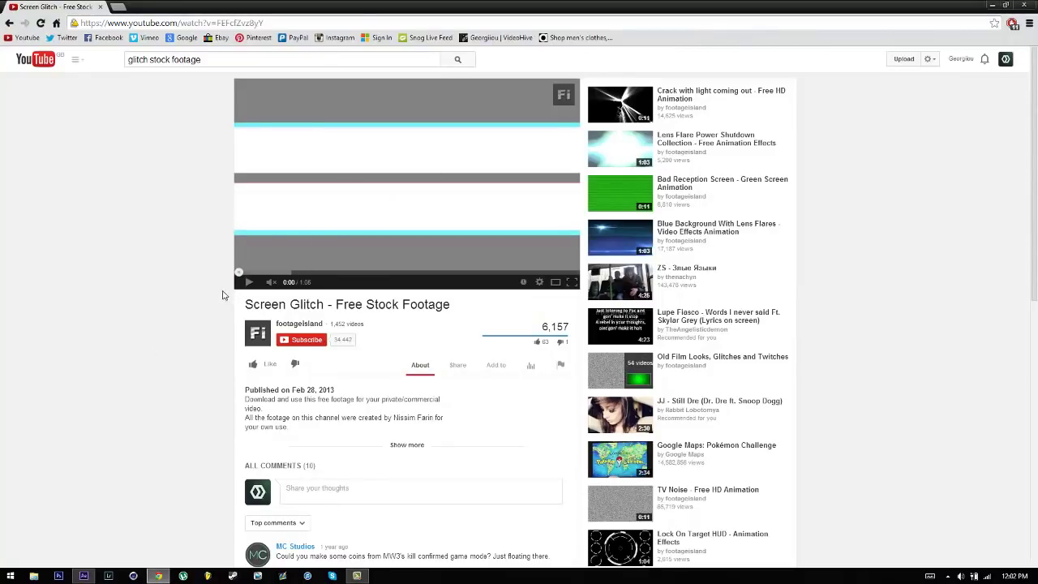
# Read the full description of the Screen Glitch - Free Stock Footage video and play its first few seconds
pyautogui.scroll(-1, 365, 325)
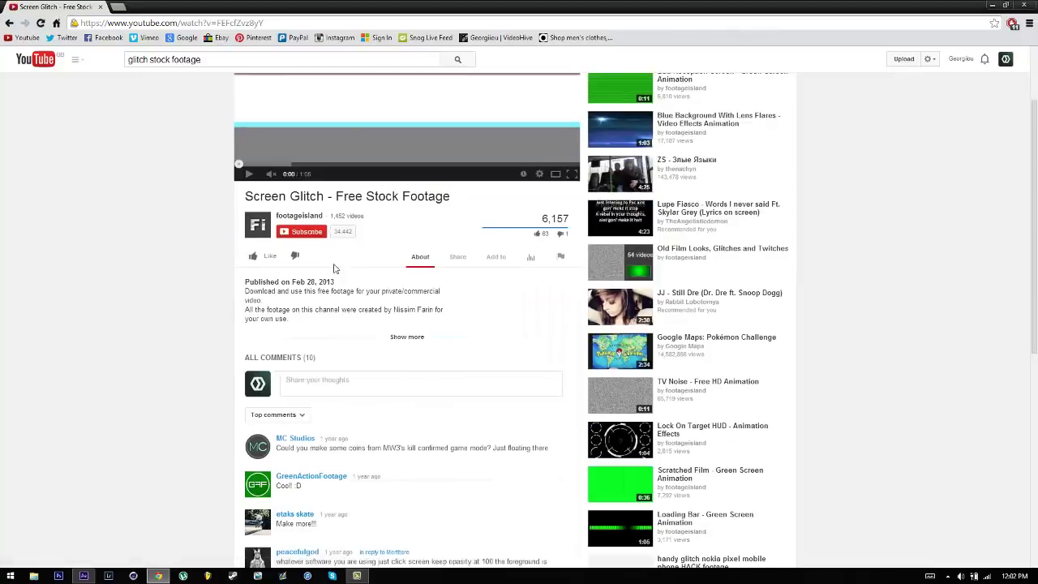
pyautogui.click(407, 337)
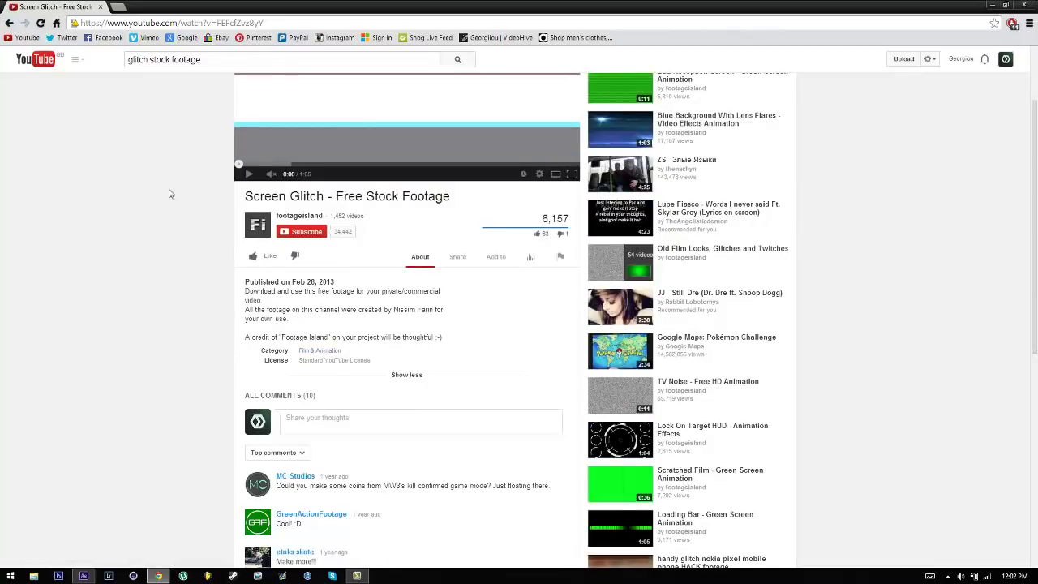
pyautogui.scroll(-2, 101, 259)
pyautogui.scroll(3, 105, 285)
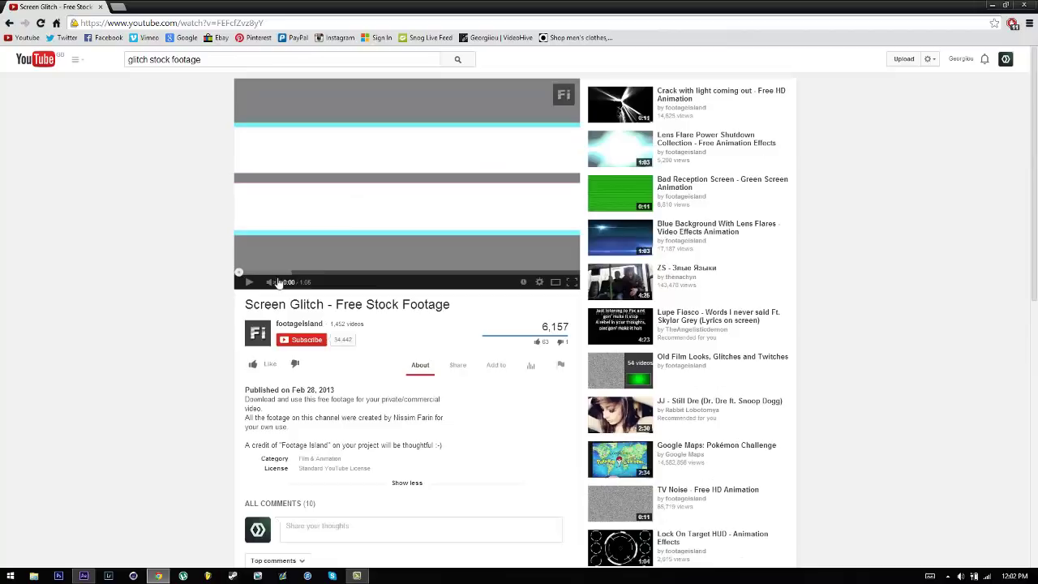
pyautogui.click(317, 212)
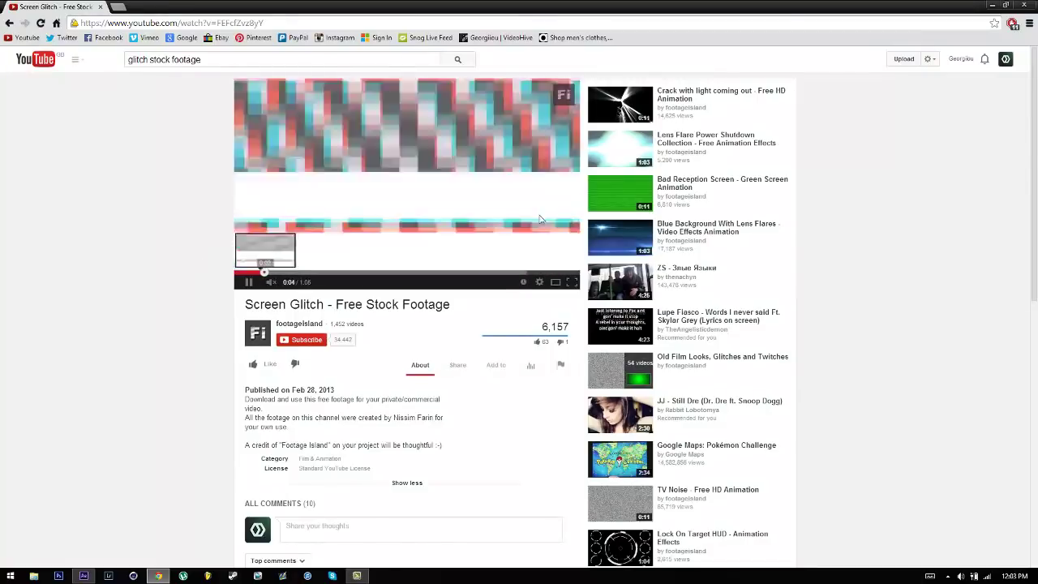
pyautogui.click(248, 281)
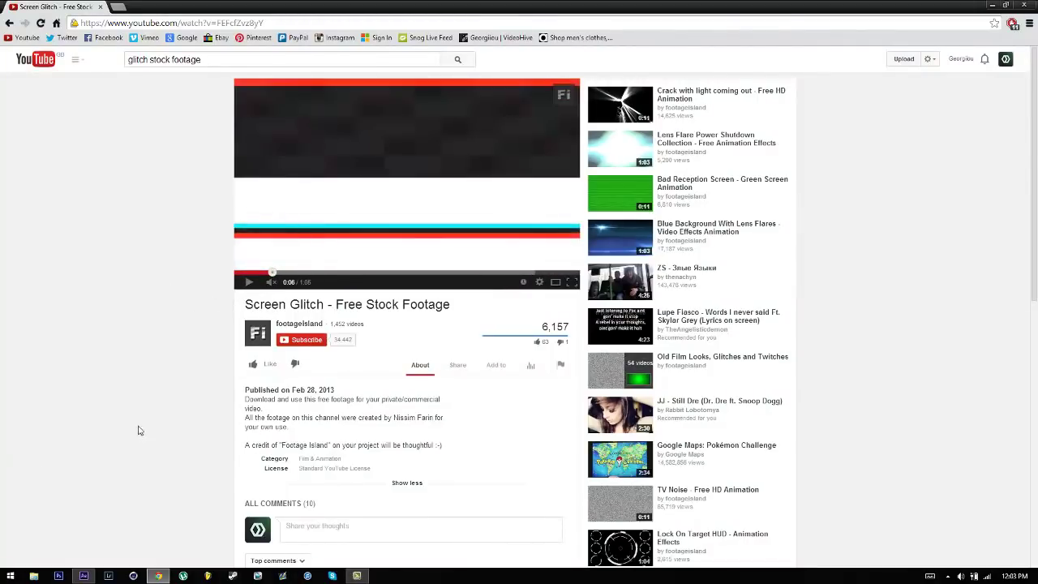
# Switch to After Effects and import Logo.png into the project
pyautogui.click(83, 575)
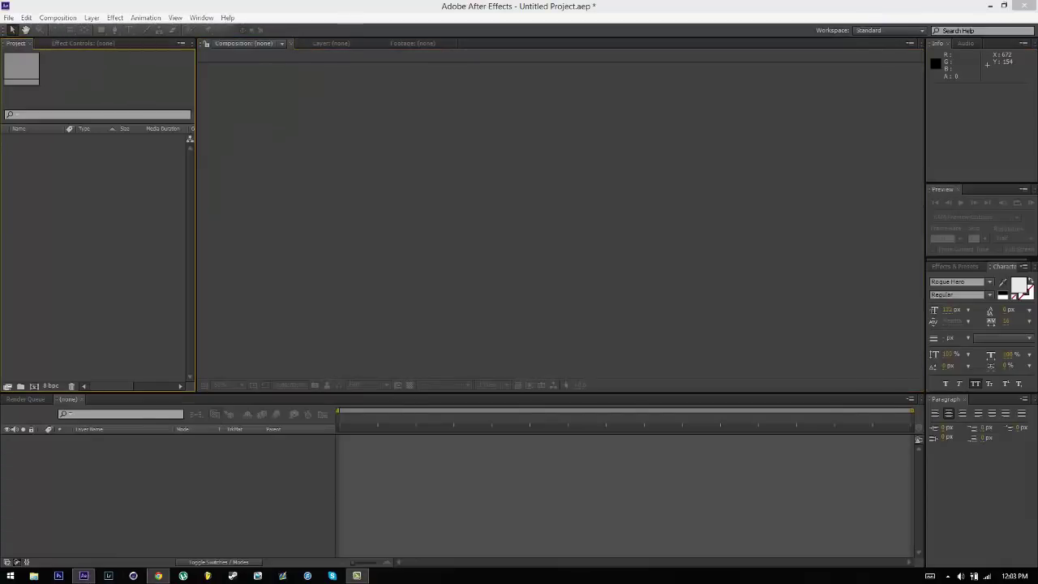
pyautogui.click(8, 17)
pyautogui.moveTo(33, 157)
pyautogui.click(209, 156)
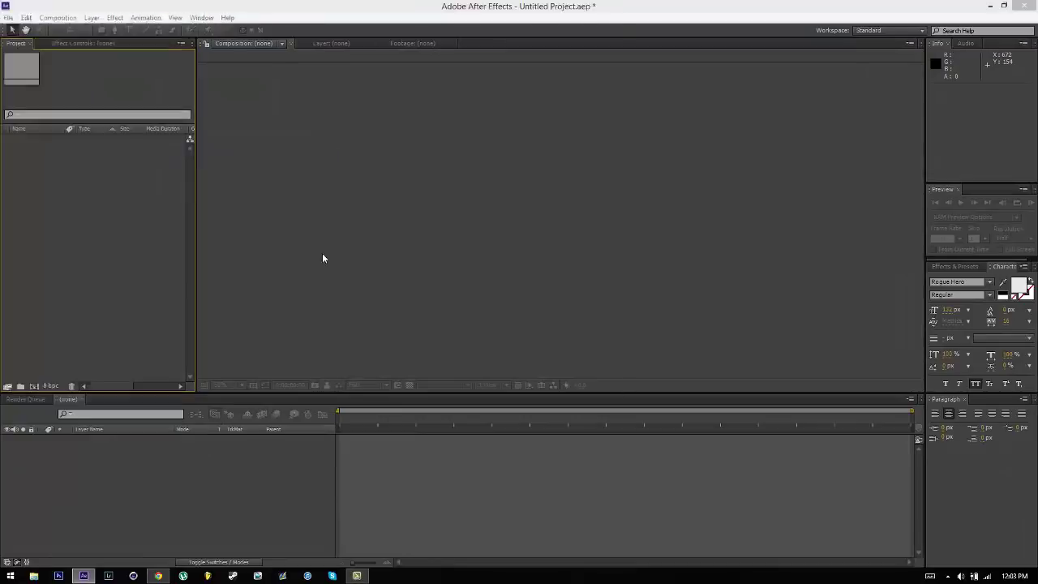
pyautogui.click(592, 277)
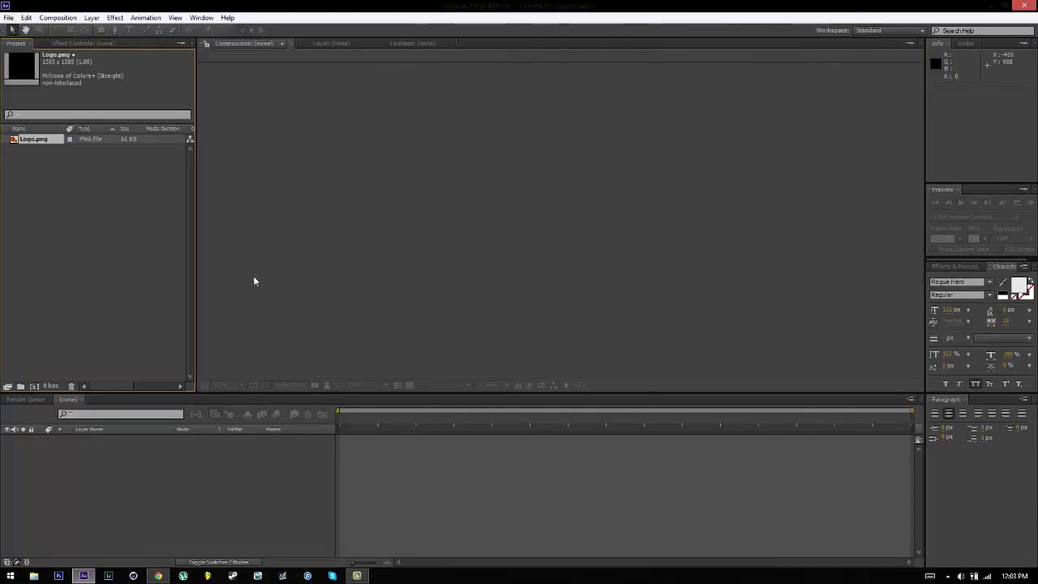
# Create a 10-second 1280 x 720 composition at 30 fps and add Logo.png to it, scaled to 23%
pyautogui.hotkey('ctrl', 'n')
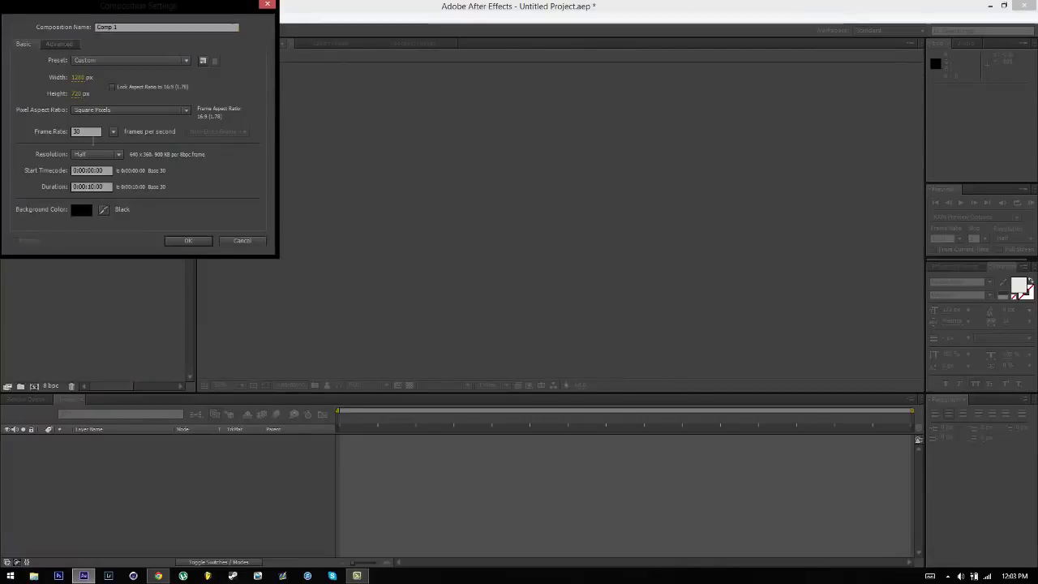
pyautogui.click(187, 241)
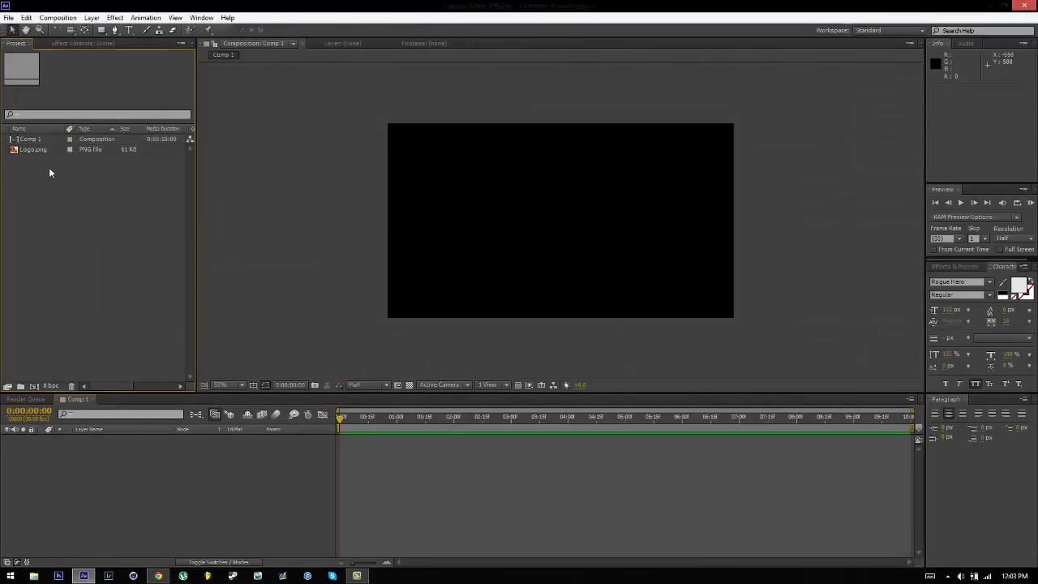
pyautogui.moveTo(33, 149); pyautogui.dragTo(96, 462)
pyautogui.press('s')
pyautogui.moveTo(199, 447)
pyautogui.mouseDown()
pyautogui.moveTo(150, 448)
pyautogui.moveTo(193, 451)
pyautogui.mouseUp()
pyautogui.click(162, 479)
# Check the logo's placement against the Title/Action Safe guides, hide the guides and collapse the logo layer's properties
pyautogui.click(253, 386)
pyautogui.click(280, 397)
pyautogui.press('F2')
pyautogui.click(253, 385)
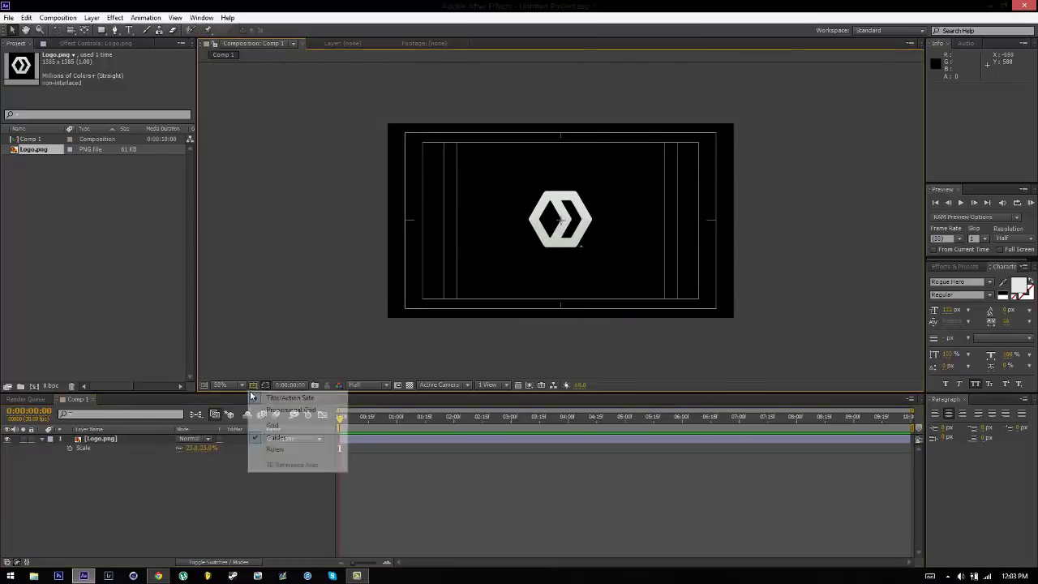
pyautogui.click(268, 397)
pyautogui.click(198, 464)
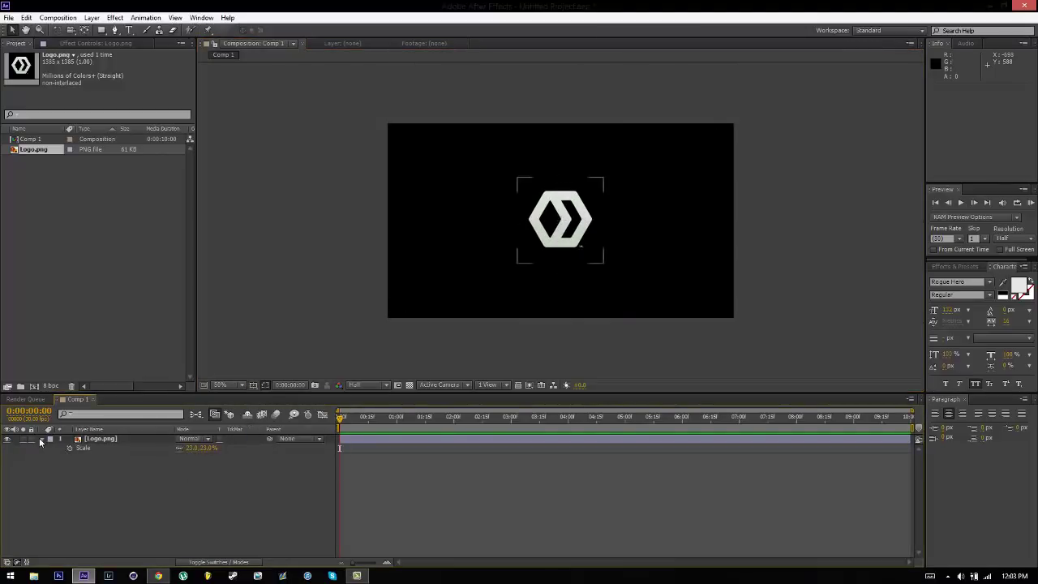
pyautogui.click(42, 439)
pyautogui.scroll(1, 510, 269)
pyautogui.scroll(-1, 509, 262)
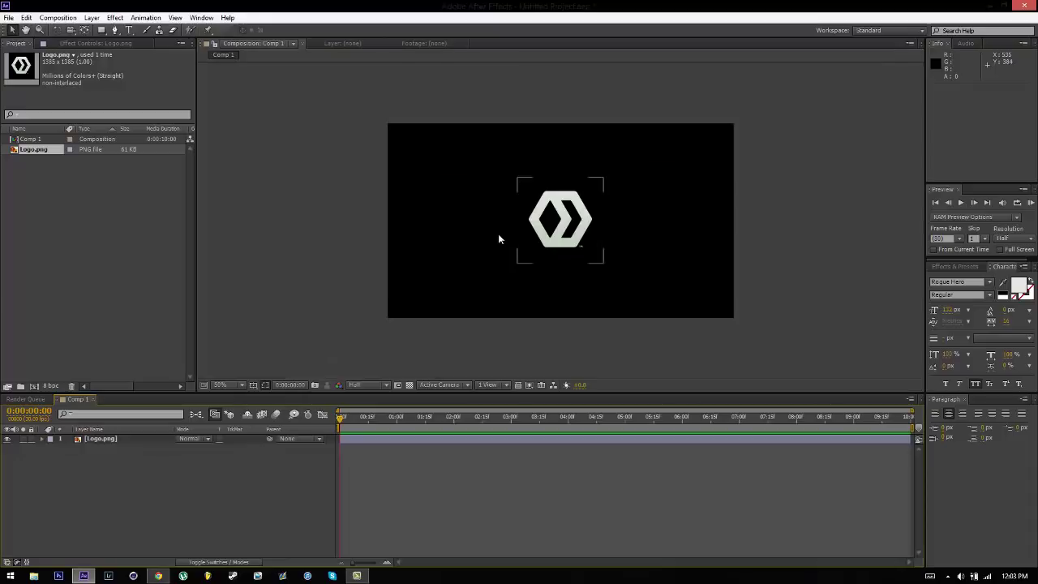
# Import Screen Glitch - Free Stock Footage.mp4 and place it as a hidden layer above the logo
pyautogui.click(8, 17)
pyautogui.moveTo(49, 157)
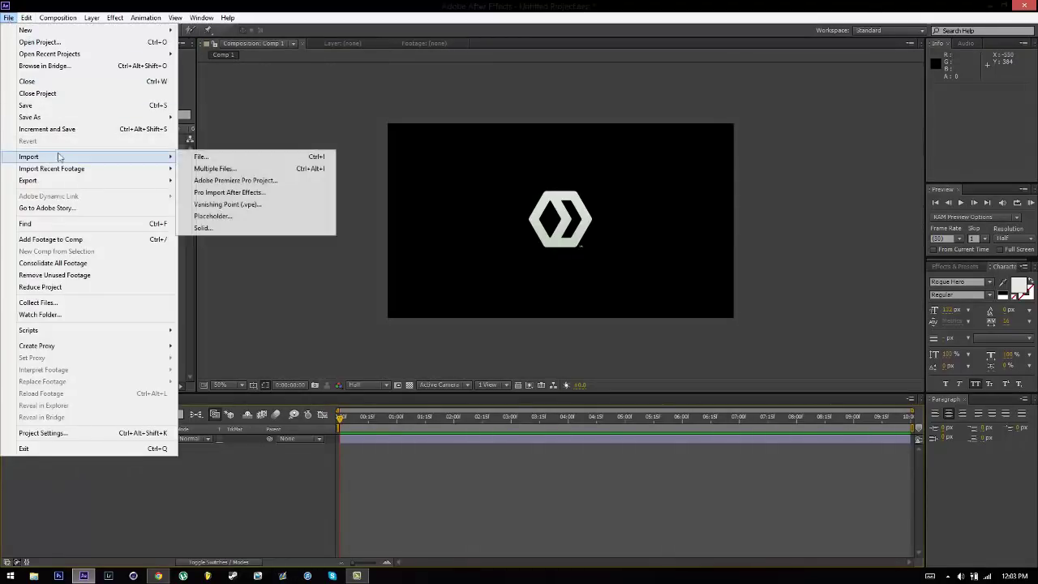
pyautogui.click(267, 158)
pyautogui.click(145, 74)
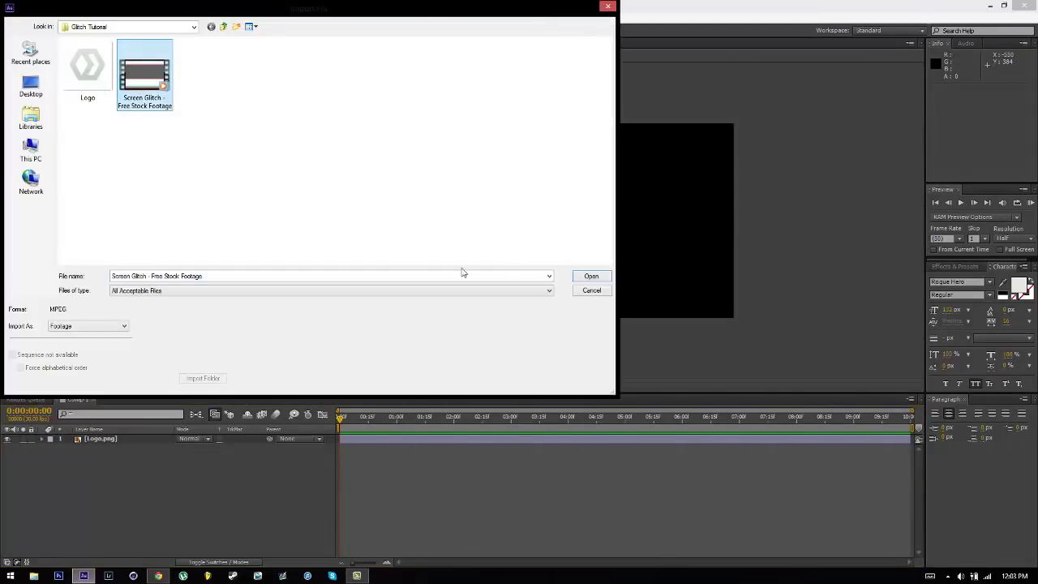
pyautogui.click(590, 278)
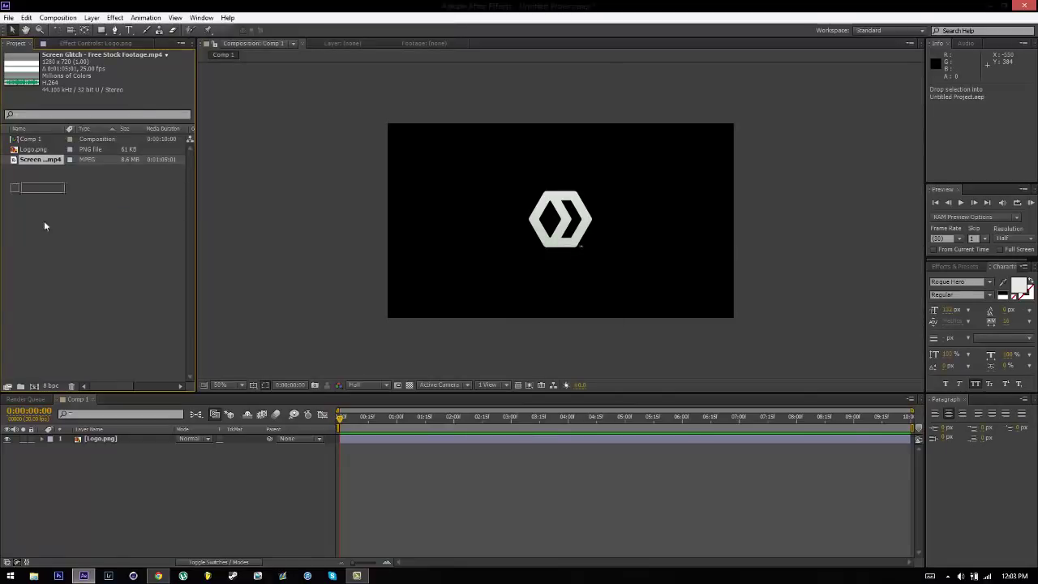
pyautogui.moveTo(93, 438); pyautogui.dragTo(102, 444)
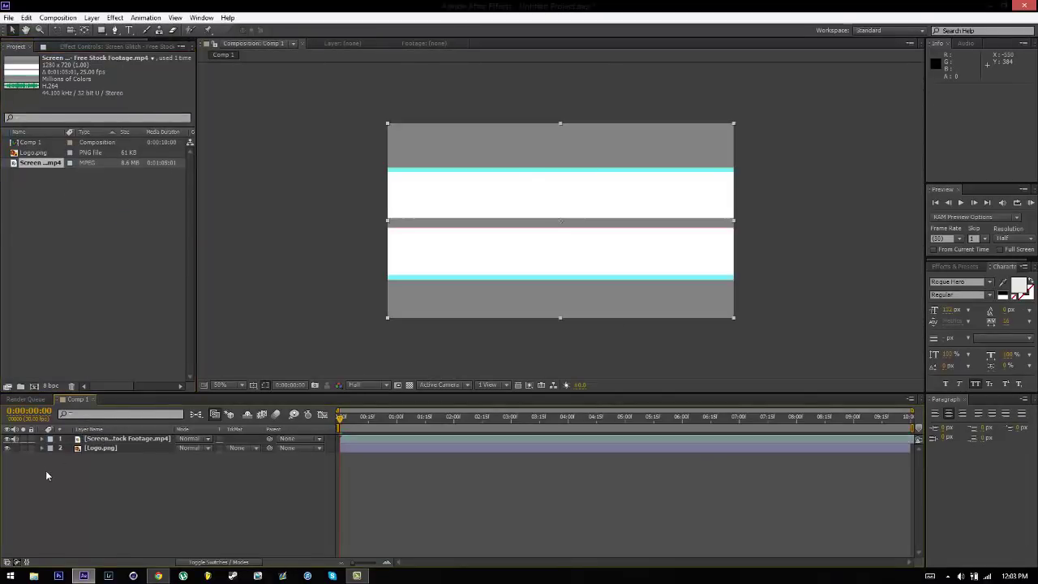
pyautogui.click(8, 439)
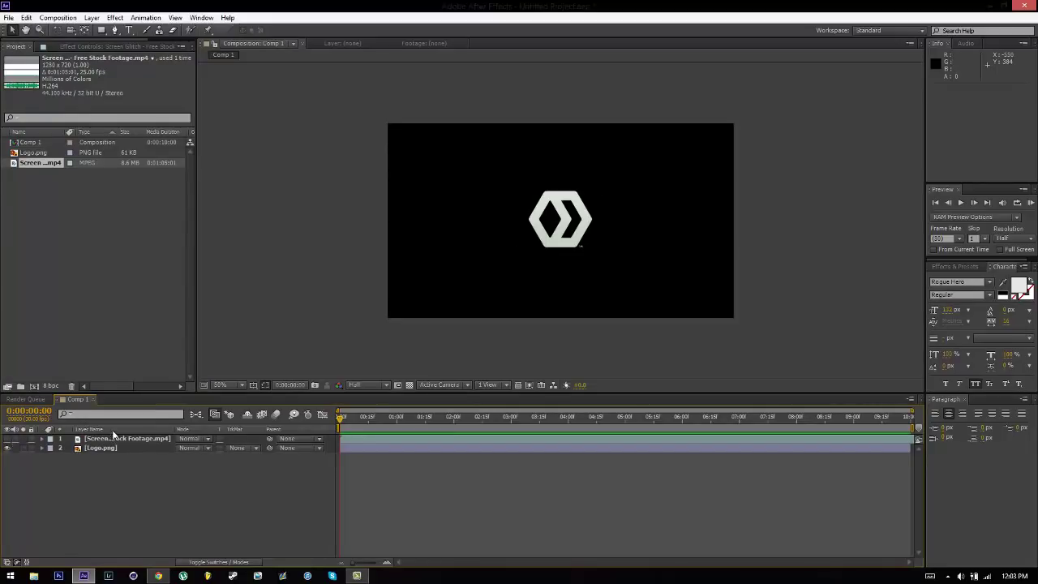
# Add an adjustment layer above the footage and apply the Displacement Map effect to it
pyautogui.click(92, 18)
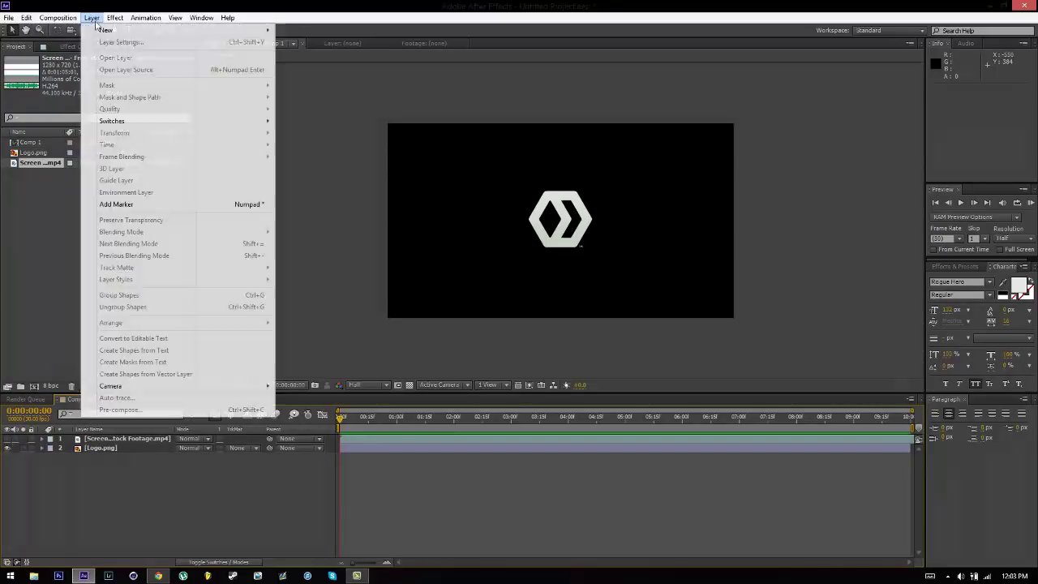
pyautogui.moveTo(106, 31)
pyautogui.click(307, 101)
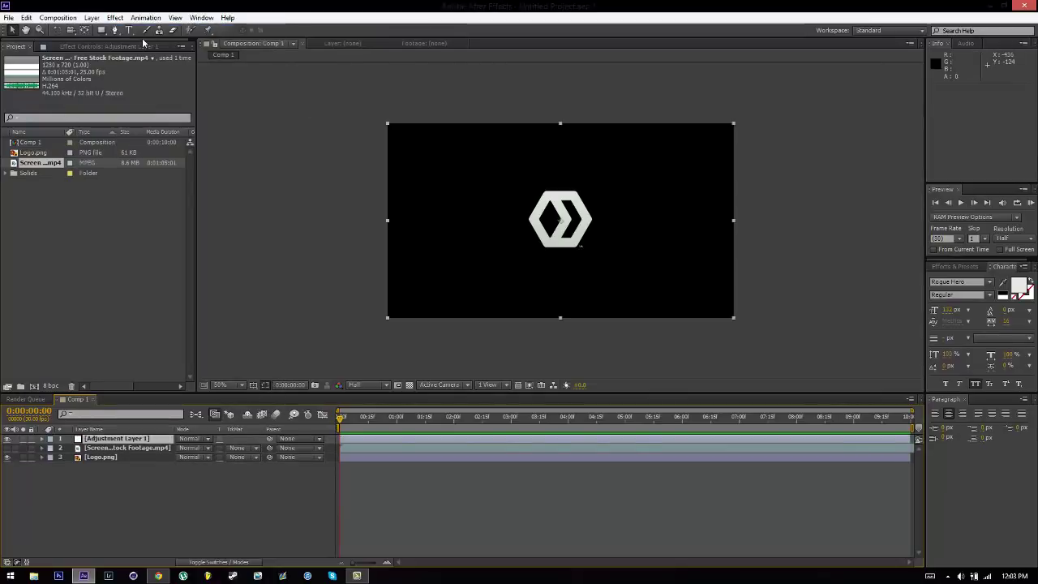
pyautogui.click(114, 18)
pyautogui.moveTo(157, 134)
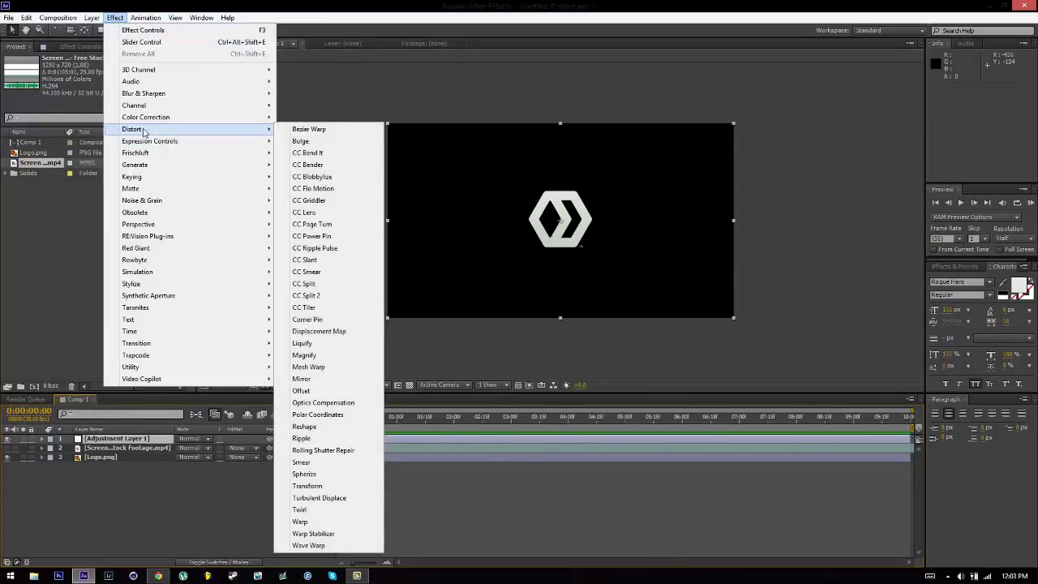
pyautogui.click(319, 331)
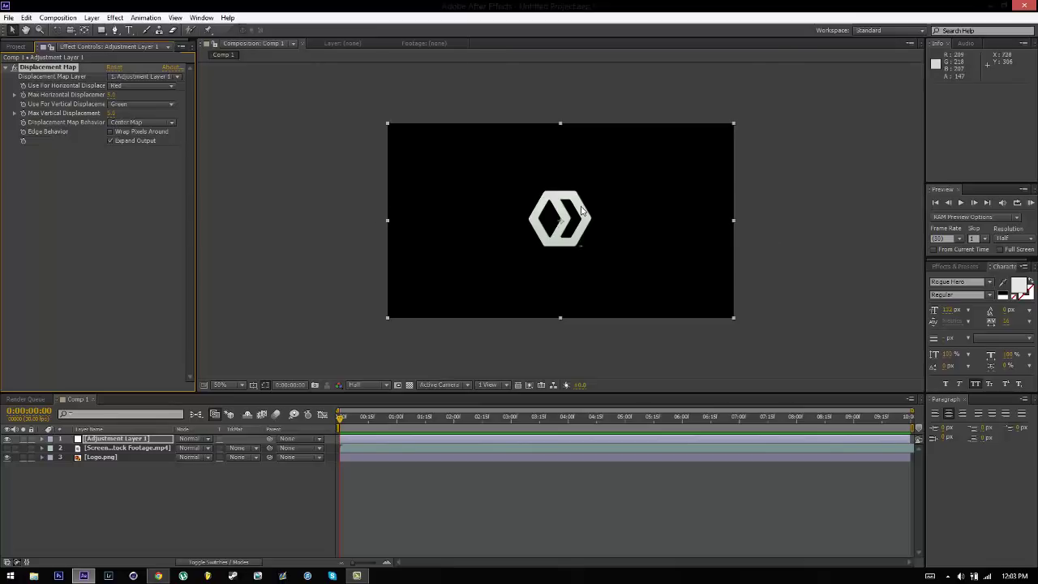
# Set the Screen Glitch footage as the displacement map layer and check the distortion at 0:00:00:11
pyautogui.scroll(1, 582, 207)
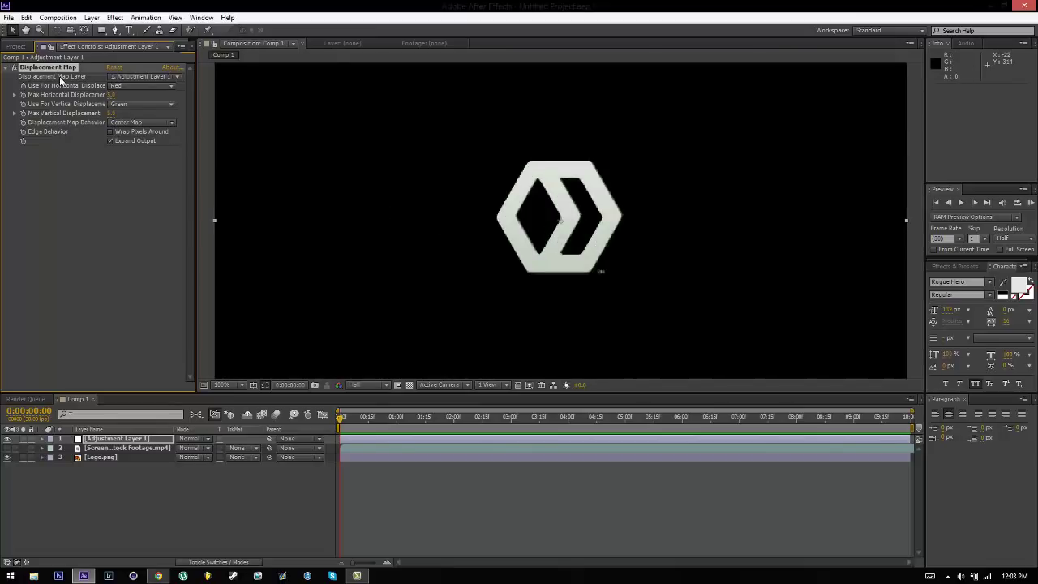
pyautogui.click(131, 76)
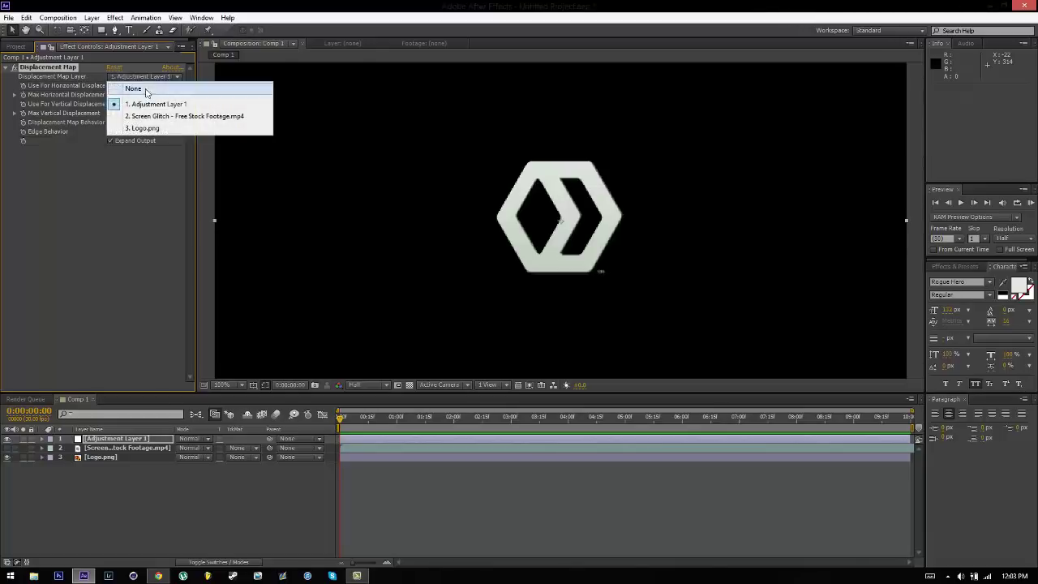
pyautogui.click(184, 118)
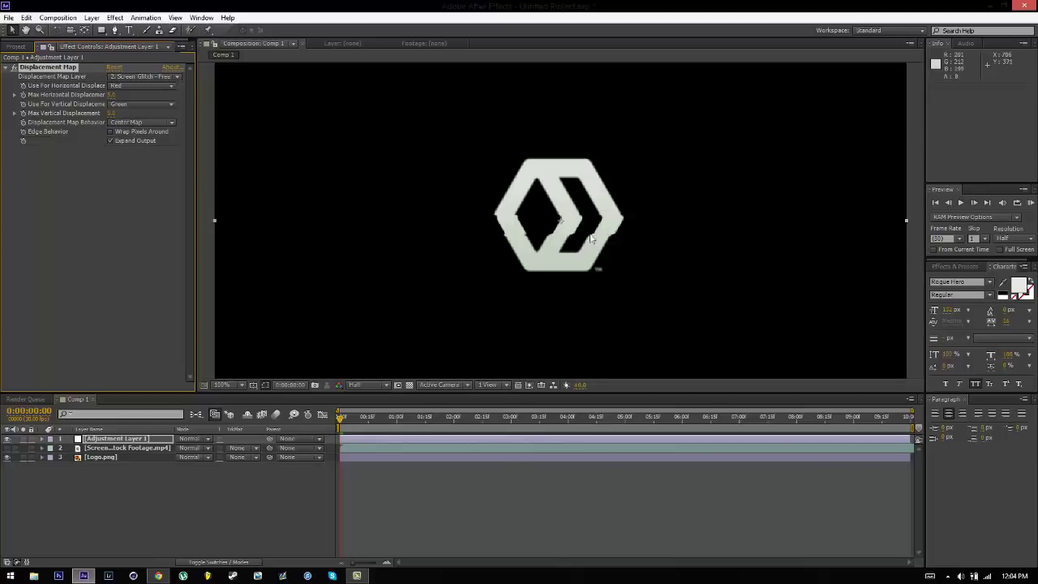
pyautogui.moveTo(341, 417)
pyautogui.mouseDown()
pyautogui.moveTo(445, 418)
pyautogui.moveTo(346, 419)
pyautogui.moveTo(361, 419)
pyautogui.mouseUp()
pyautogui.scroll(-1, 524, 194)
pyautogui.scroll(1, 514, 247)
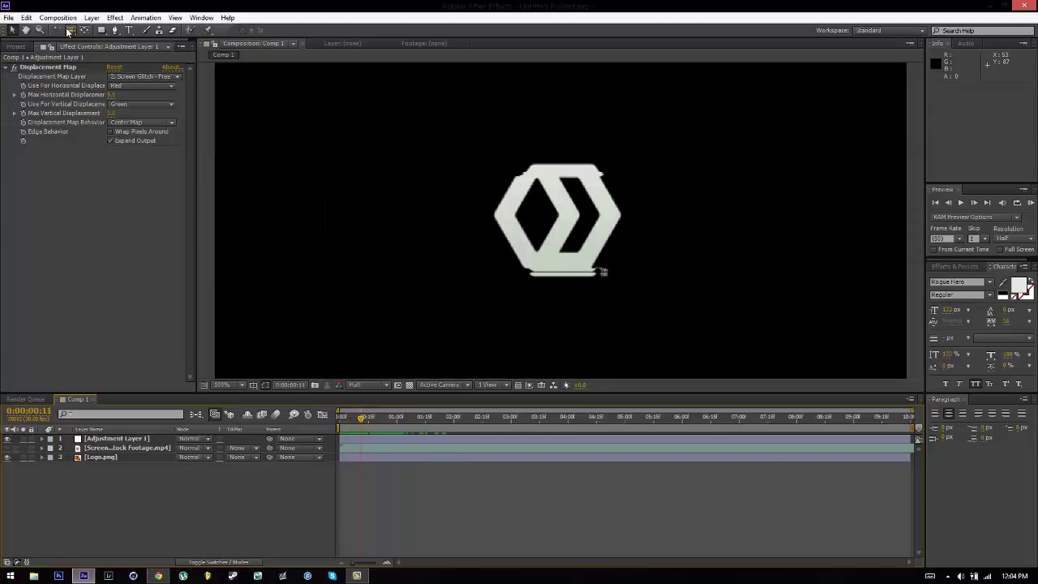
# Raise the Displacement Map's maximum horizontal and maximum vertical displacement to over 100 each
pyautogui.moveTo(117, 102); pyautogui.dragTo(214, 113)
pyautogui.scroll(-1, 445, 228)
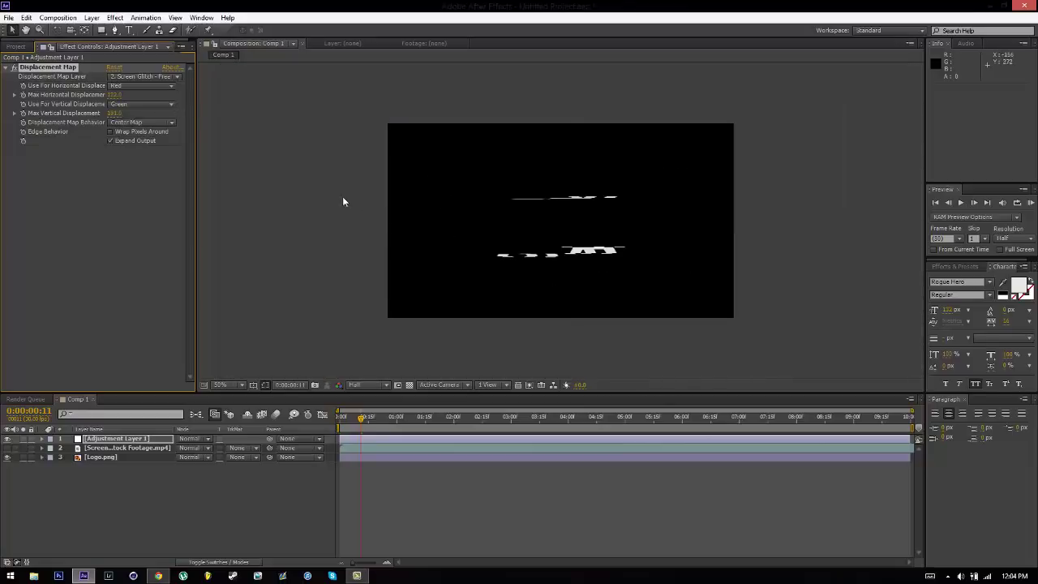
pyautogui.scroll(1, 342, 197)
# End the work area at 0:00:03:15 and run a RAM preview of the glitch on the logo
pyautogui.moveTo(520, 420); pyautogui.dragTo(385, 428)
pyautogui.press('b')
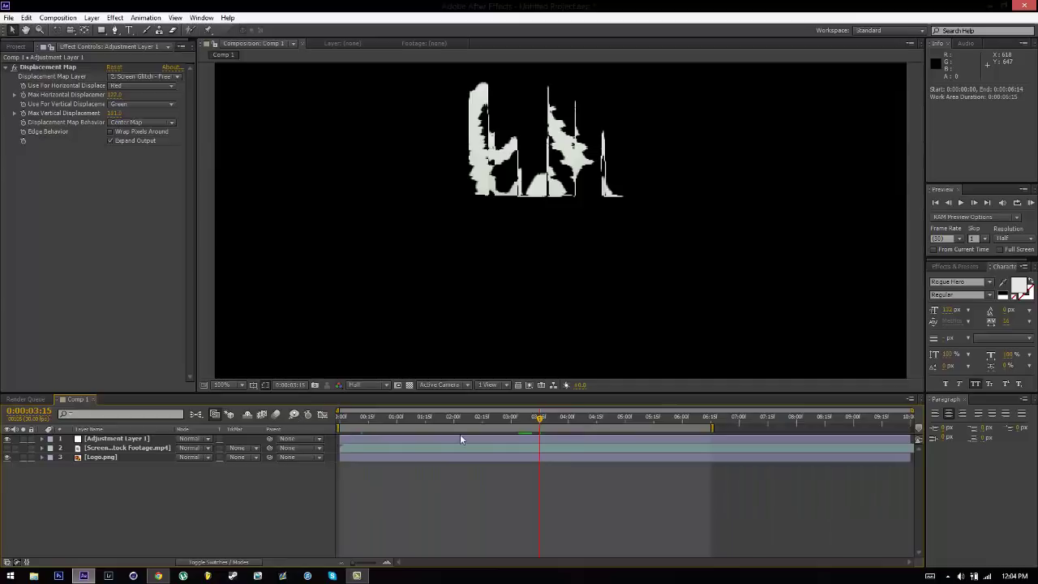
pyautogui.press('n')
pyautogui.scroll(-1, 545, 218)
pyautogui.press('KP_0')
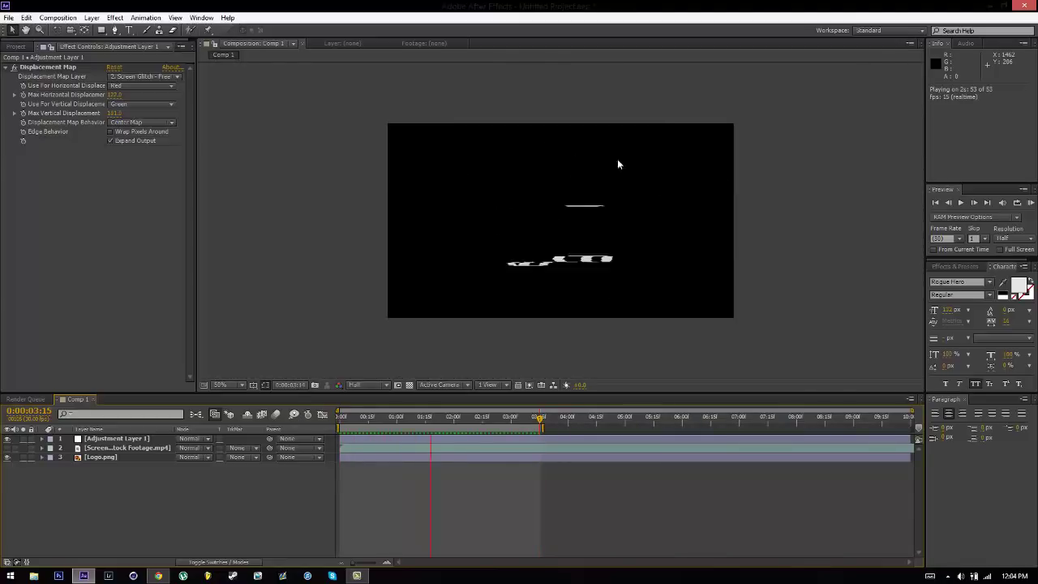
pyautogui.press('space')
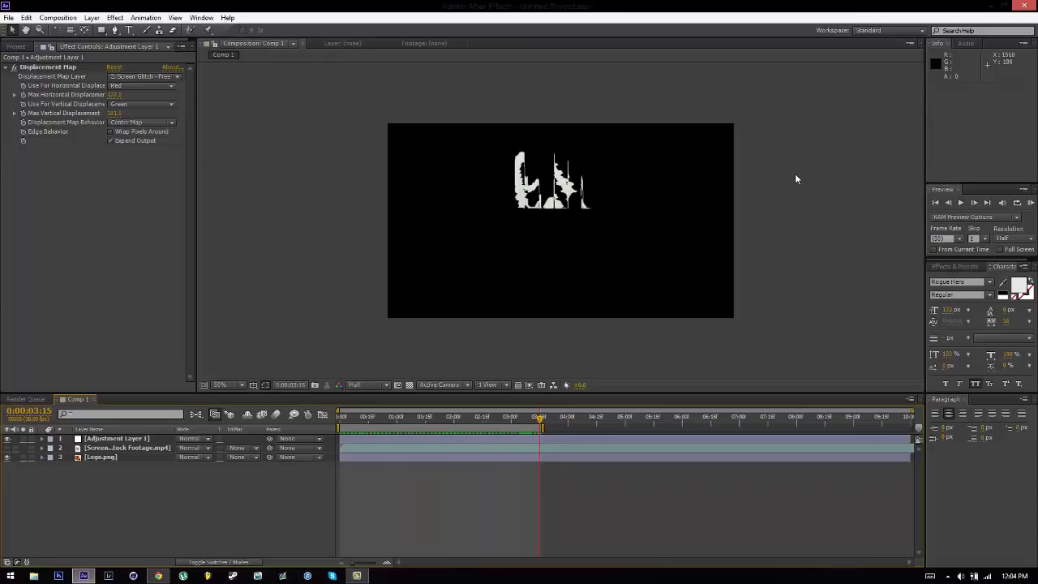
# Try Blue, Lightness and Saturation as the vertical displacement channel, checking the distortion at 0:00:02:05 and 0:00:01:25
pyautogui.scroll(1, 548, 236)
pyautogui.moveTo(489, 415); pyautogui.dragTo(464, 417)
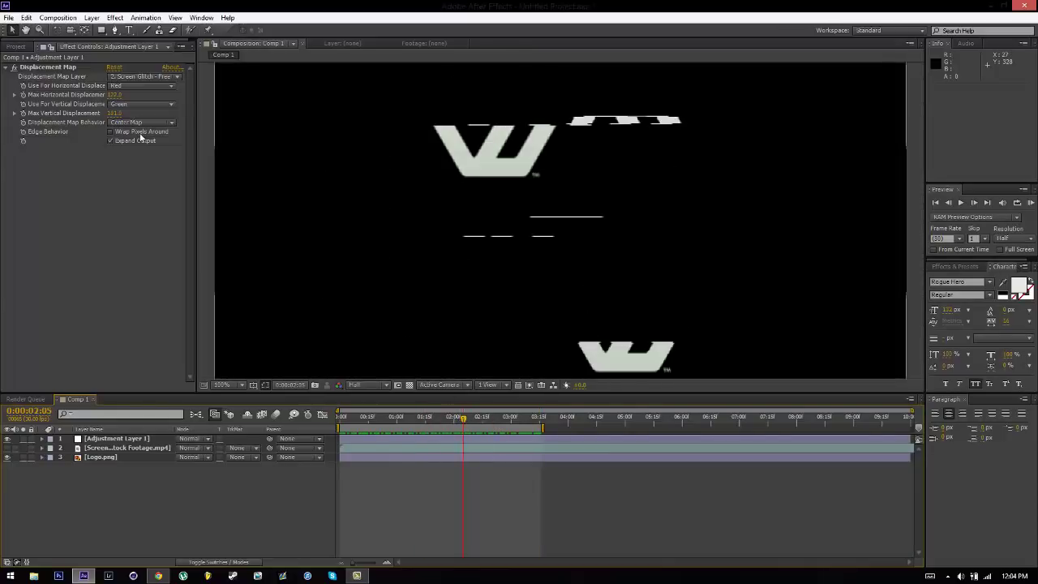
pyautogui.click(116, 105)
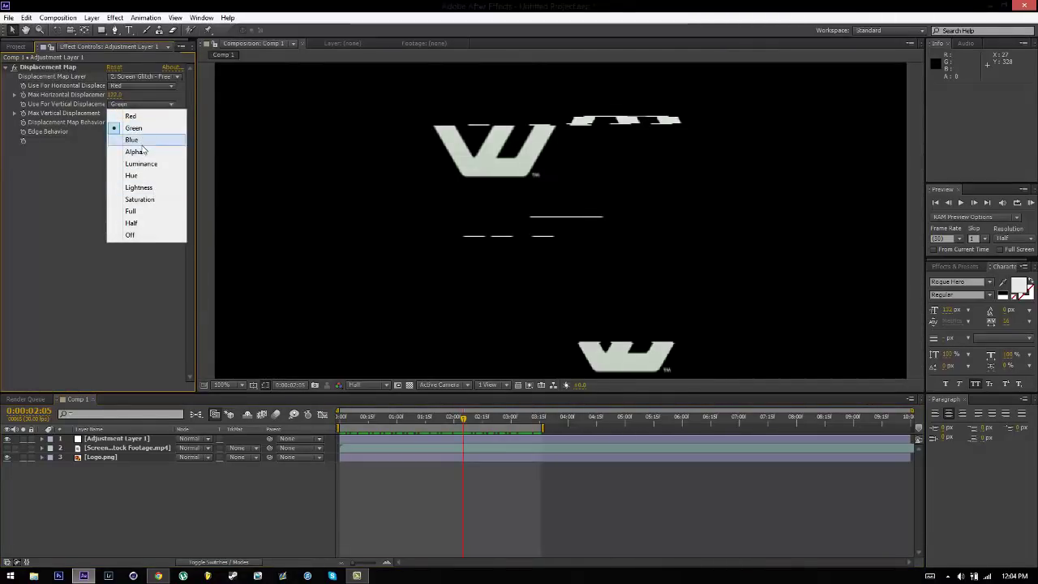
pyautogui.click(141, 140)
pyautogui.click(115, 105)
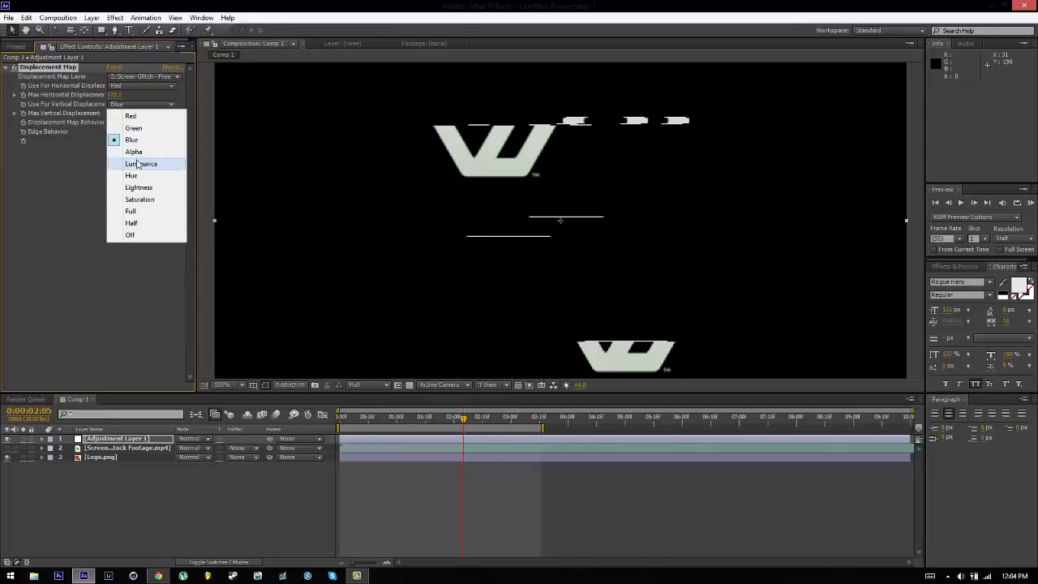
pyautogui.click(142, 187)
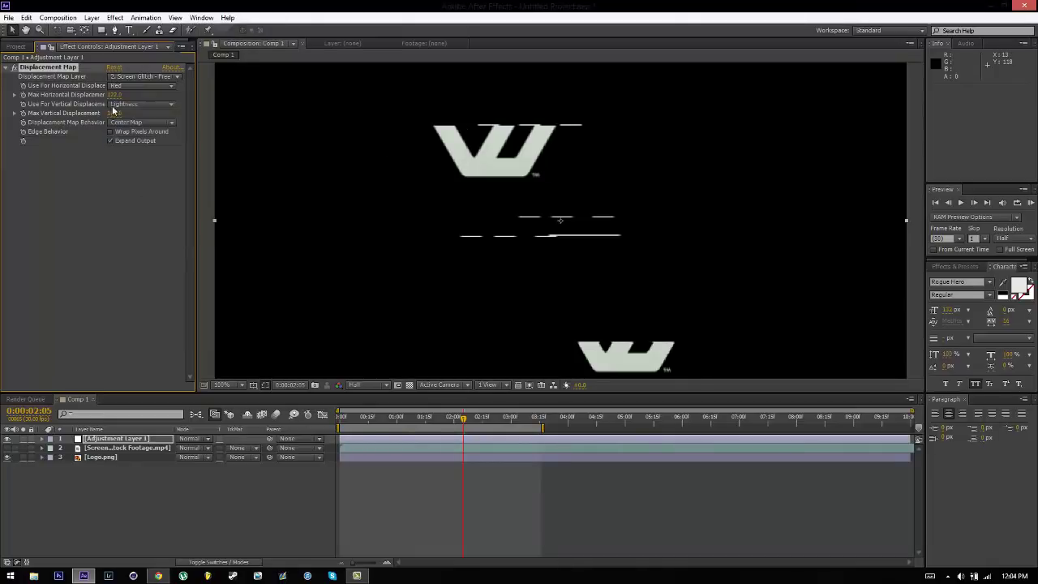
pyautogui.click(116, 105)
pyautogui.click(145, 197)
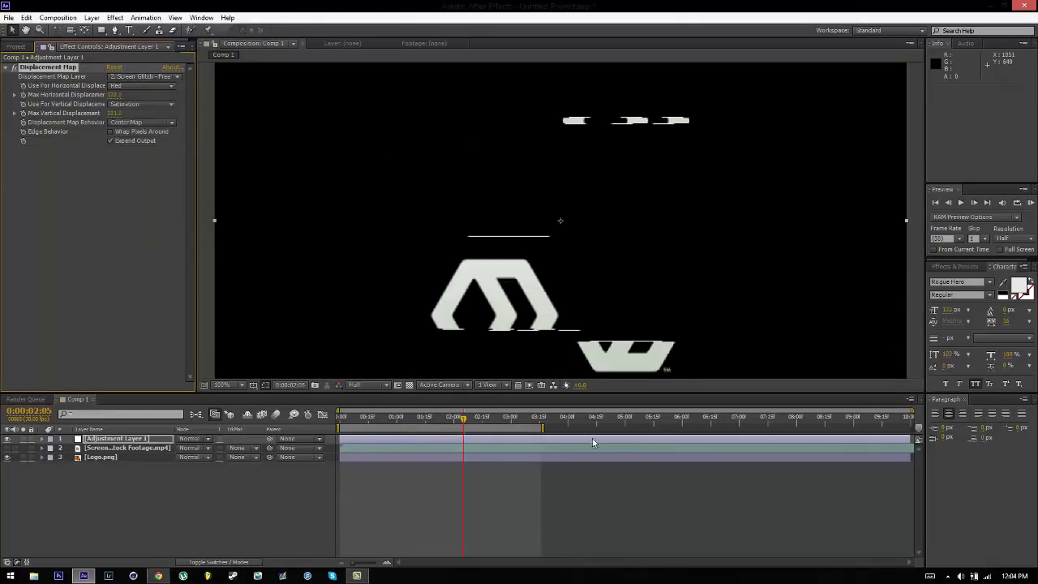
pyautogui.moveTo(436, 422)
pyautogui.mouseDown()
pyautogui.moveTo(424, 423)
pyautogui.moveTo(444, 423)
pyautogui.mouseUp()
# Set the Displacement Map to use the Red channel for vertical displacement and check the whole frame
pyautogui.click(142, 104)
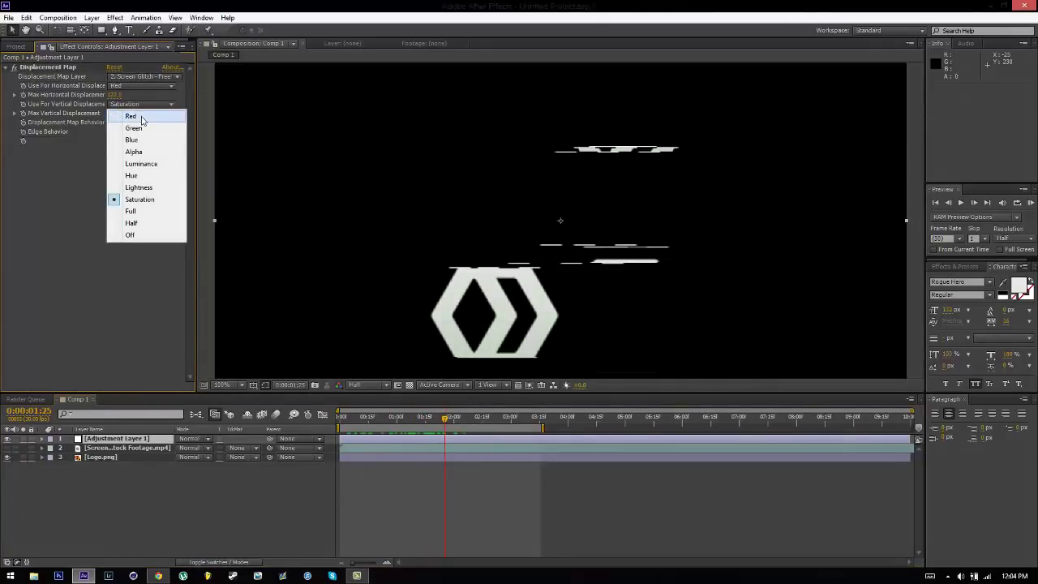
pyautogui.click(134, 118)
pyautogui.click(328, 495)
pyautogui.scroll(-2, 562, 171)
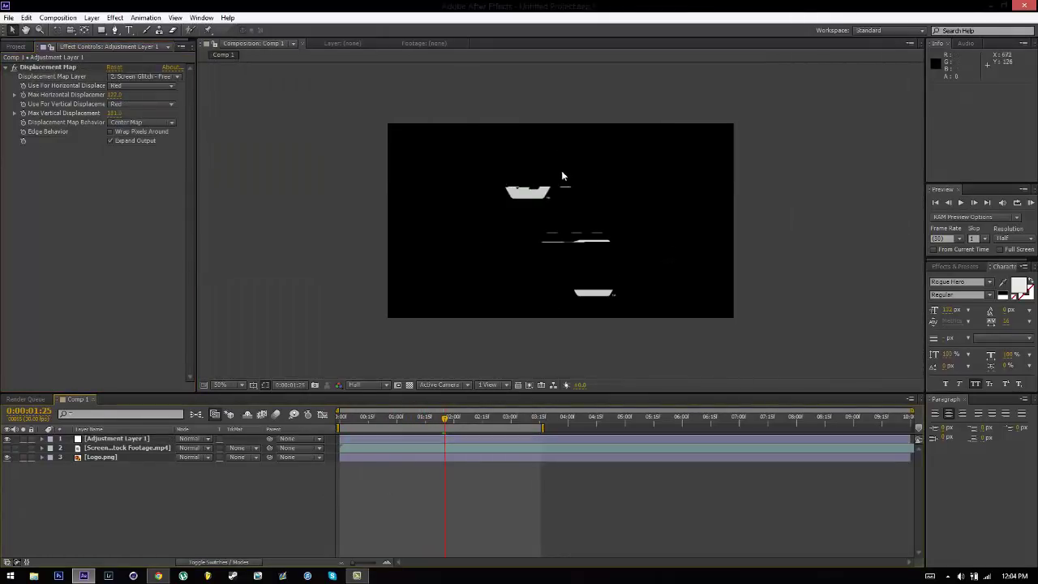
pyautogui.scroll(2, 531, 276)
# Trim the end of the adjustment layer so that it covers only the first 15 frames
pyautogui.click(94, 439)
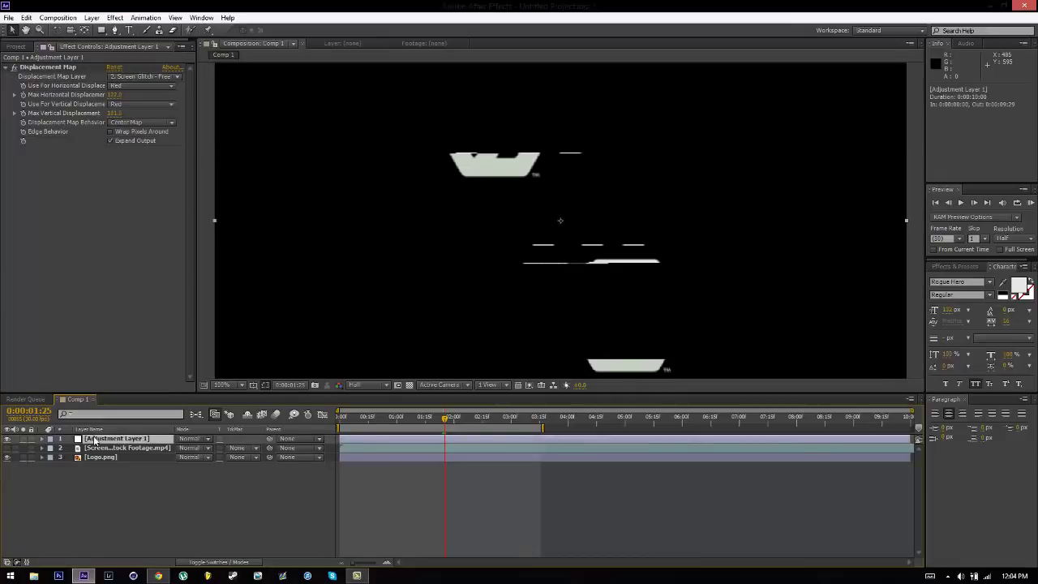
pyautogui.click(376, 420)
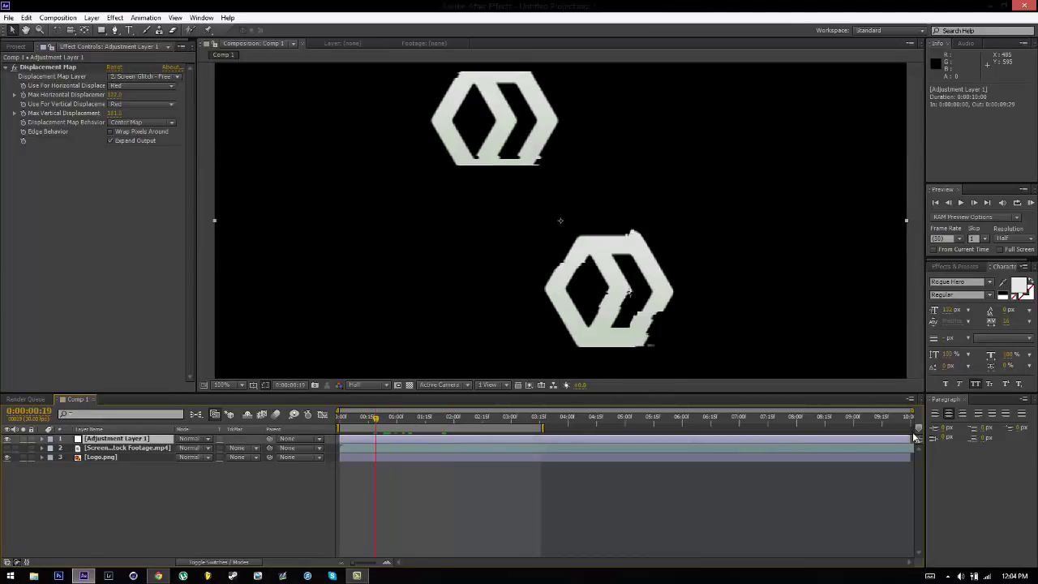
pyautogui.moveTo(914, 441); pyautogui.dragTo(386, 467)
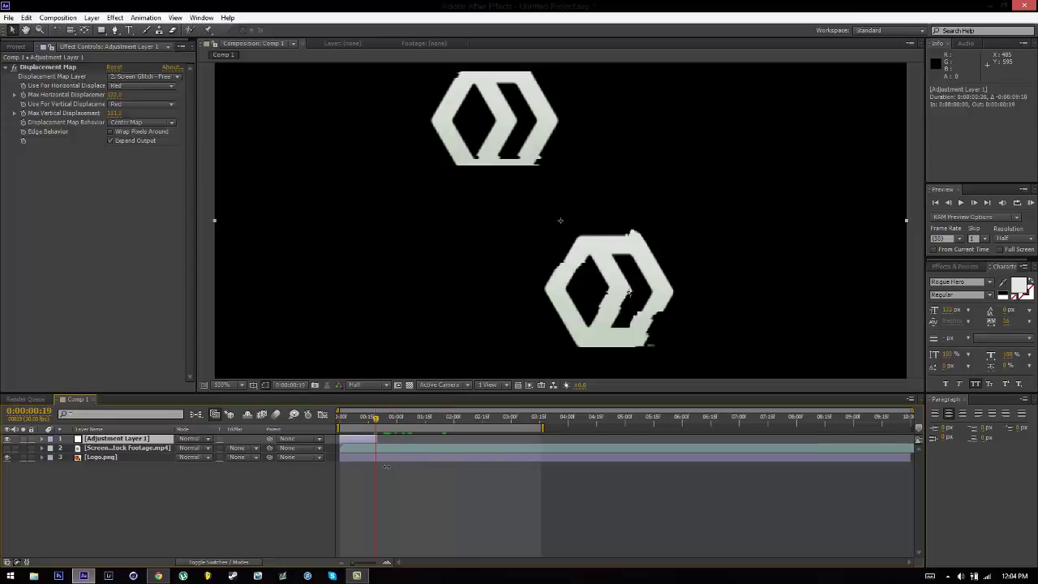
pyautogui.click(378, 470)
pyautogui.moveTo(371, 420)
pyautogui.mouseDown()
pyautogui.moveTo(340, 419)
pyautogui.moveTo(387, 424)
pyautogui.mouseUp()
pyautogui.click(378, 438)
pyautogui.click(385, 468)
pyautogui.click(363, 436)
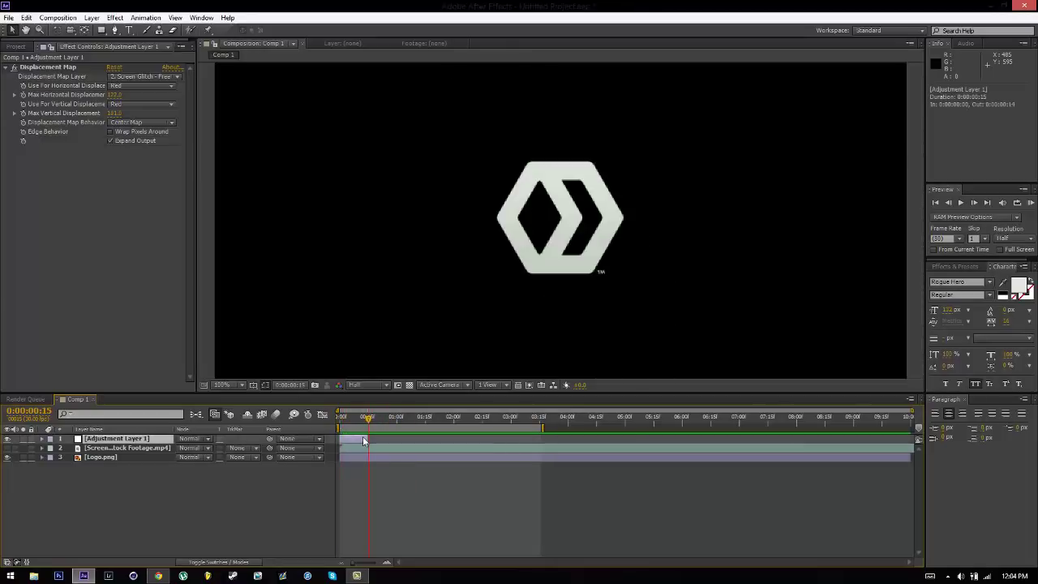
# Duplicate the adjustment layer three times and place short copies starting at 0:00:00:18, 0:00:01:05 and 0:00:02:06
pyautogui.hotkey('ctrl', 'd')
pyautogui.moveTo(350, 439); pyautogui.dragTo(474, 439)
pyautogui.hotkey('ctrl', 'd')
pyautogui.hotkey('ctrl', 'd')
pyautogui.click(415, 464)
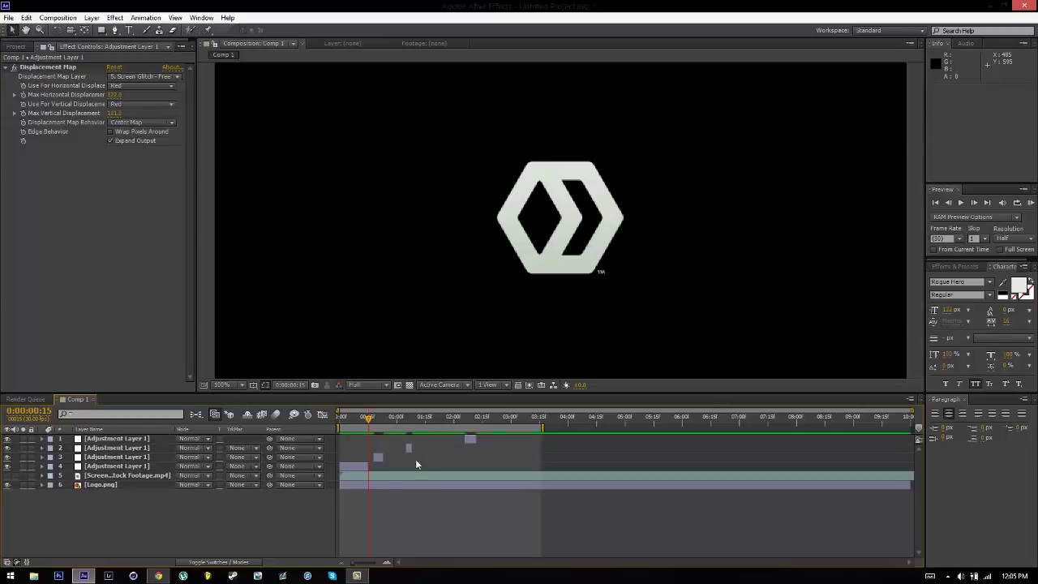
# Set the maximum horizontal and vertical displacement of the adjustment layer copy starting at 0:00:00:18 to 10 each
pyautogui.moveTo(371, 421); pyautogui.dragTo(382, 421)
pyautogui.click(270, 198)
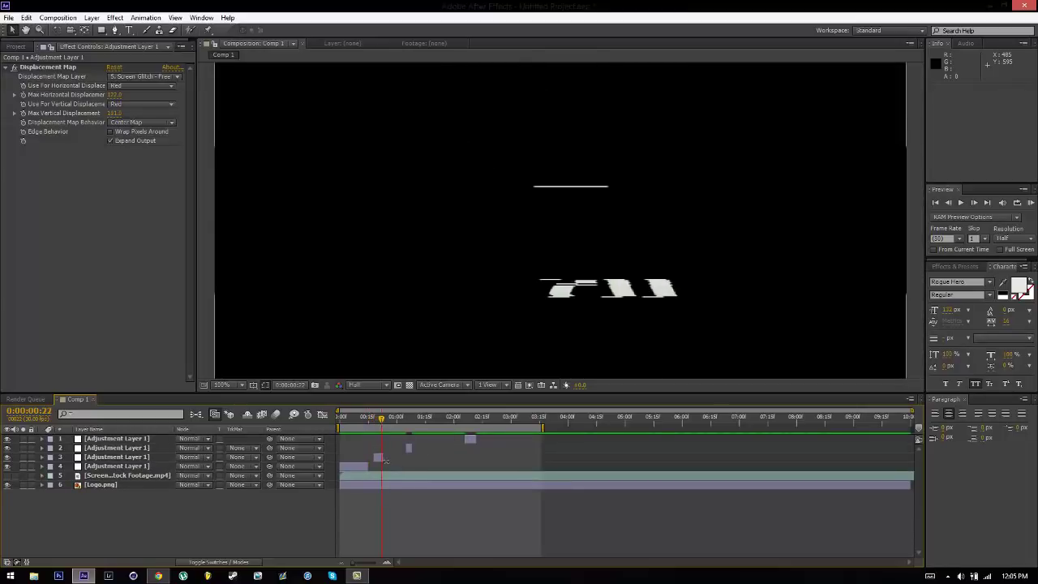
pyautogui.click(121, 96)
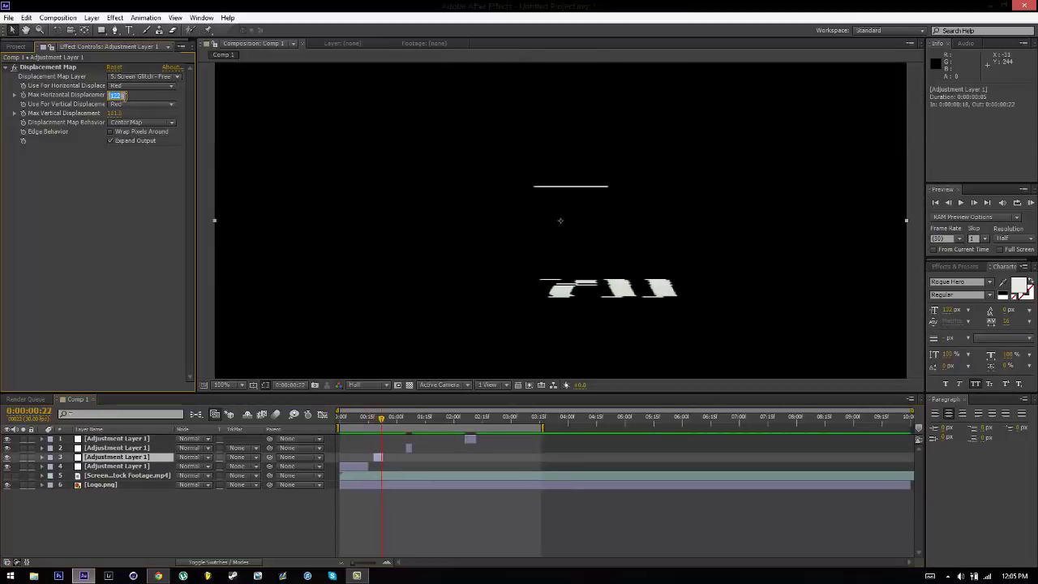
pyautogui.write('10')
pyautogui.press('Return')
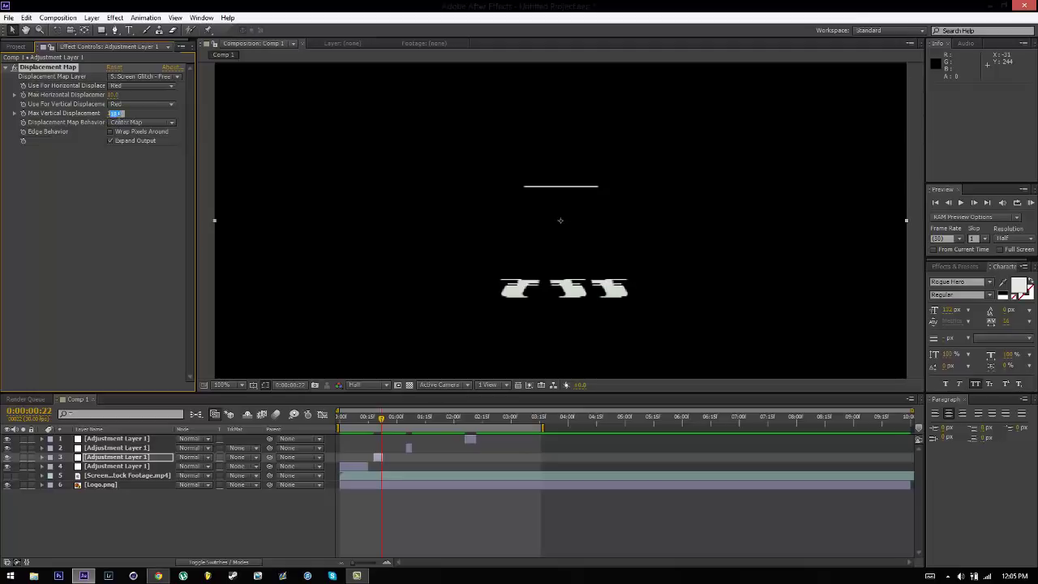
pyautogui.press('Return')
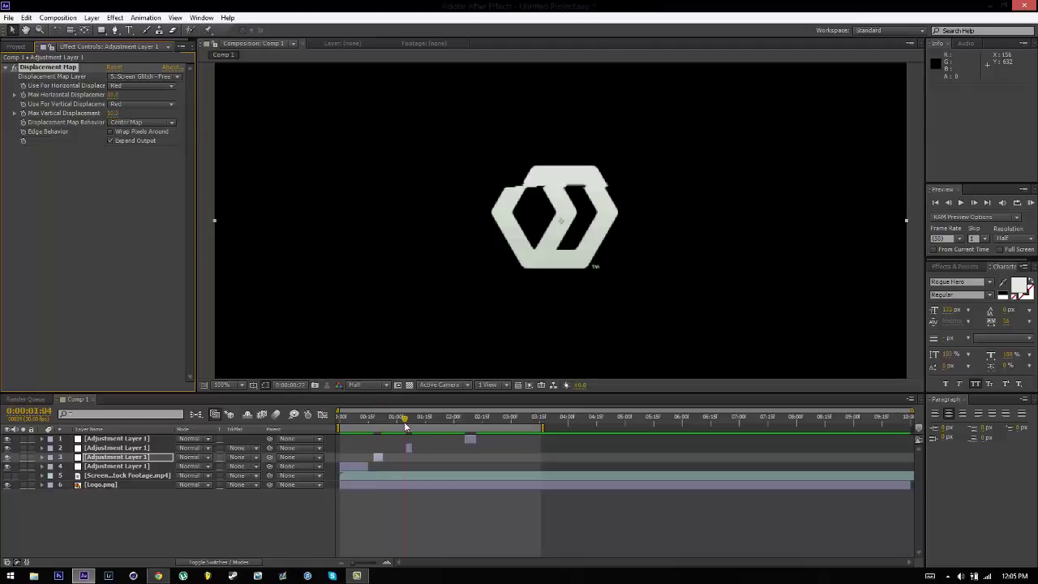
# Lower the maximum horizontal and vertical displacement of the adjustment layer copy starting at 0:00:01:05
pyautogui.click(405, 427)
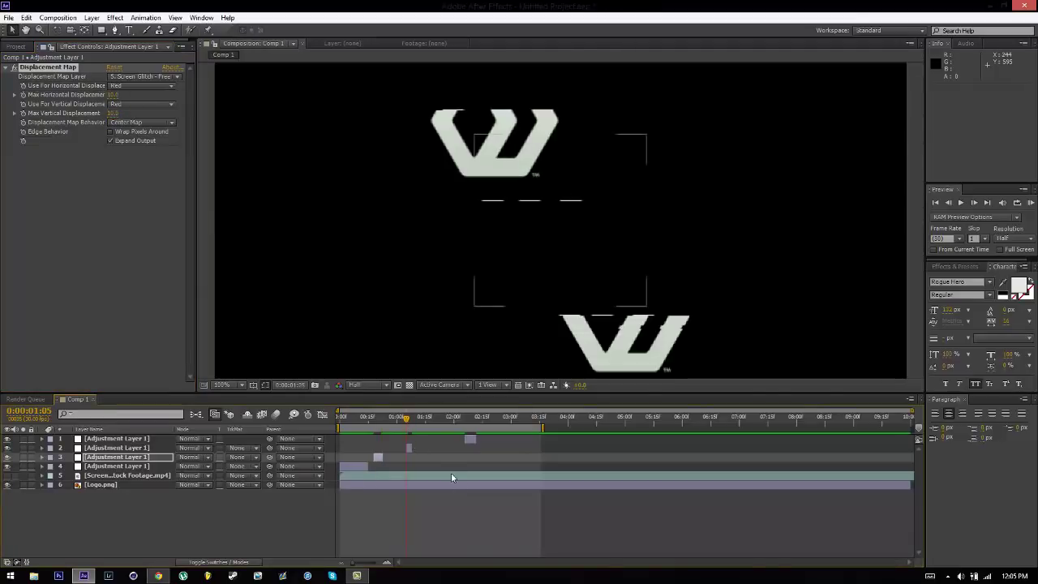
pyautogui.click(411, 447)
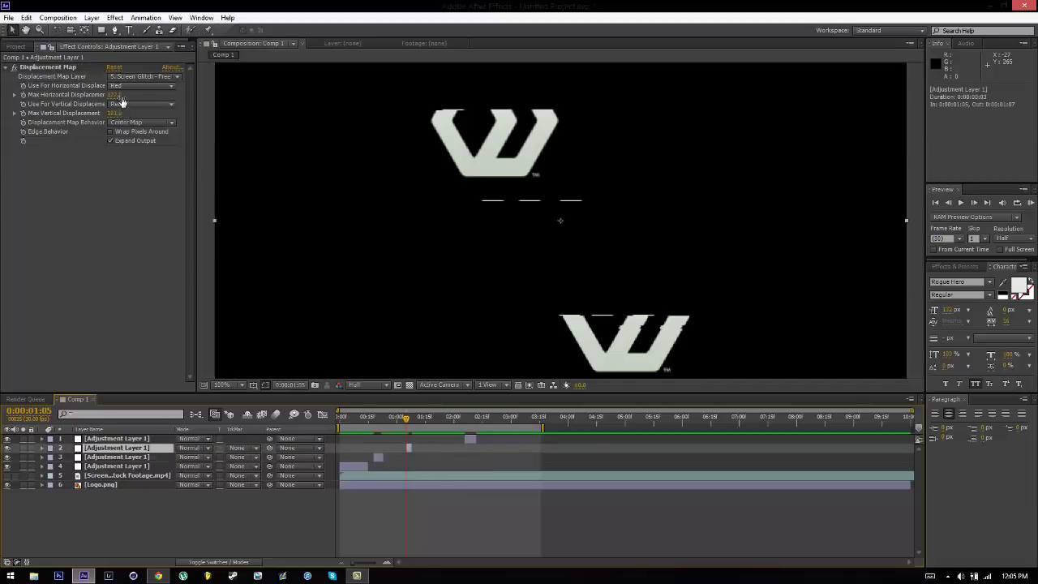
pyautogui.moveTo(118, 94); pyautogui.dragTo(67, 115)
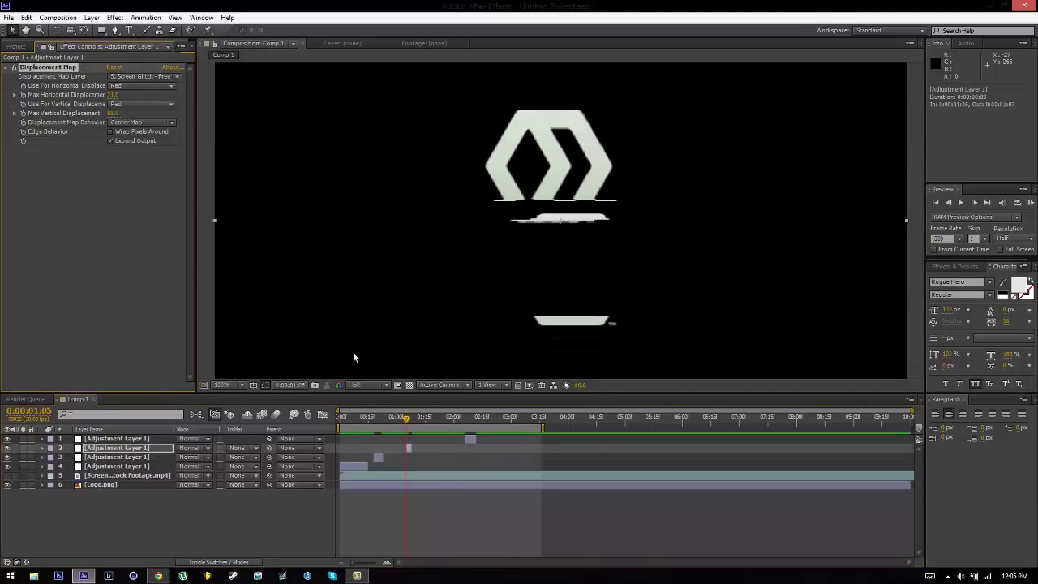
# Lower the maximum vertical and horizontal displacement of the adjustment layer copy starting at 0:00:02:06 to about 40 each
pyautogui.click(466, 422)
pyautogui.click(468, 442)
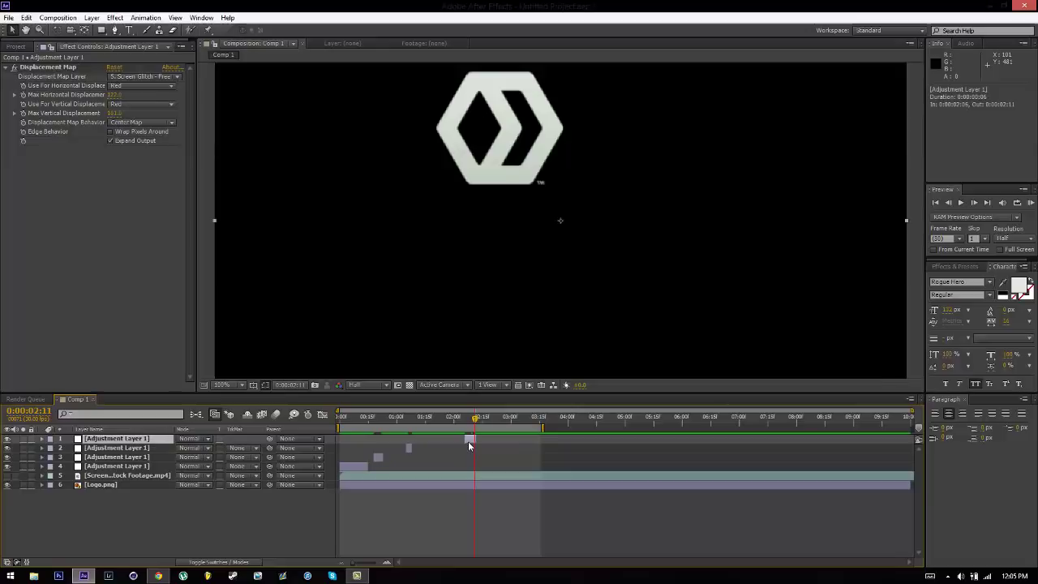
pyautogui.moveTo(113, 114); pyautogui.dragTo(42, 115)
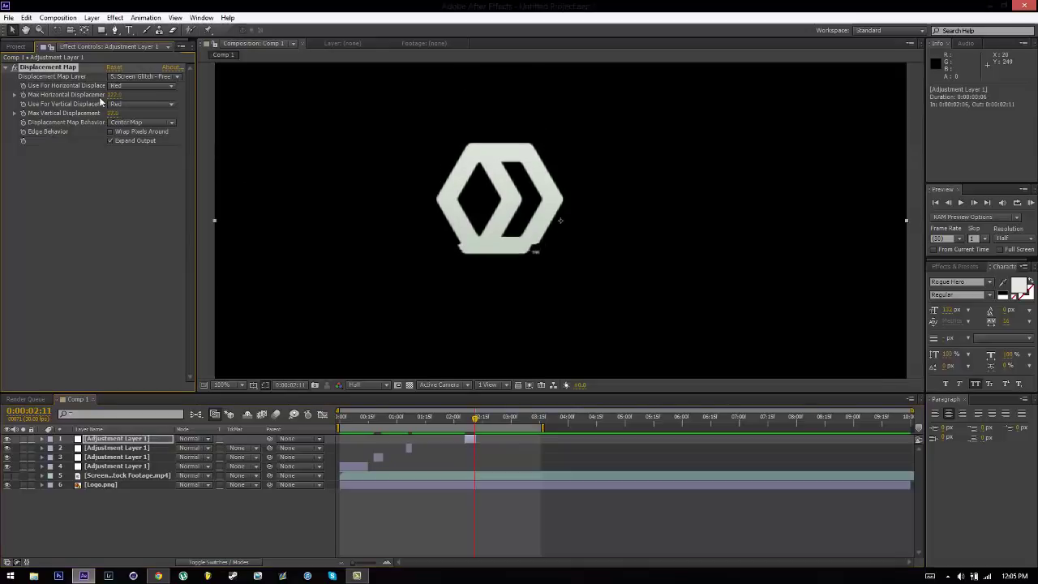
pyautogui.moveTo(115, 95); pyautogui.dragTo(78, 103)
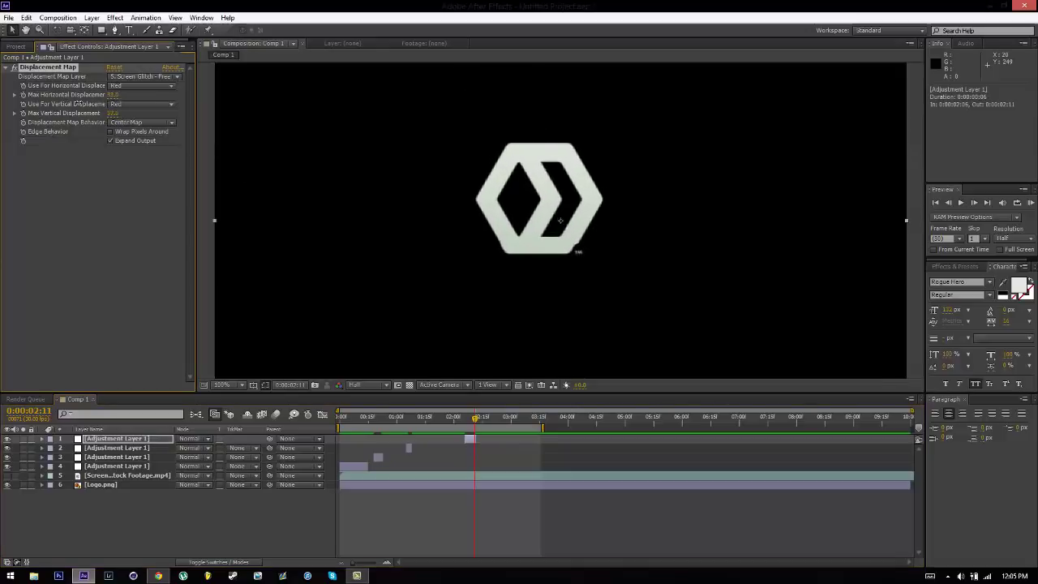
pyautogui.click(428, 496)
# Run a RAM preview of the short glitches, scrub through the timeline and stop at 0:00:01:03
pyautogui.scroll(-1, 641, 228)
pyautogui.click(817, 126)
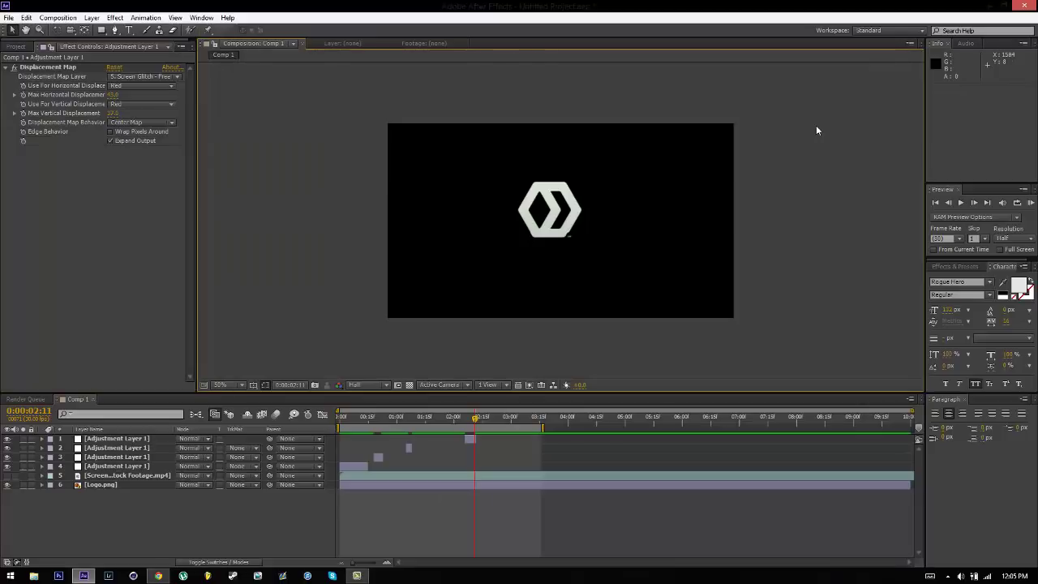
pyautogui.press('space')
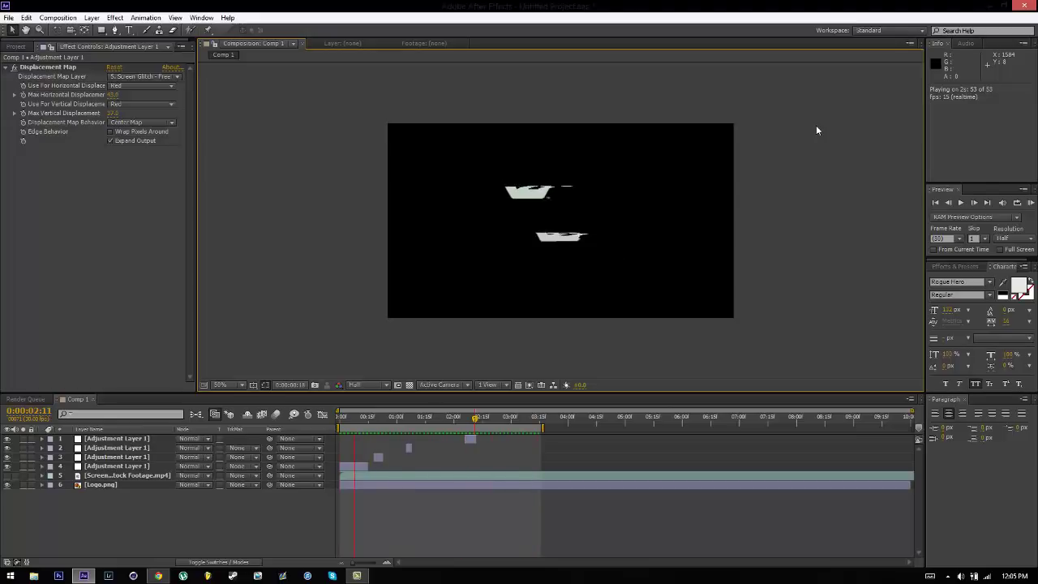
pyautogui.press('space')
pyautogui.moveTo(475, 419)
pyautogui.mouseDown()
pyautogui.moveTo(350, 427)
pyautogui.moveTo(492, 427)
pyautogui.mouseUp()
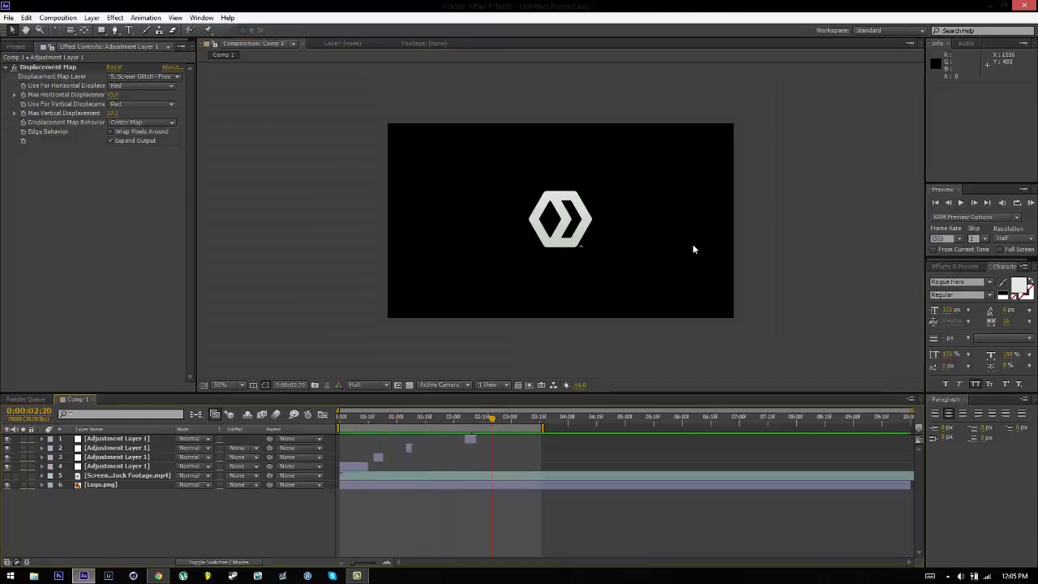
pyautogui.scroll(1, 745, 197)
pyautogui.moveTo(349, 417); pyautogui.dragTo(401, 448)
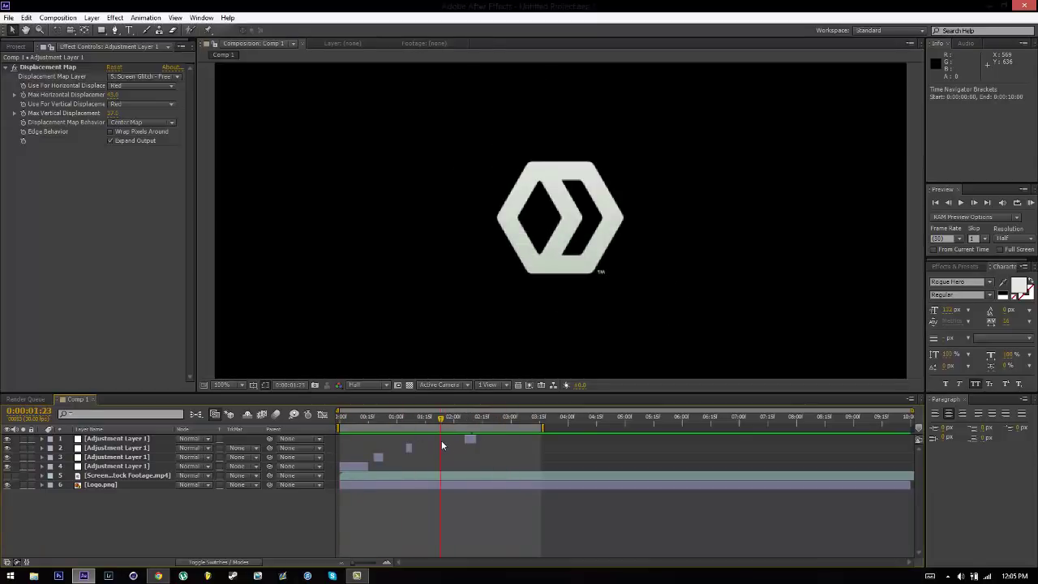
pyautogui.moveTo(441, 418); pyautogui.dragTo(402, 419)
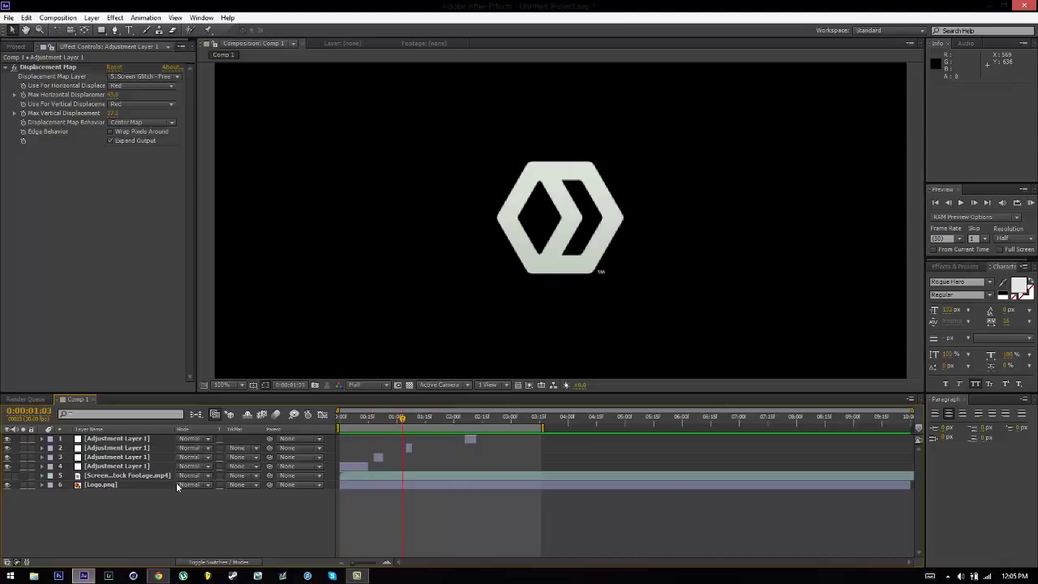
# Rename the Logo.png layer to Red
pyautogui.click(118, 486)
pyautogui.press('Return')
pyautogui.write('Red')
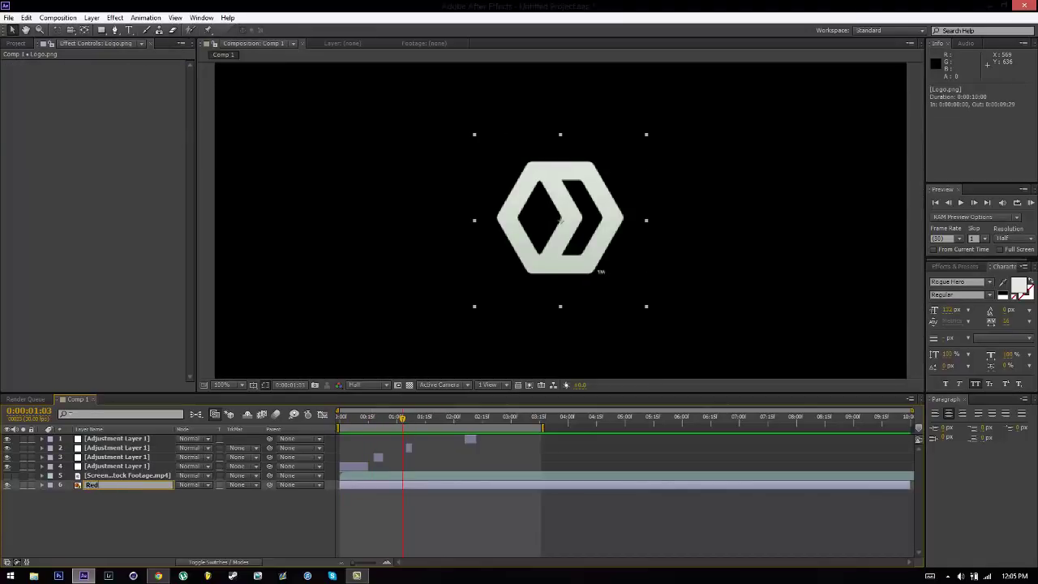
pyautogui.press('Return')
# Duplicate the Red logo layer twice and name the copies Blue and Green
pyautogui.hotkey('ctrl', 'd')
pyautogui.press('Return')
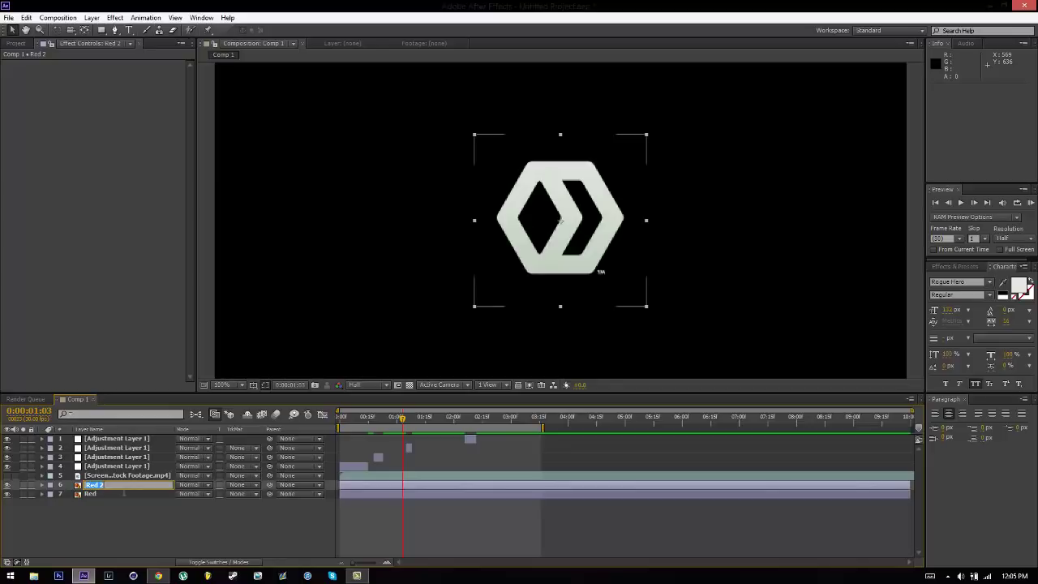
pyautogui.press('Return')
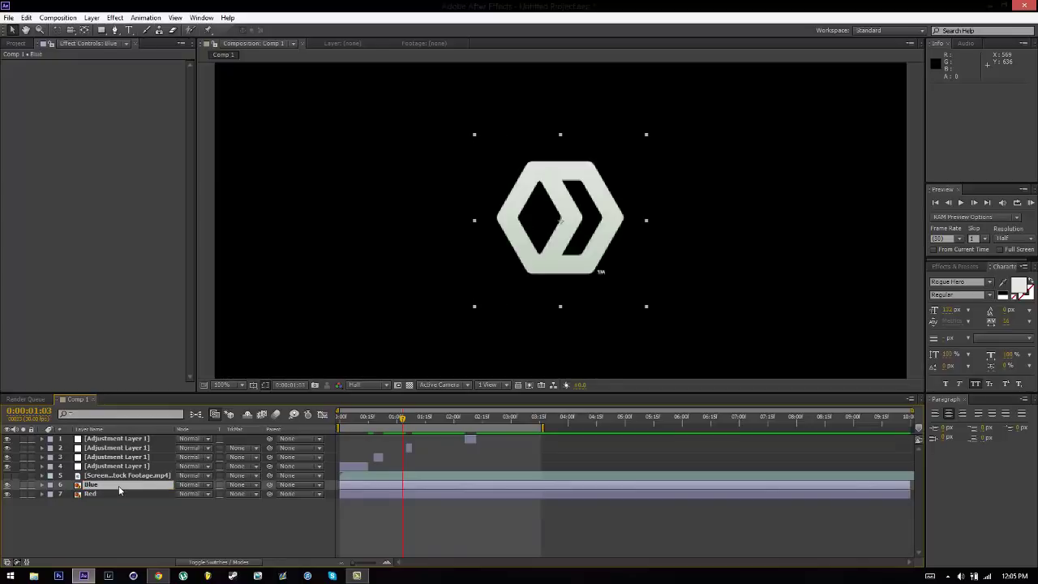
pyautogui.hotkey('ctrl', 'd')
pyautogui.press('Return')
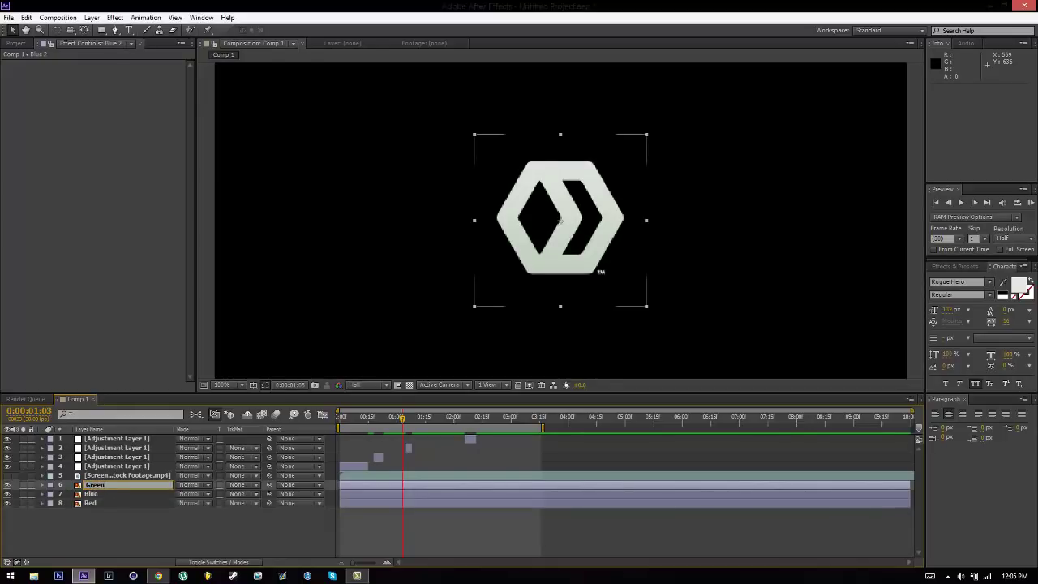
pyautogui.press('Return')
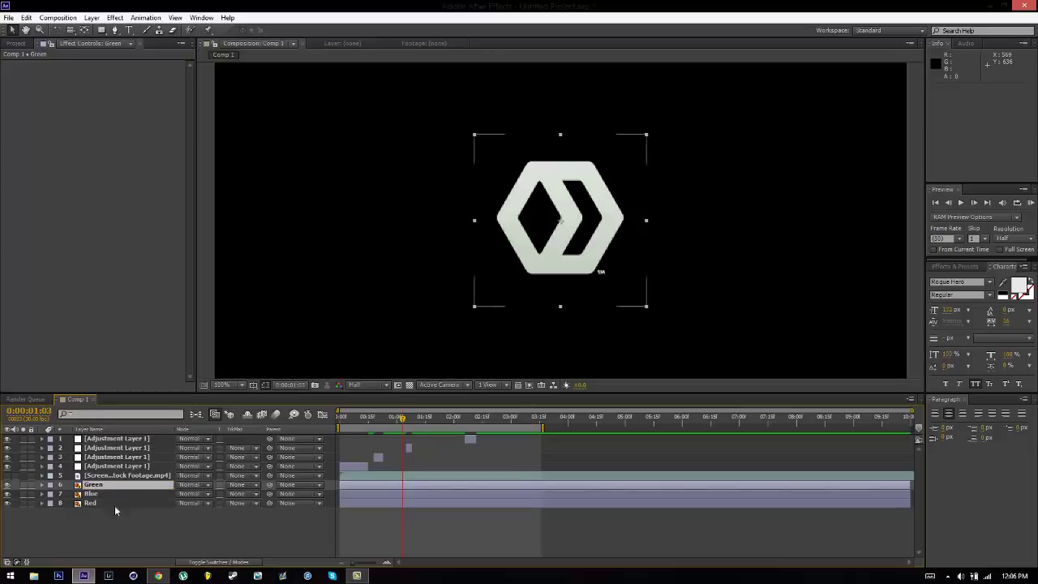
pyautogui.moveTo(108, 516); pyautogui.dragTo(101, 489)
pyautogui.click(240, 519)
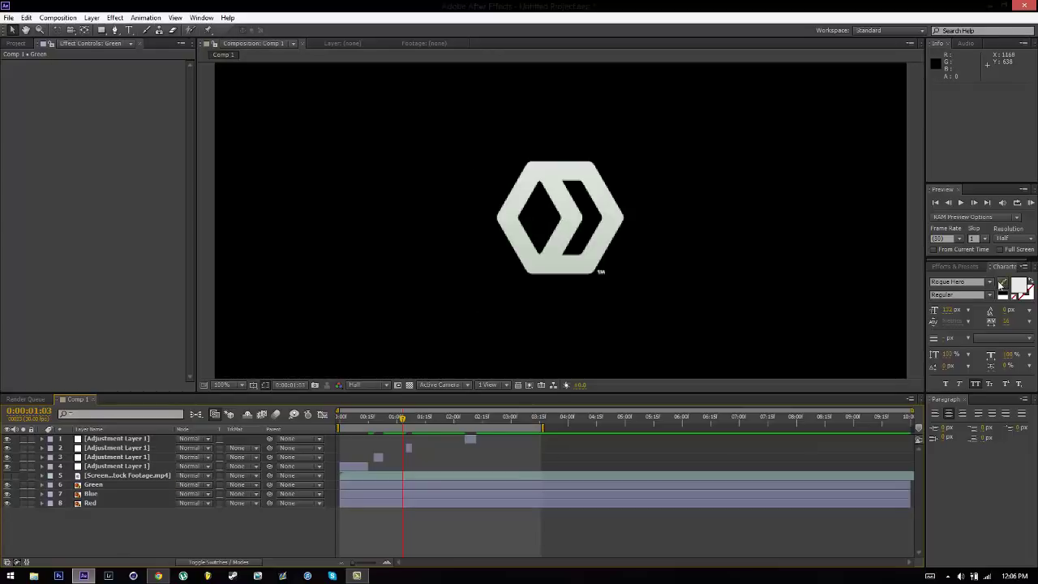
# Find the Levels (Individual Controls) effect and apply it to the Green, Blue and Red logo layers
pyautogui.click(957, 266)
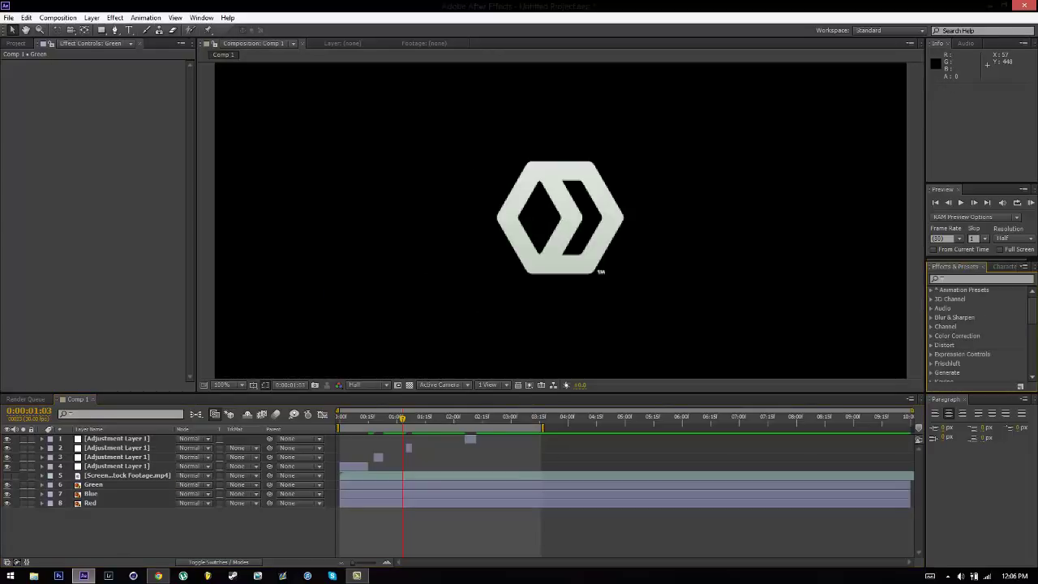
pyautogui.click(978, 279)
pyautogui.write('levels')
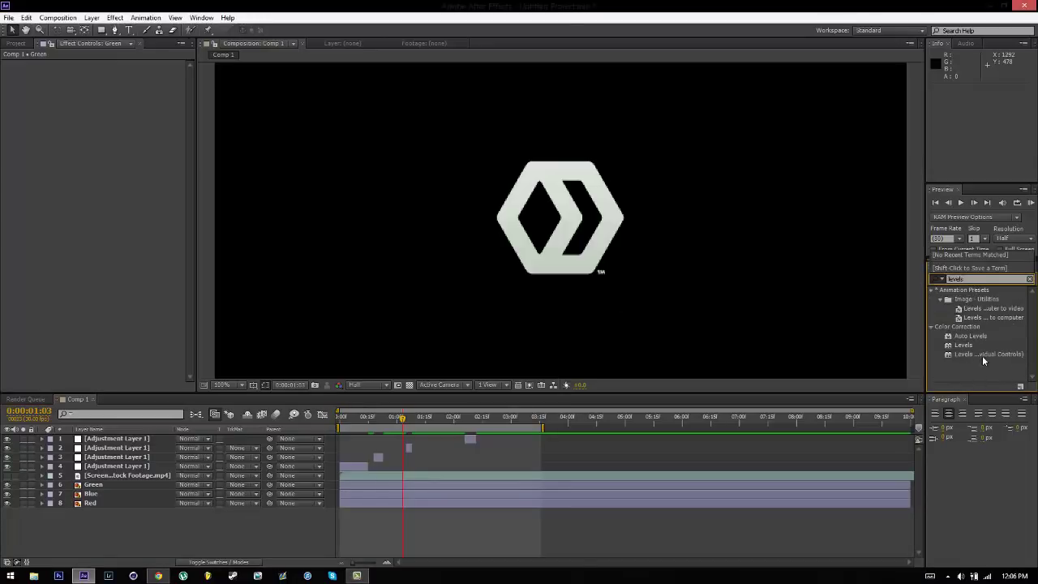
pyautogui.click(982, 356)
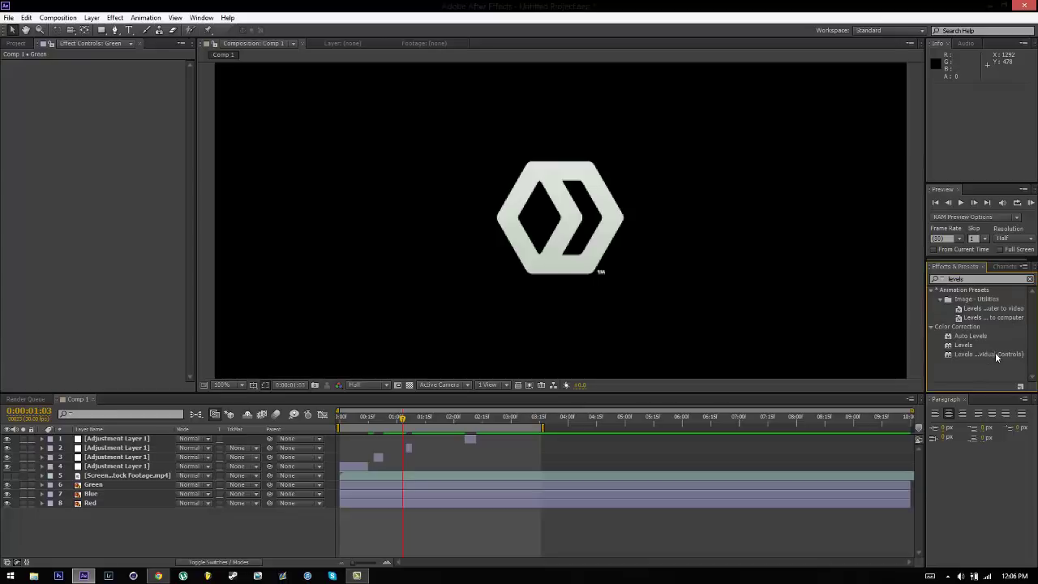
pyautogui.click(985, 357)
pyautogui.moveTo(1004, 357); pyautogui.dragTo(98, 484)
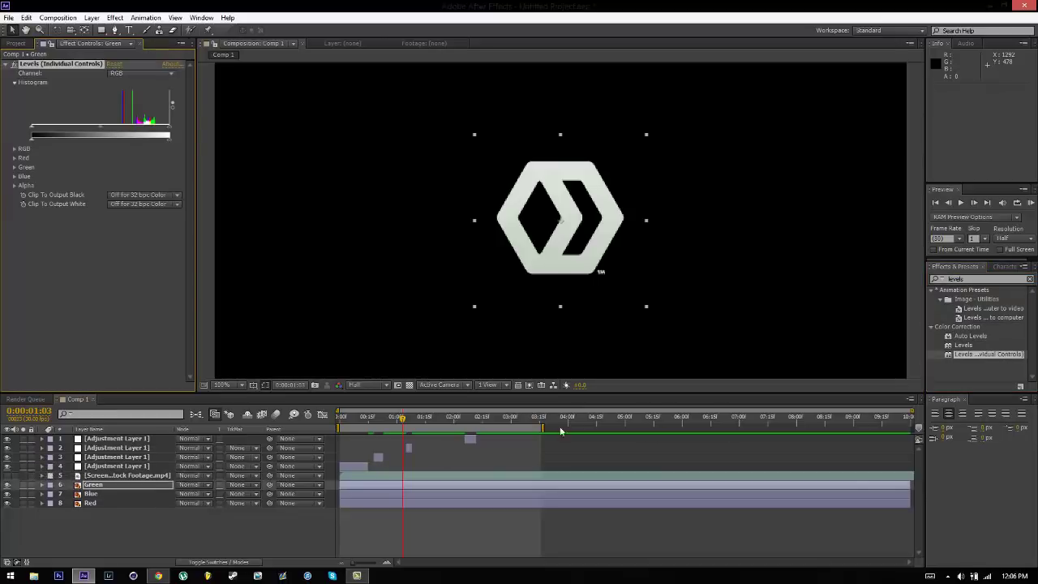
pyautogui.moveTo(997, 359); pyautogui.dragTo(698, 493)
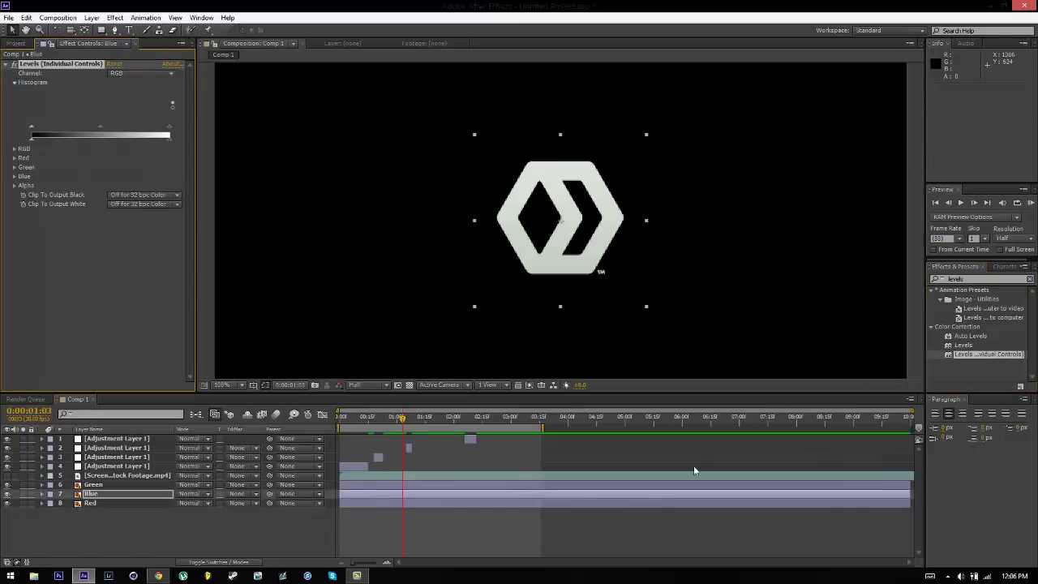
pyautogui.moveTo(968, 360); pyautogui.dragTo(113, 504)
pyautogui.click(111, 525)
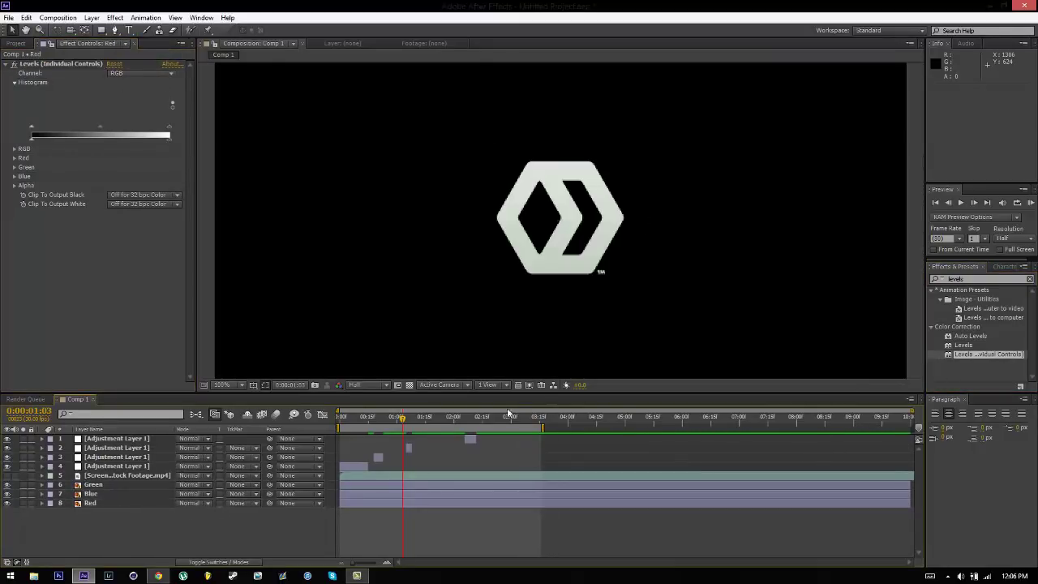
# At 0:00:01:18, set Red Output White and Blue Output White to 0 in the Green layer's Levels effect
pyautogui.click(431, 417)
pyautogui.click(97, 486)
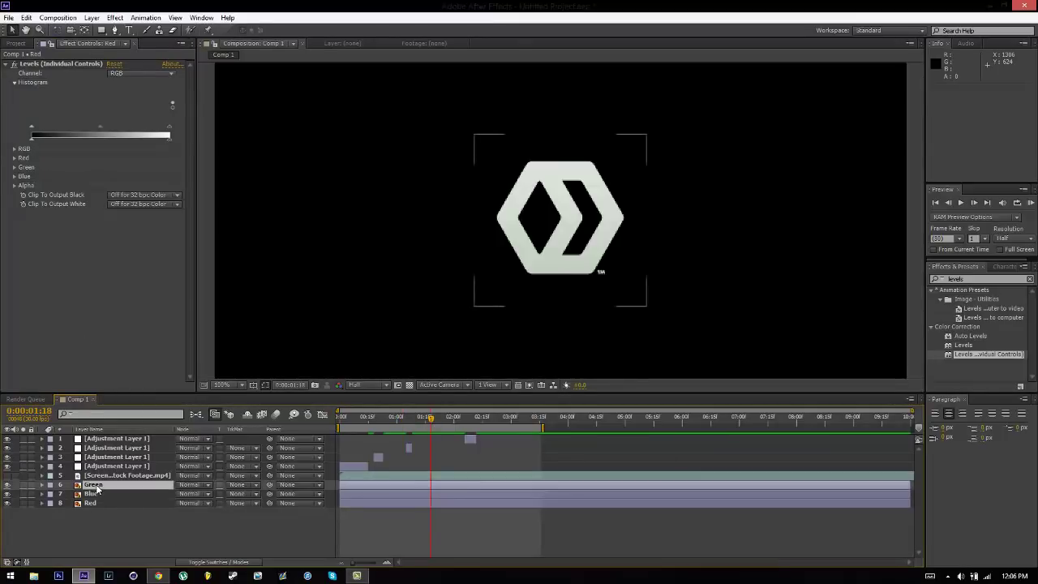
pyautogui.click(96, 494)
pyautogui.click(94, 504)
pyautogui.click(95, 485)
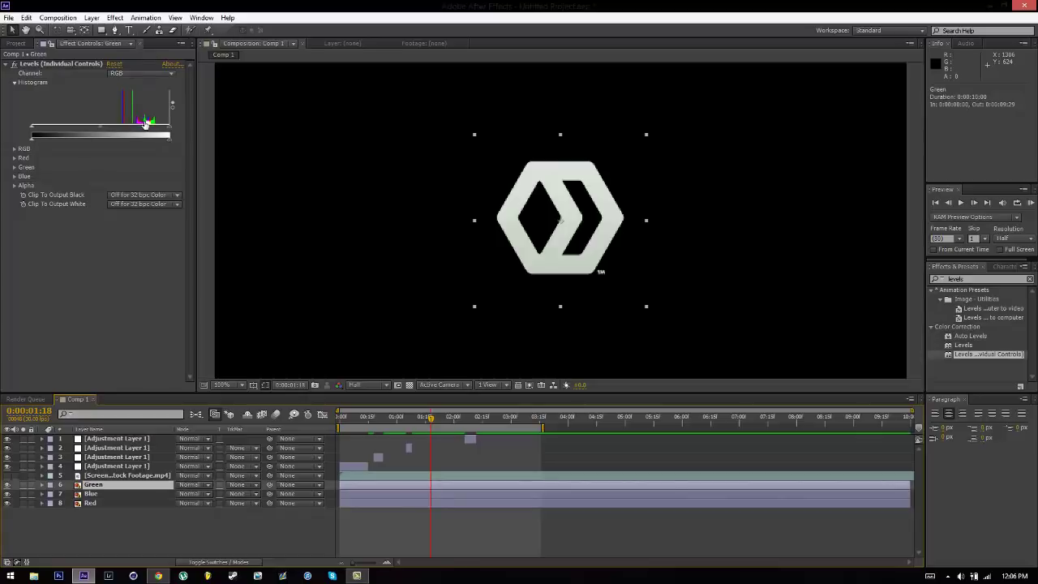
pyautogui.click(14, 176)
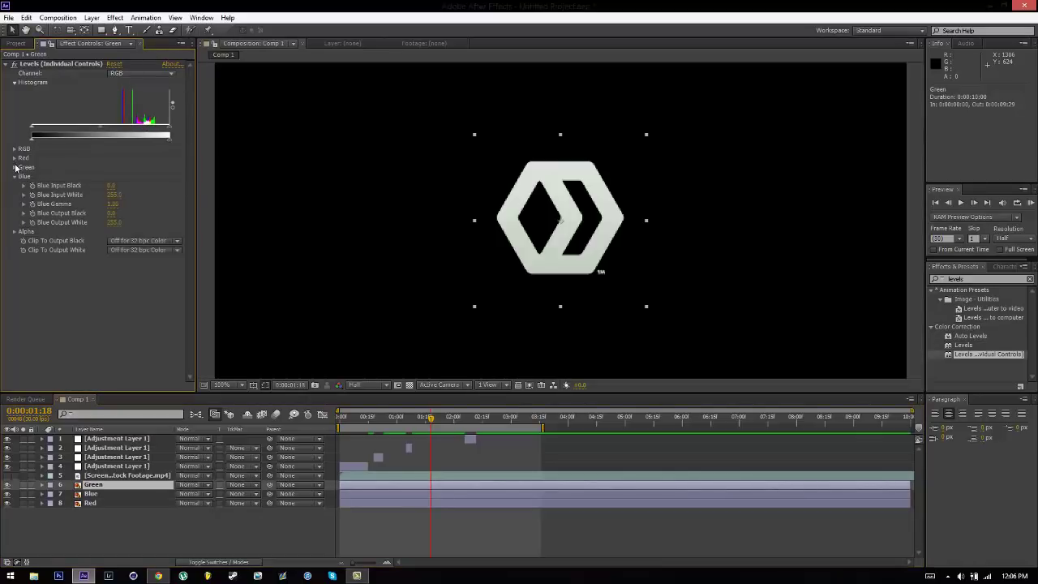
pyautogui.click(13, 167)
pyautogui.click(13, 157)
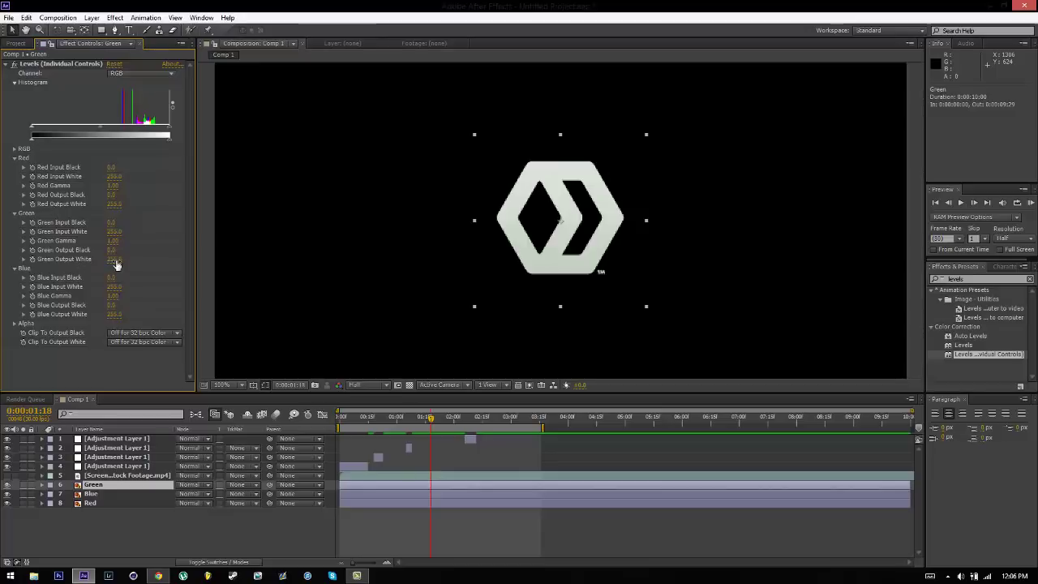
pyautogui.click(116, 203)
pyautogui.write('0')
pyautogui.press('Return')
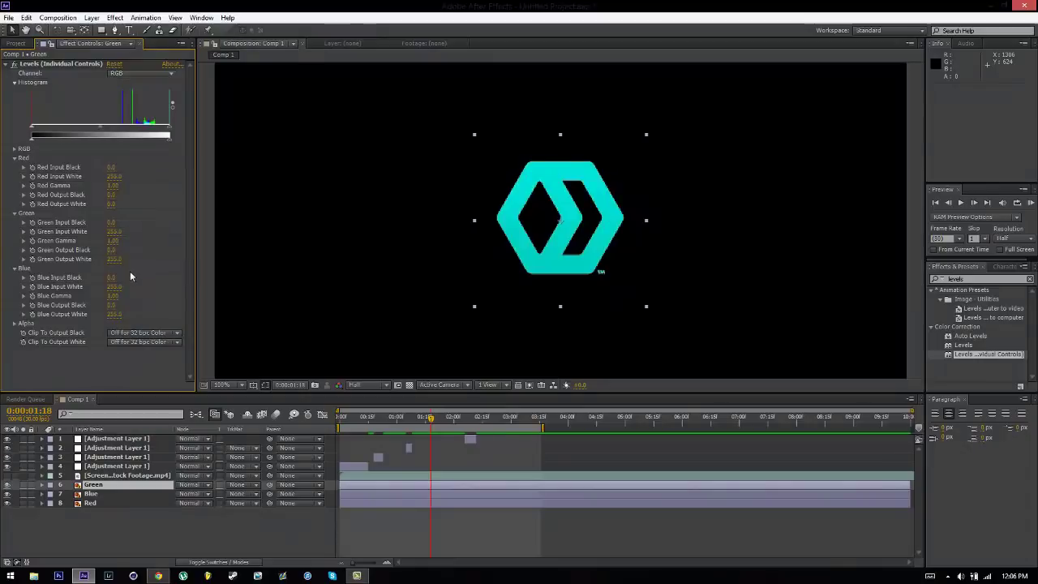
pyautogui.click(116, 315)
pyautogui.write('0')
pyautogui.press('Return')
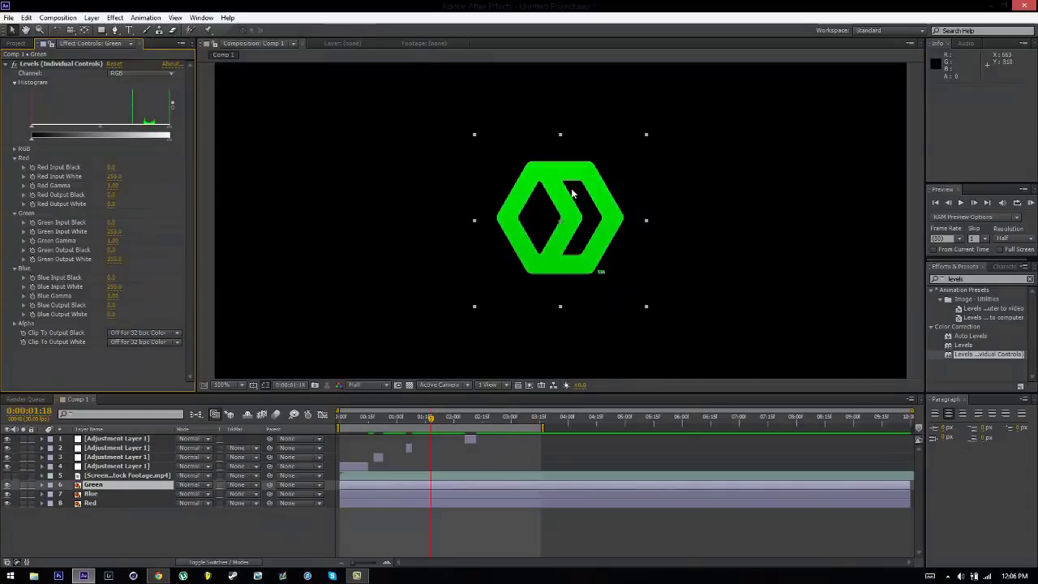
# Hide the Green layer and set Green Output White and Red Output White to 0 in the Blue layer's Levels effect
pyautogui.click(7, 493)
pyautogui.click(91, 493)
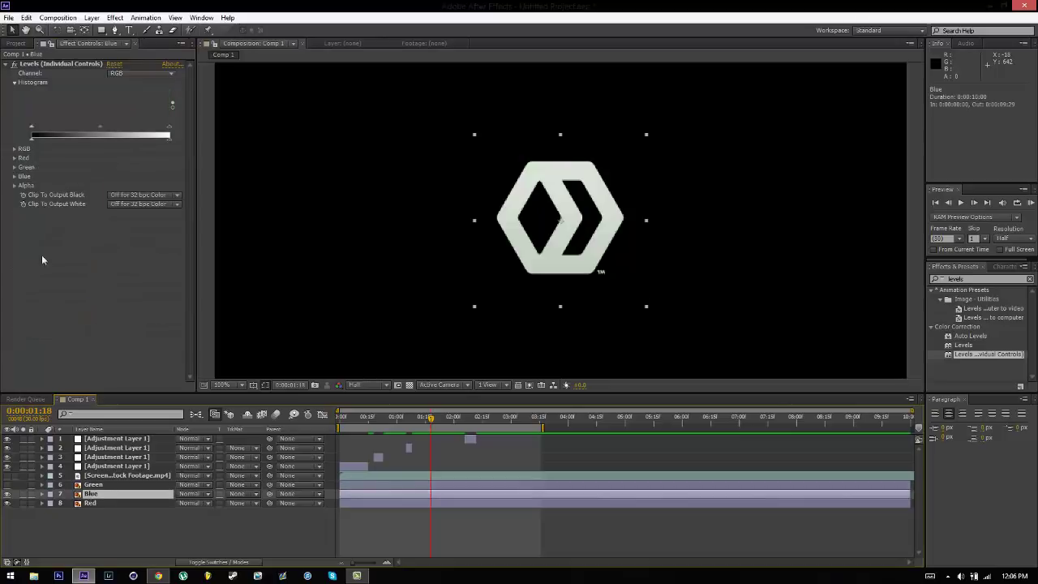
pyautogui.click(14, 176)
pyautogui.click(14, 167)
pyautogui.click(16, 159)
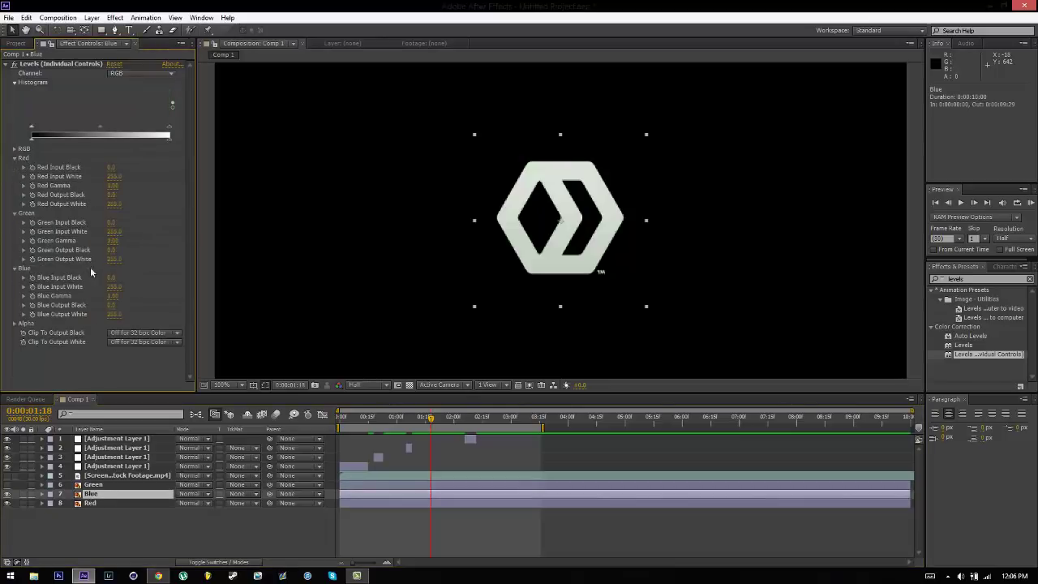
pyautogui.click(115, 258)
pyautogui.write('0')
pyautogui.click(114, 203)
pyautogui.write('0')
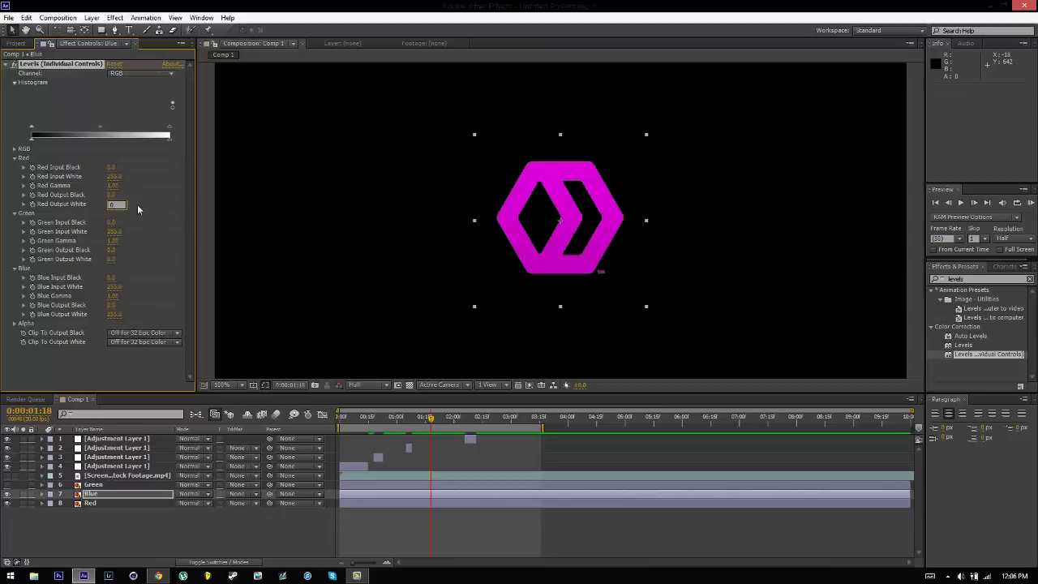
pyautogui.press('Return')
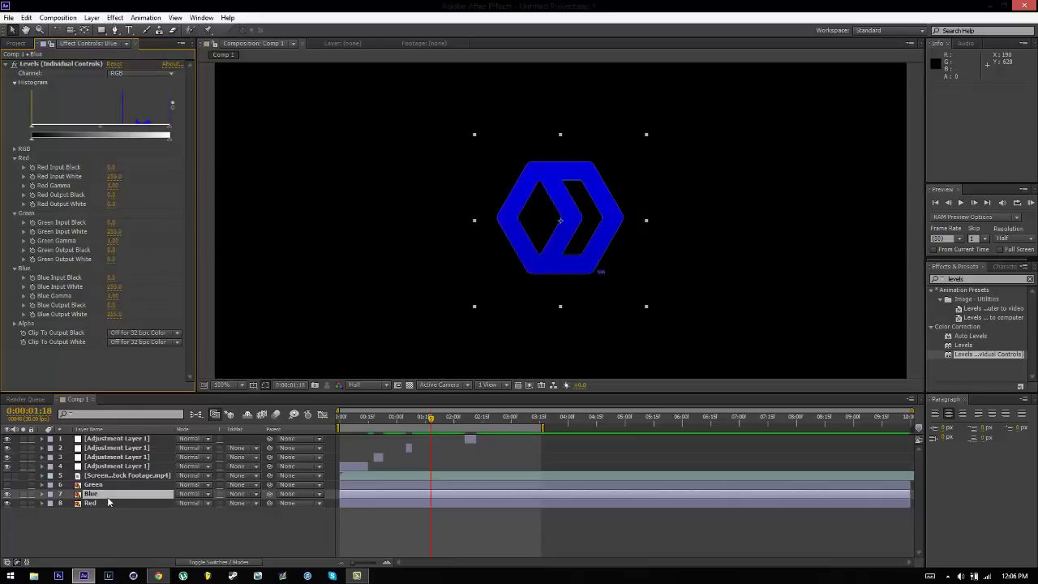
# Set Green Output White and Blue Output White to 0 in the Red layer's Levels effect
pyautogui.click(98, 502)
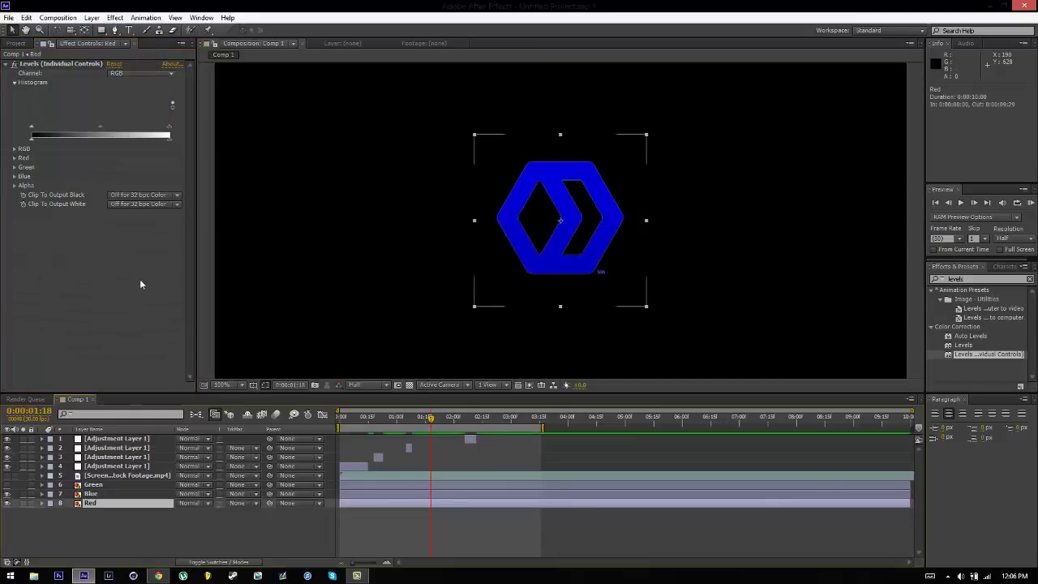
pyautogui.click(14, 176)
pyautogui.click(14, 167)
pyautogui.click(114, 213)
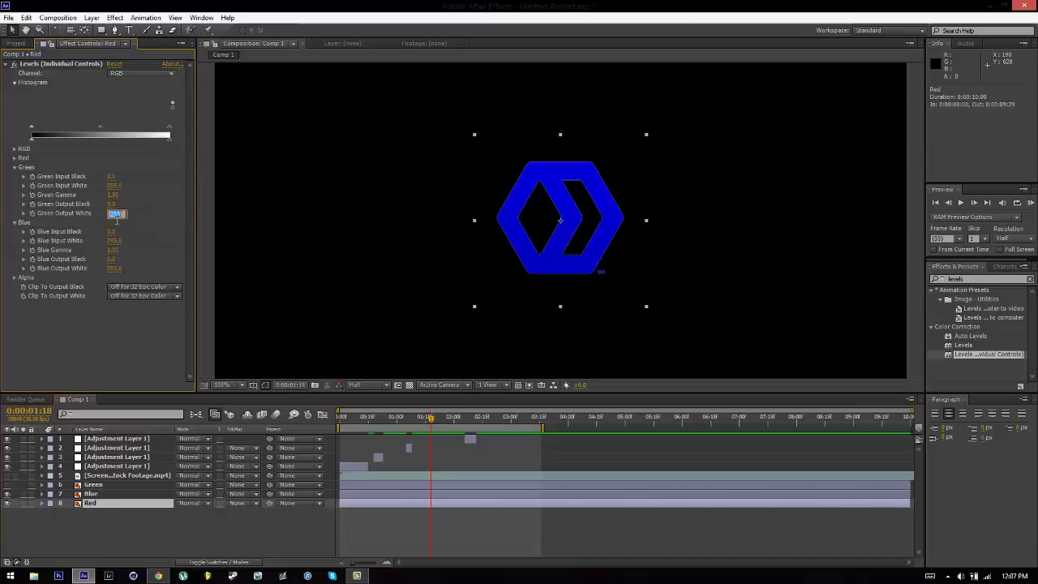
pyautogui.write('0')
pyautogui.press('Return')
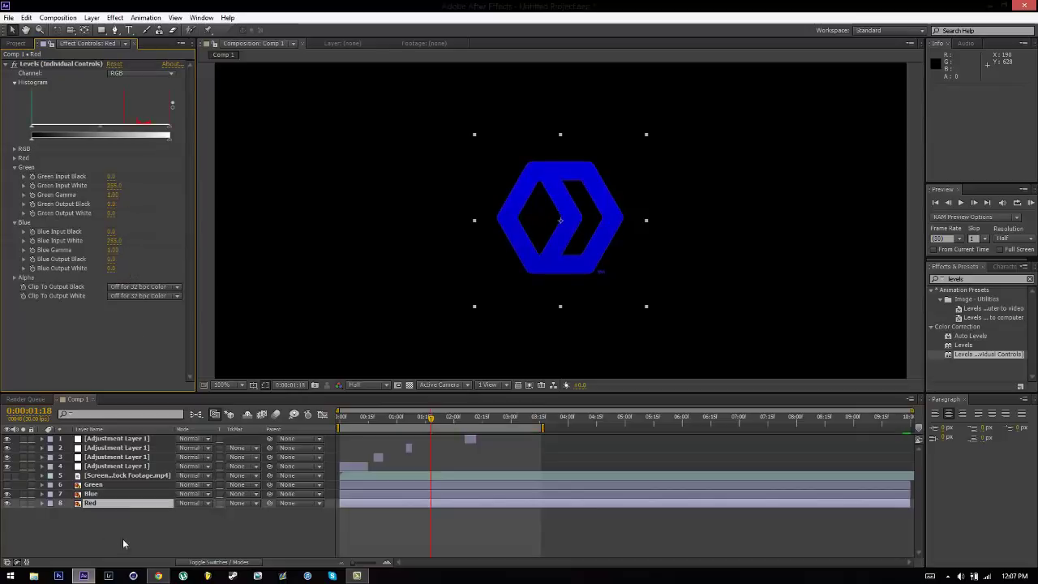
# Hide the Blue layer briefly to check the red logo, and make both the Blue and Green layers visible again
pyautogui.click(7, 494)
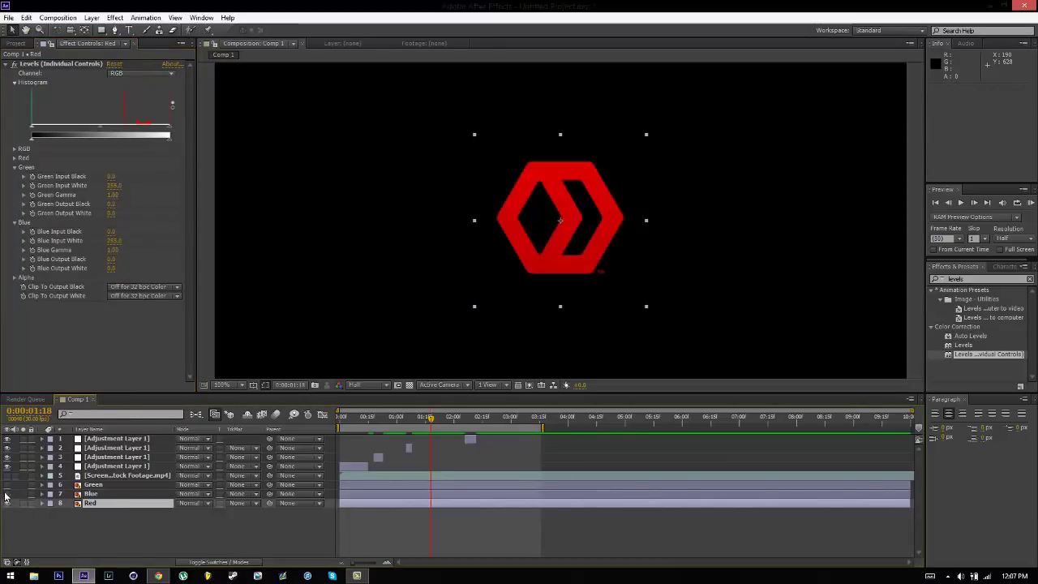
pyautogui.click(6, 494)
pyautogui.click(7, 484)
# Solo the Red, Blue and Green layers to check each logo's colour, and turn all solos off again
pyautogui.click(23, 503)
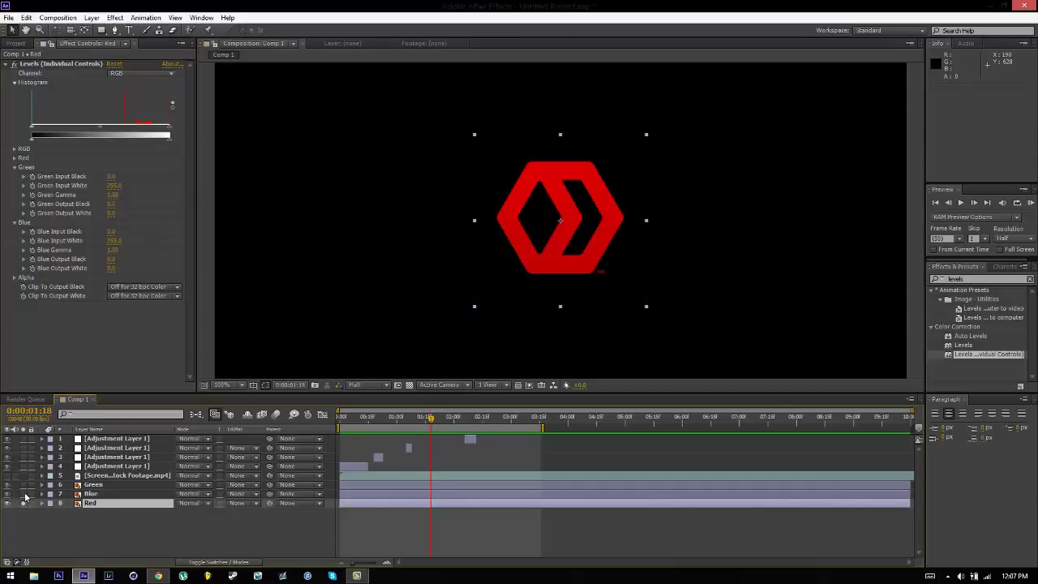
pyautogui.click(24, 494)
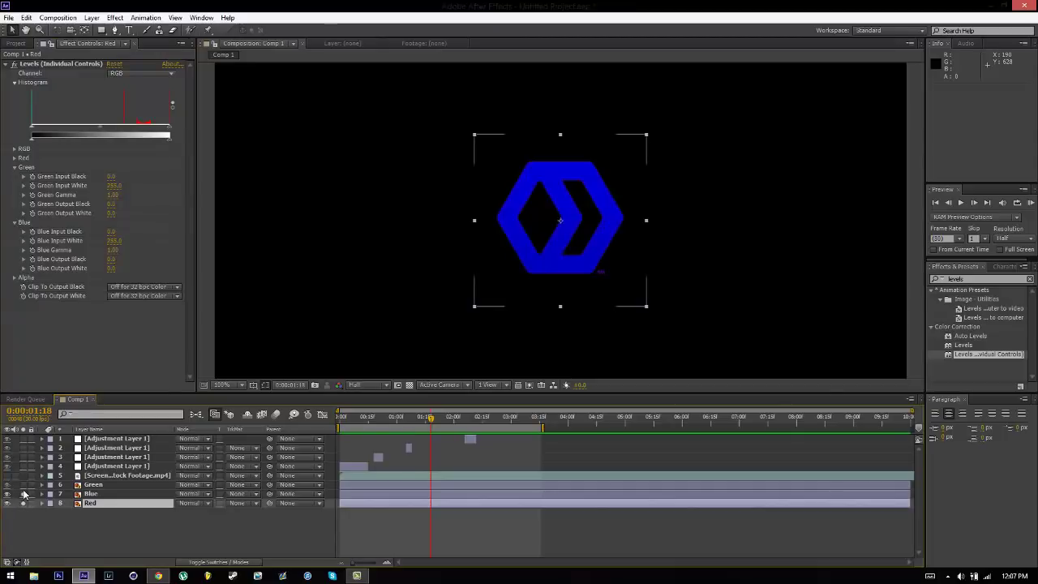
pyautogui.click(23, 485)
pyautogui.click(24, 485)
pyautogui.click(23, 494)
pyautogui.click(23, 504)
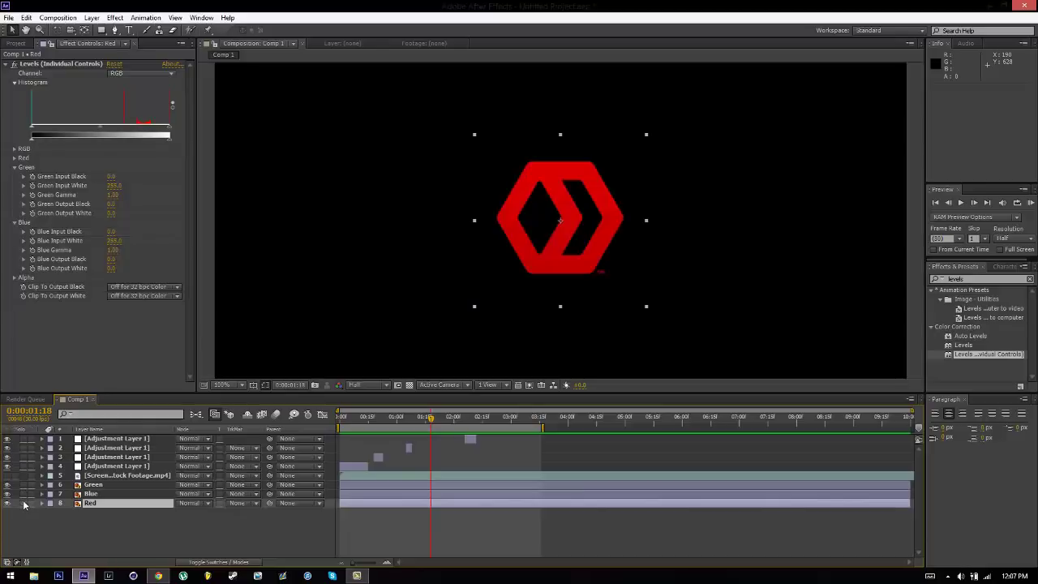
pyautogui.click(23, 503)
pyautogui.click(45, 529)
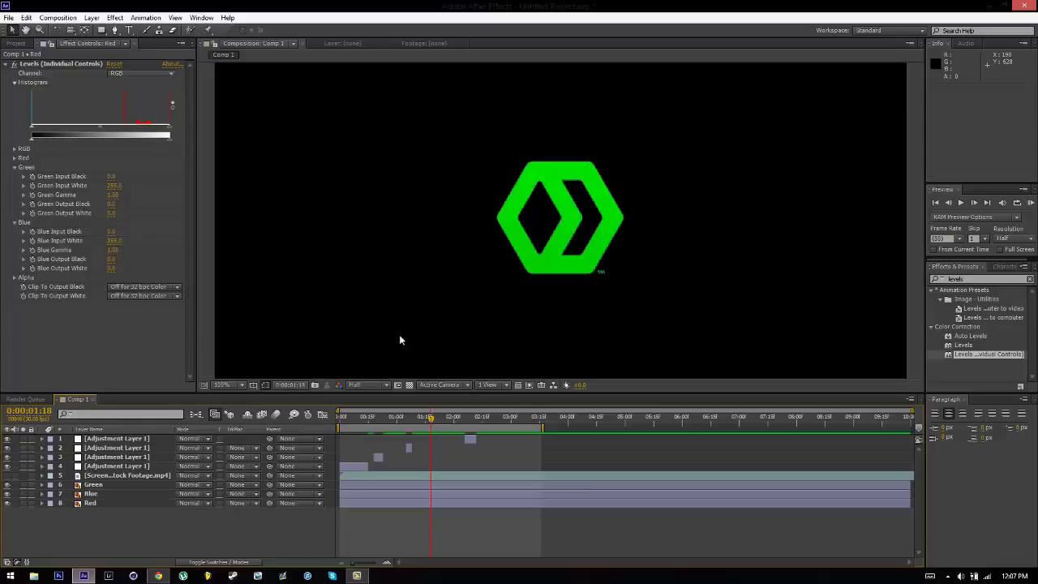
# Set the blending mode of the Green and Blue logo layers to Screen
pyautogui.moveTo(97, 514); pyautogui.dragTo(94, 493)
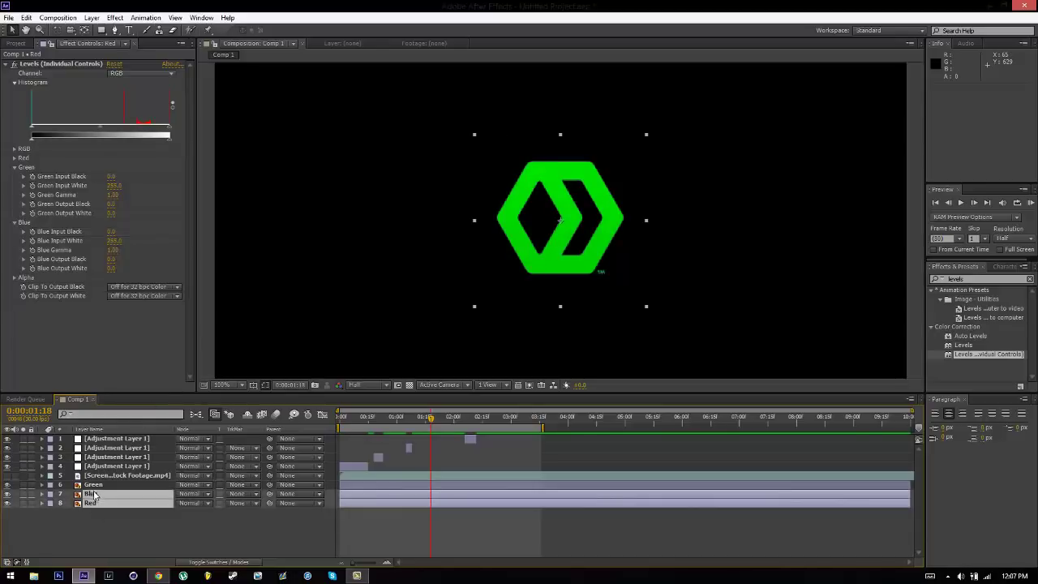
pyautogui.click(95, 485)
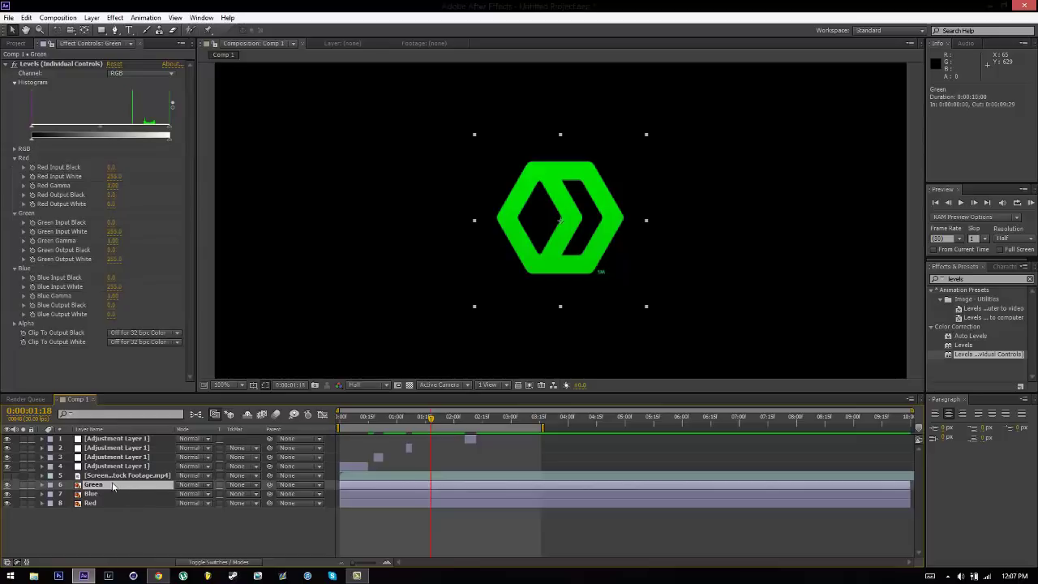
pyautogui.click(188, 485)
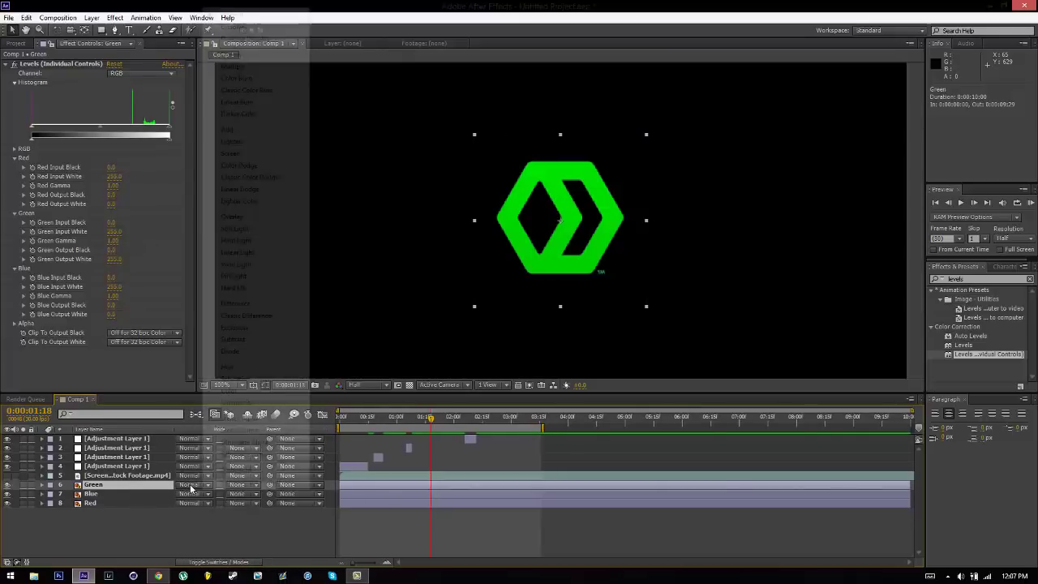
pyautogui.click(231, 155)
pyautogui.click(107, 494)
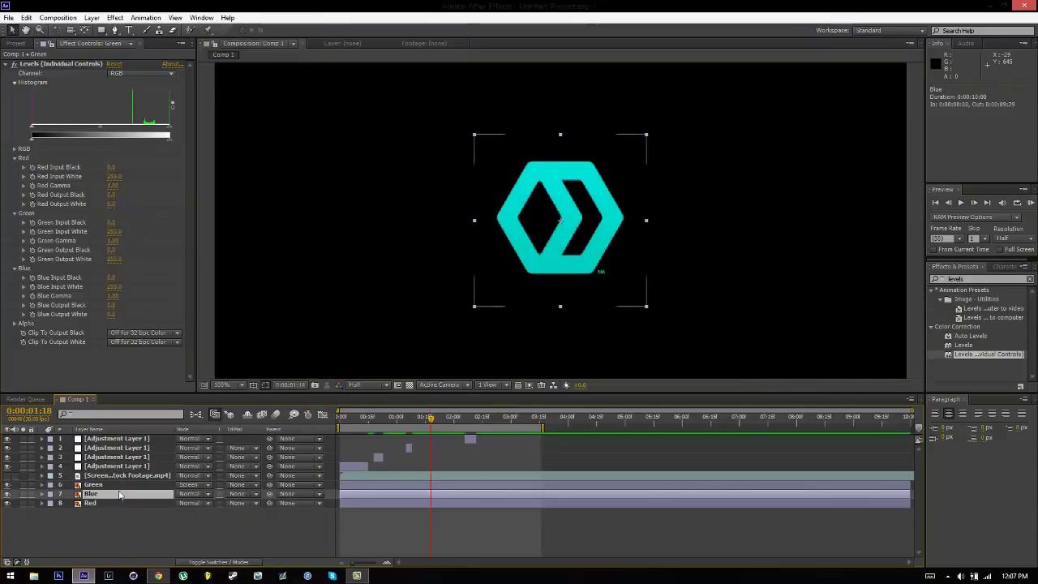
pyautogui.click(191, 494)
pyautogui.click(231, 156)
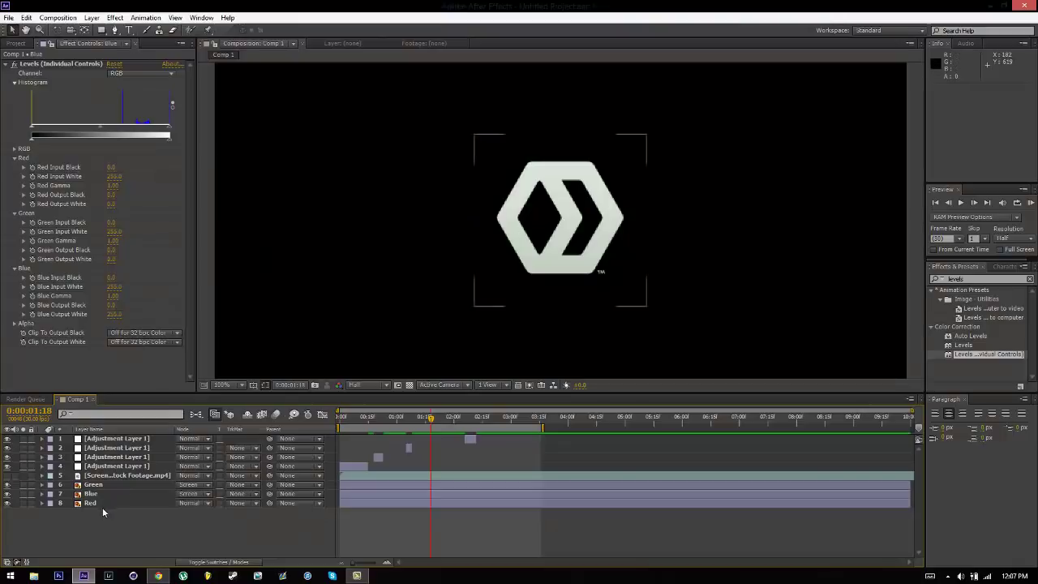
# Try offsetting the Blue and Green logo layers horizontally in opposite directions to test the colour separation
pyautogui.click(93, 484)
pyautogui.press('.')
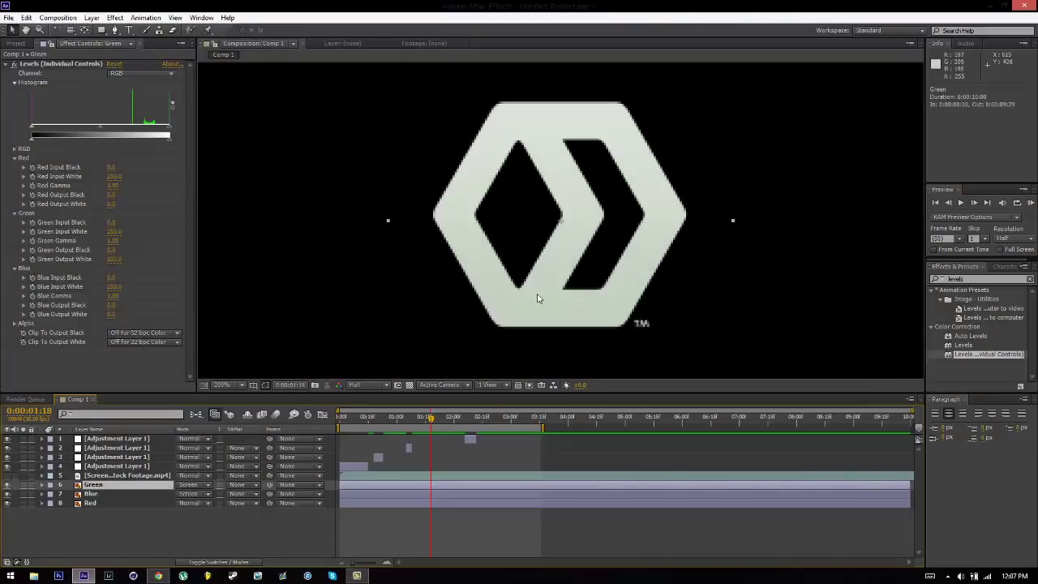
pyautogui.moveTo(548, 294); pyautogui.dragTo(597, 291)
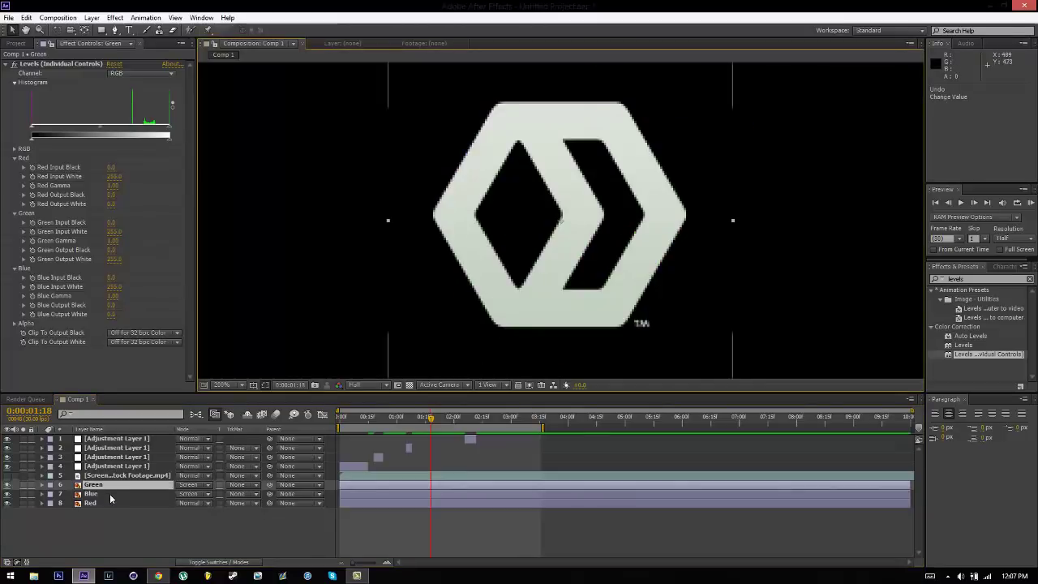
pyautogui.click(109, 494)
pyautogui.moveTo(573, 226); pyautogui.dragTo(624, 226)
pyautogui.click(93, 484)
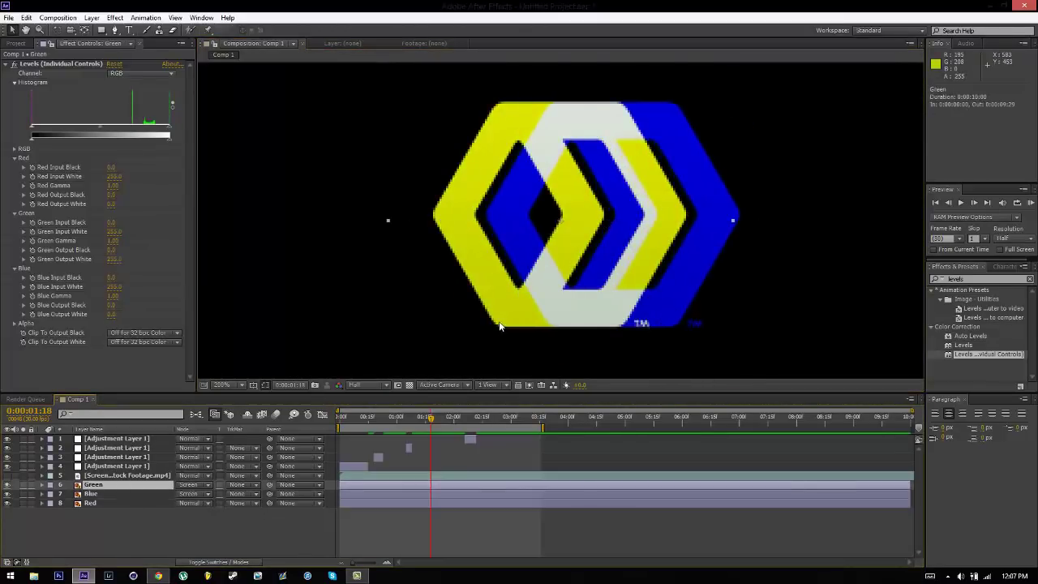
pyautogui.moveTo(555, 289); pyautogui.dragTo(509, 285)
pyautogui.scroll(-3, 519, 284)
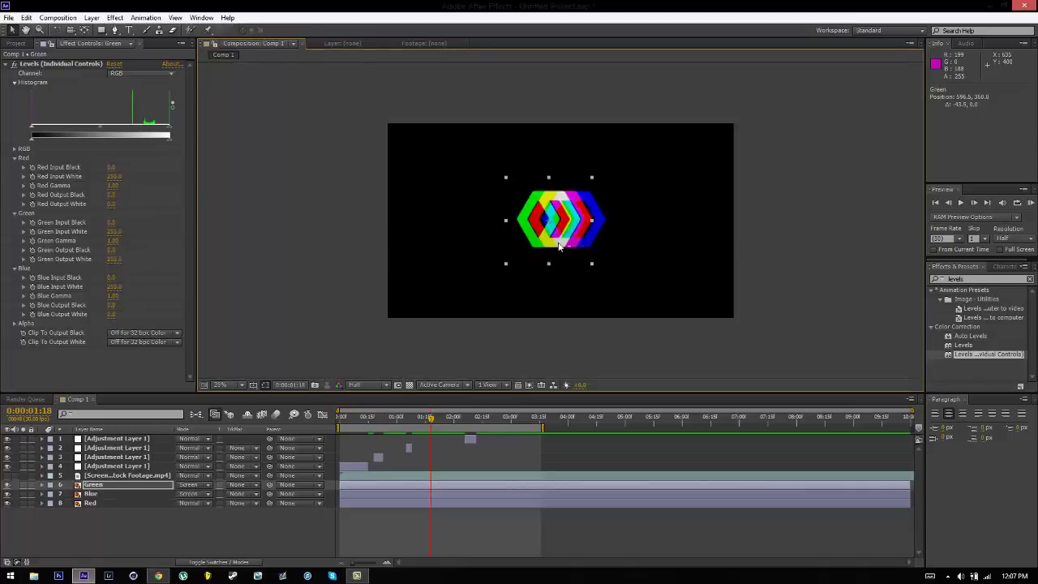
# Undo the test offsets of the Green and Blue logo layers and clear the layer selection
pyautogui.click(748, 208)
pyautogui.hotkey('ctrl', 'z')
pyautogui.hotkey('ctrl', 'z')
pyautogui.hotkey('ctrl', 'z')
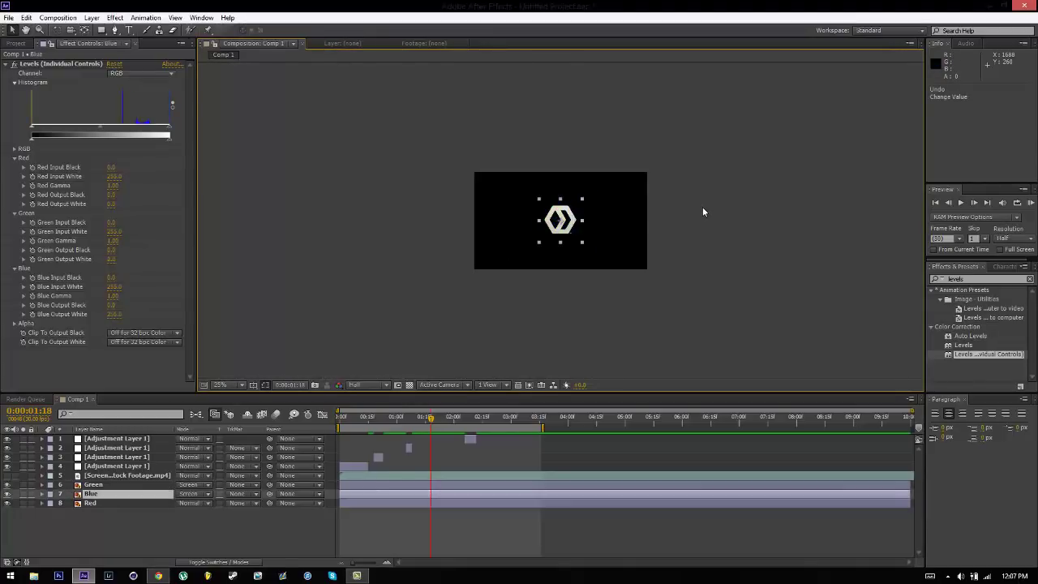
pyautogui.scroll(4, 702, 212)
pyautogui.click(185, 545)
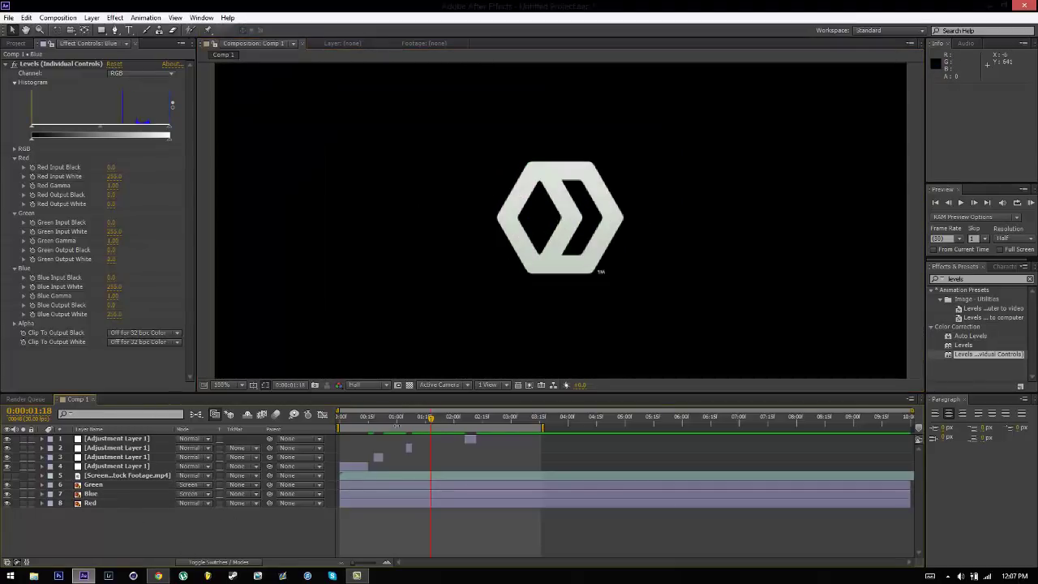
# Create a null object layer and rename it RGB Split
pyautogui.moveTo(416, 425)
pyautogui.mouseDown()
pyautogui.moveTo(398, 426)
pyautogui.moveTo(463, 426)
pyautogui.moveTo(352, 429)
pyautogui.moveTo(404, 433)
pyautogui.mouseUp()
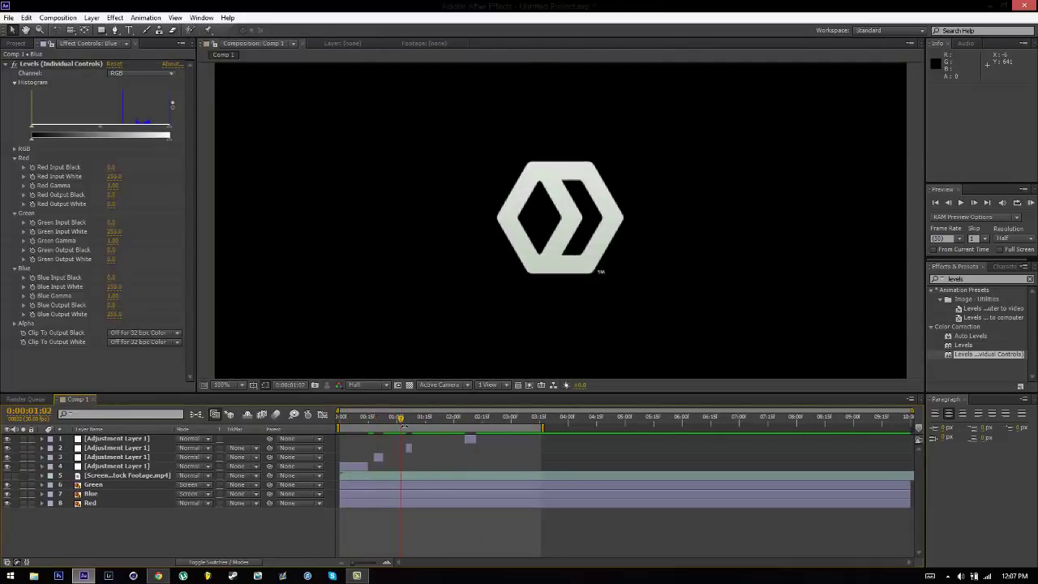
pyautogui.click(94, 18)
pyautogui.moveTo(105, 30)
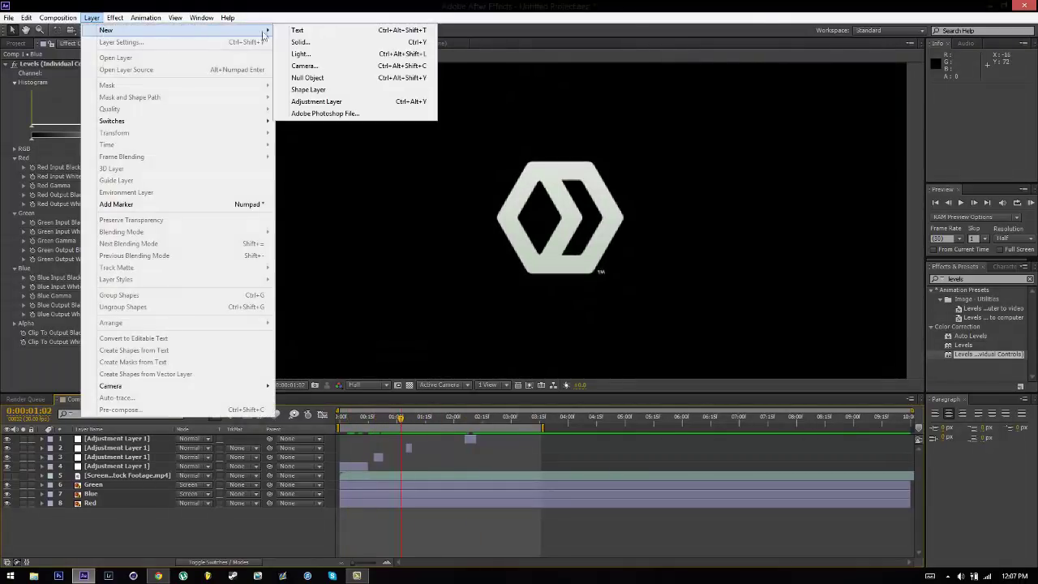
pyautogui.click(307, 78)
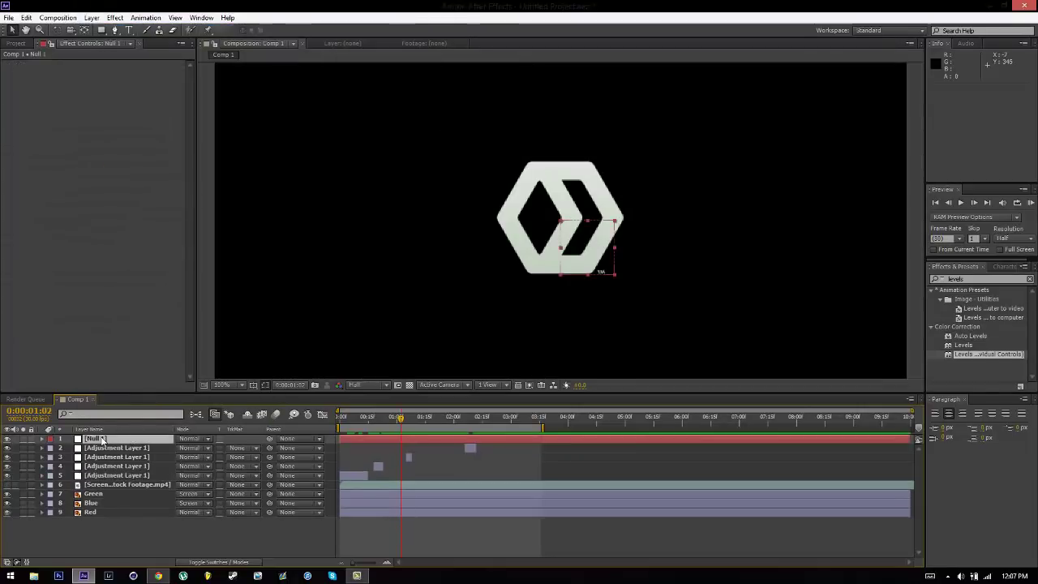
pyautogui.press('Return')
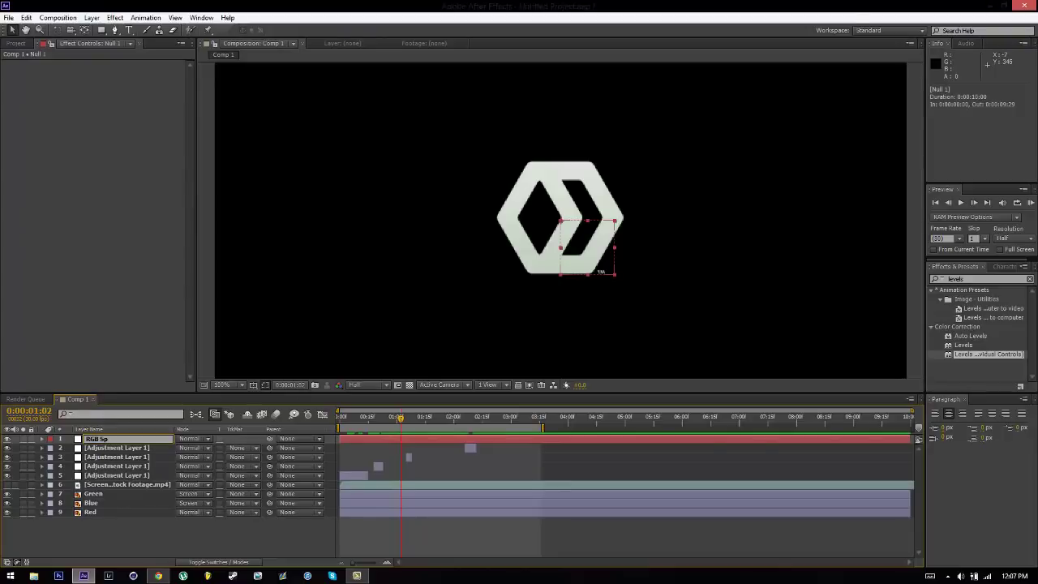
pyautogui.write('RGB Split')
pyautogui.press('Return')
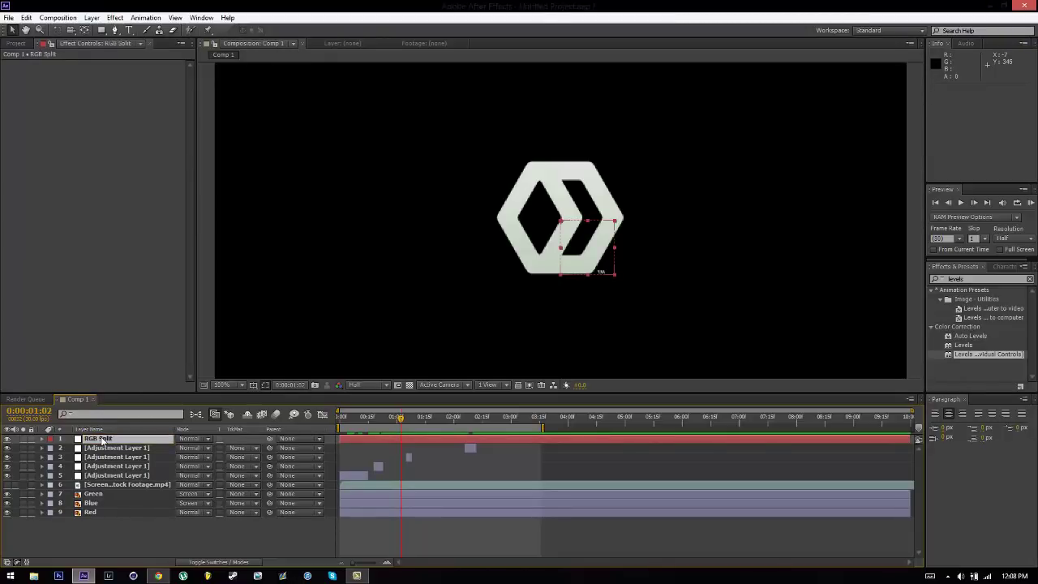
# Add a Slider Control effect to the RGB Split null and lock its effect controls so they stay displayed
pyautogui.click(116, 18)
pyautogui.click(115, 18)
pyautogui.click(115, 17)
pyautogui.moveTo(140, 143)
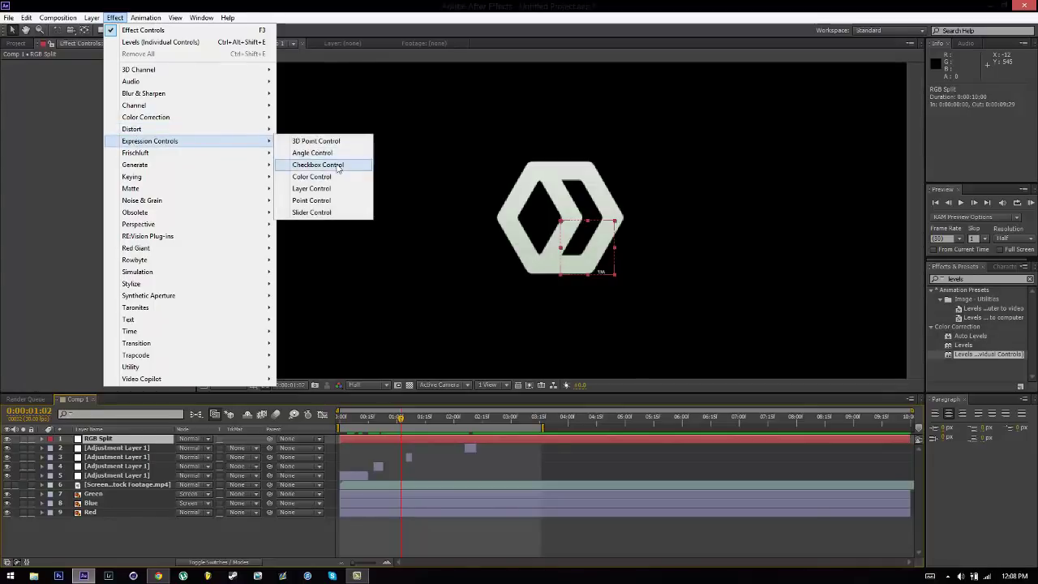
pyautogui.click(313, 212)
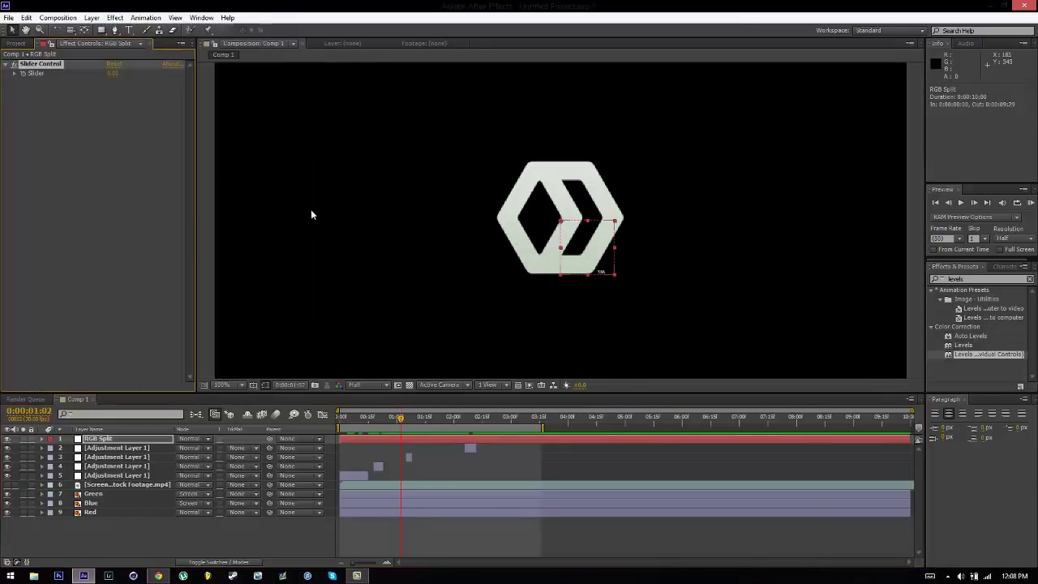
pyautogui.click(51, 44)
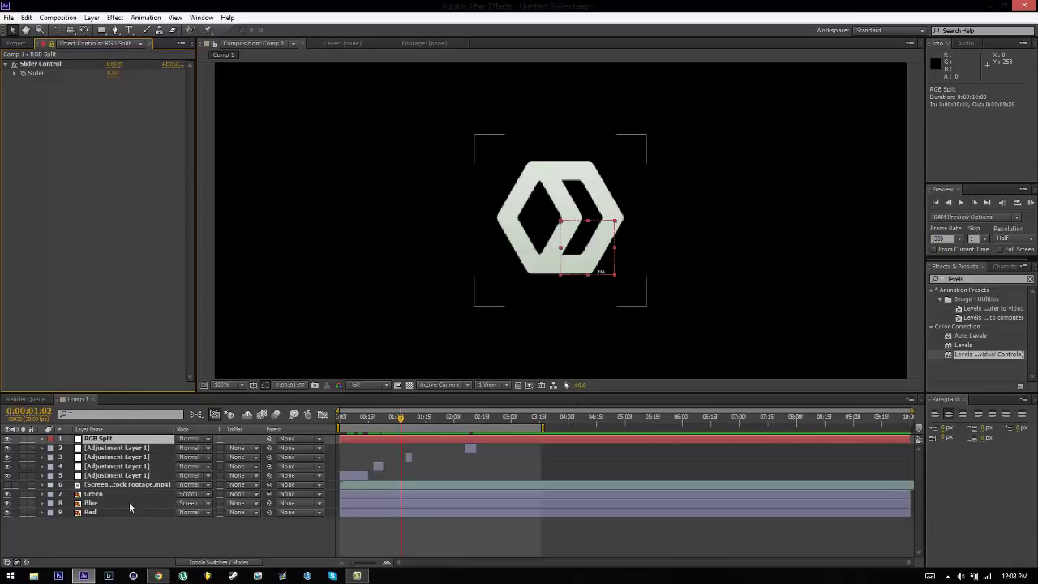
# Try offsetting the Red, Blue and Green logo layers one at a time, undoing each move
pyautogui.click(97, 495)
pyautogui.click(95, 503)
pyautogui.click(99, 511)
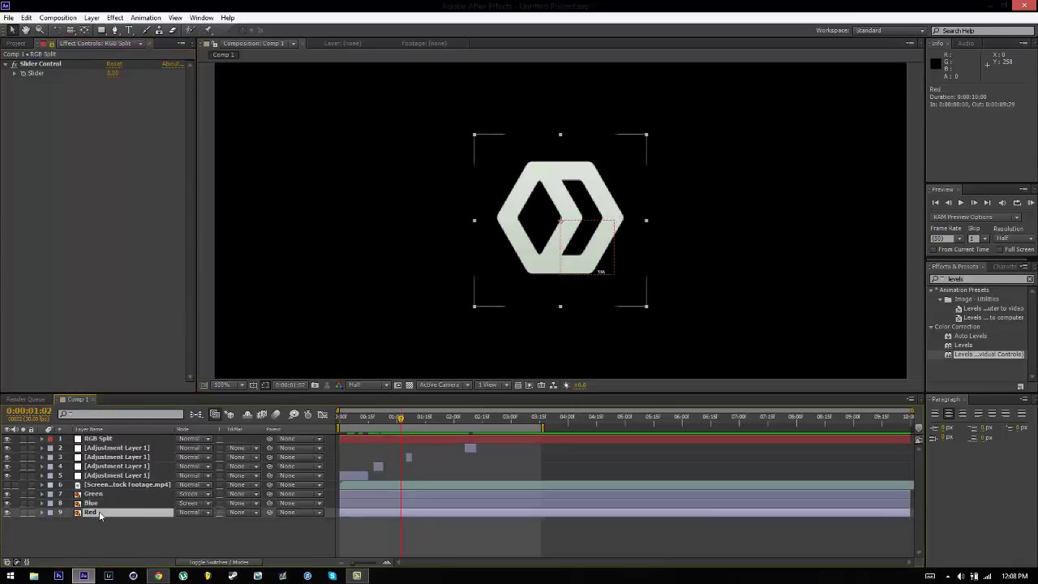
pyautogui.click(99, 521)
pyautogui.click(93, 503)
pyautogui.click(100, 513)
pyautogui.moveTo(578, 256)
pyautogui.mouseDown()
pyautogui.moveTo(551, 255)
pyautogui.moveTo(584, 251)
pyautogui.mouseUp()
pyautogui.hotkey('ctrl', 'z')
pyautogui.click(103, 503)
pyautogui.moveTo(542, 295); pyautogui.dragTo(559, 305)
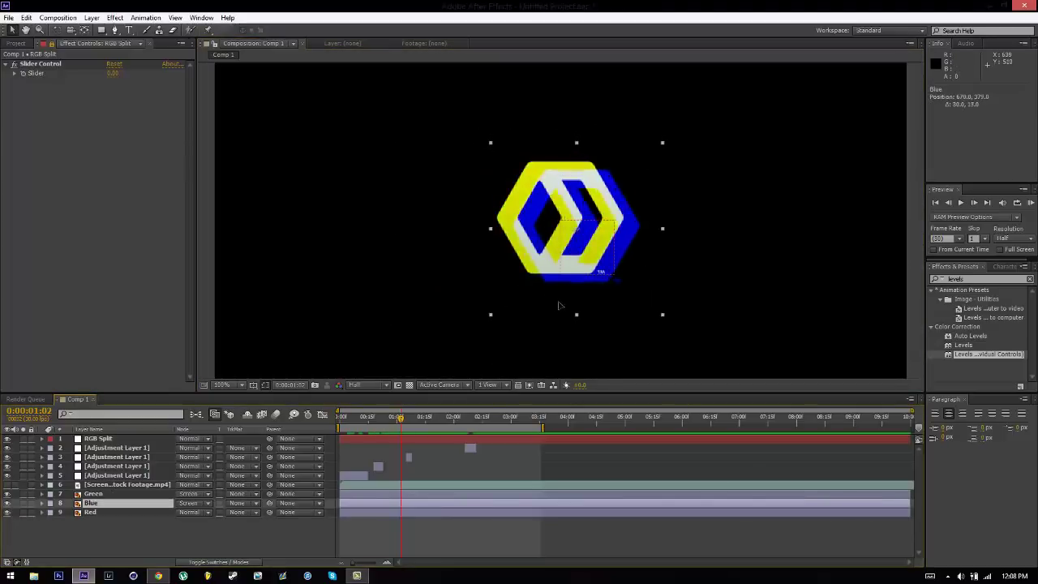
pyautogui.hotkey('ctrl', 'z')
pyautogui.click(95, 484)
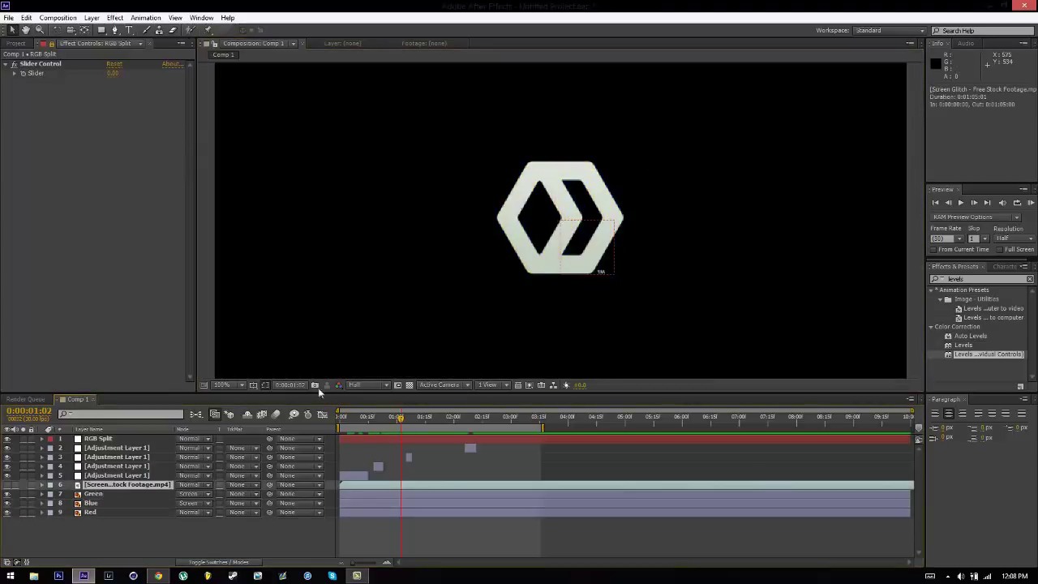
pyautogui.click(119, 493)
pyautogui.moveTo(552, 263); pyautogui.dragTo(540, 264)
pyautogui.hotkey('ctrl', 'z')
# Give the Red layer's position the expression wiggle(10,thisComp.layer("RGB Split").effect("Slider Control")("Slider")), and collapse and deselect the layer
pyautogui.click(103, 515)
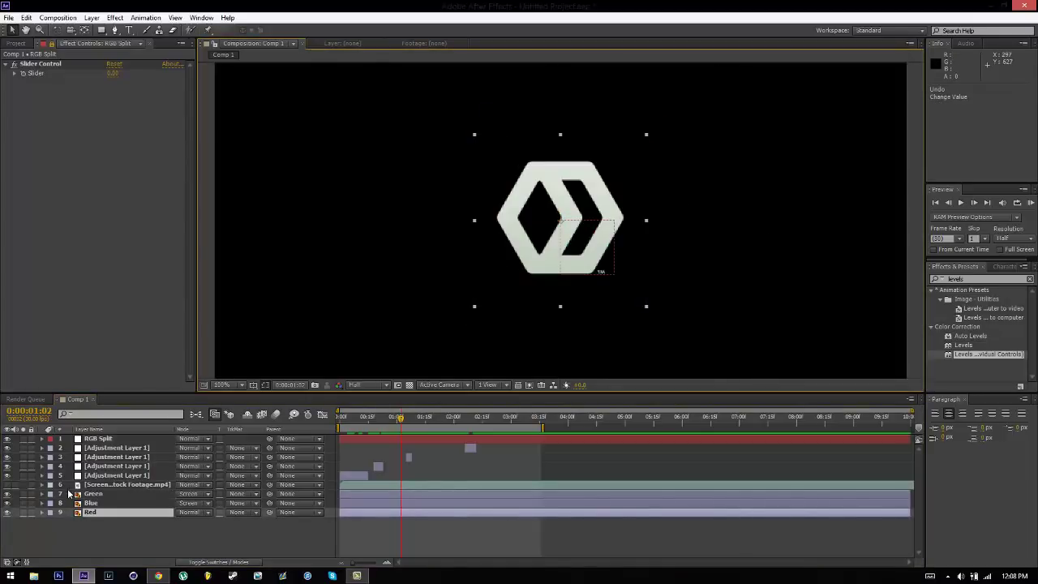
pyautogui.hotkey('alt', 'shift', 'p')
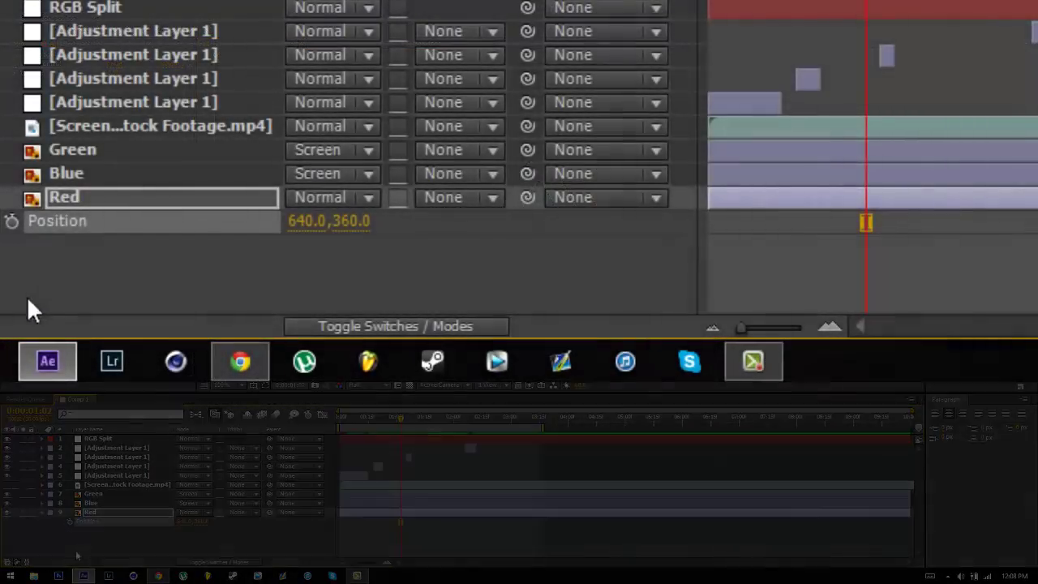
pyautogui.keyDown('alt'); pyautogui.click(12, 222); pyautogui.keyUp('alt')
pyautogui.write('wiggle(')
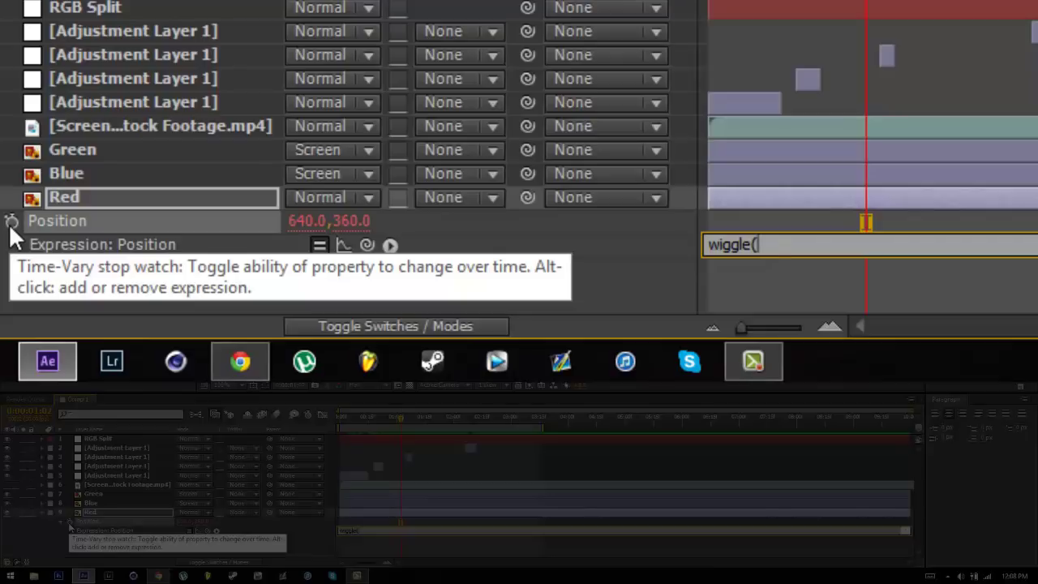
pyautogui.write('10')
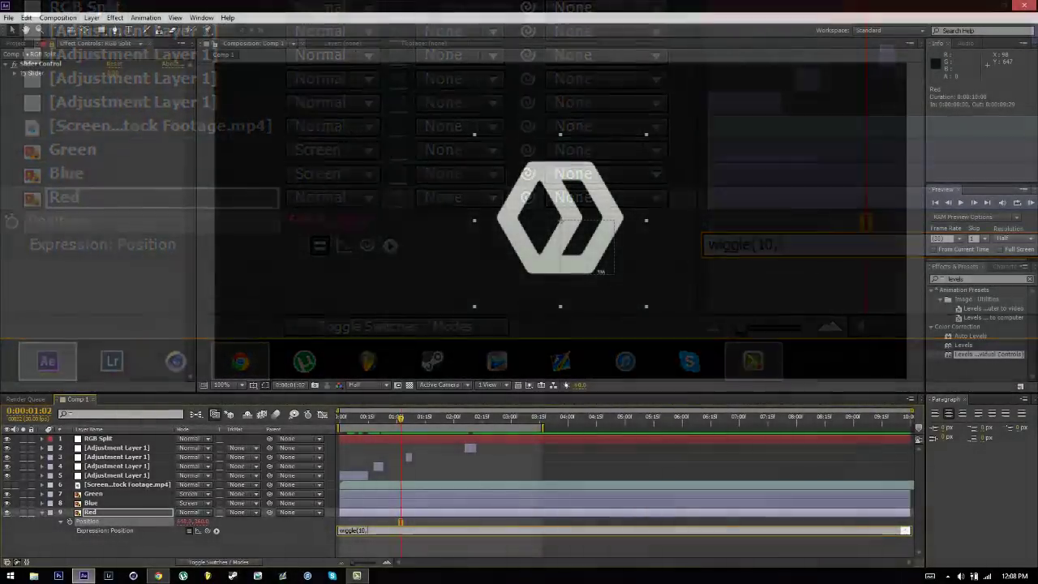
pyautogui.write(',')
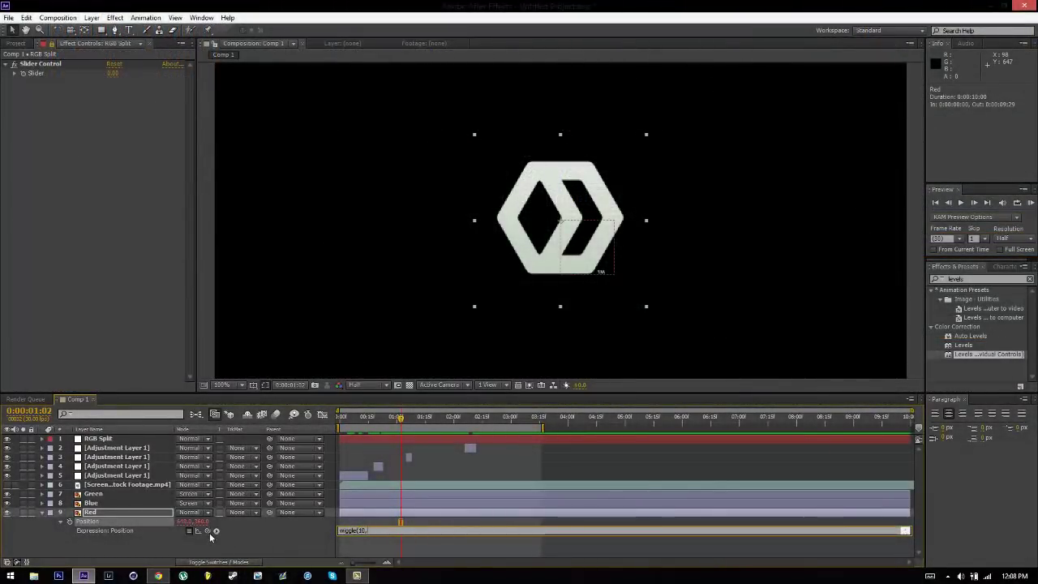
pyautogui.moveTo(208, 530); pyautogui.dragTo(37, 74)
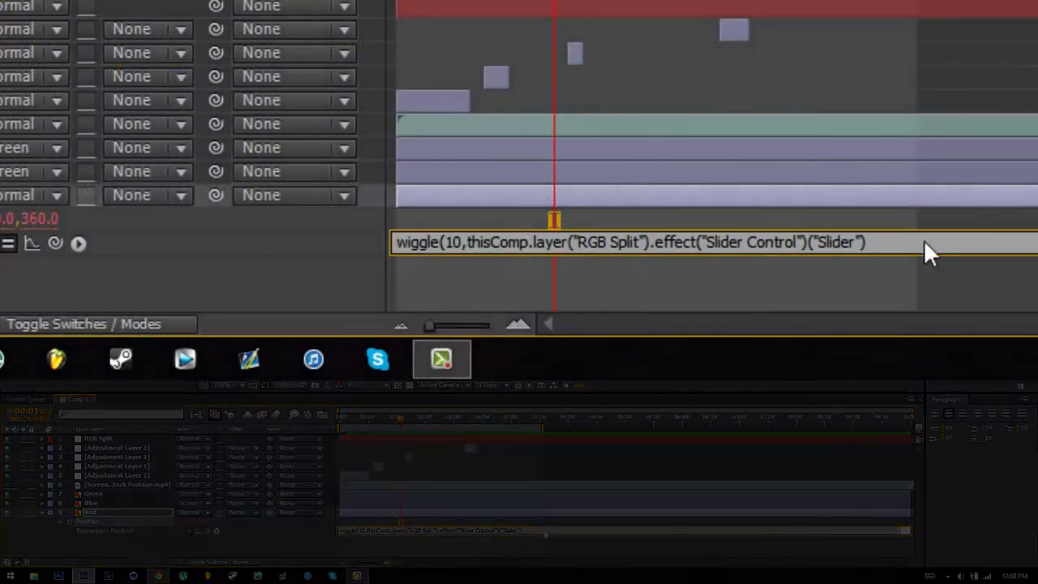
pyautogui.write(')')
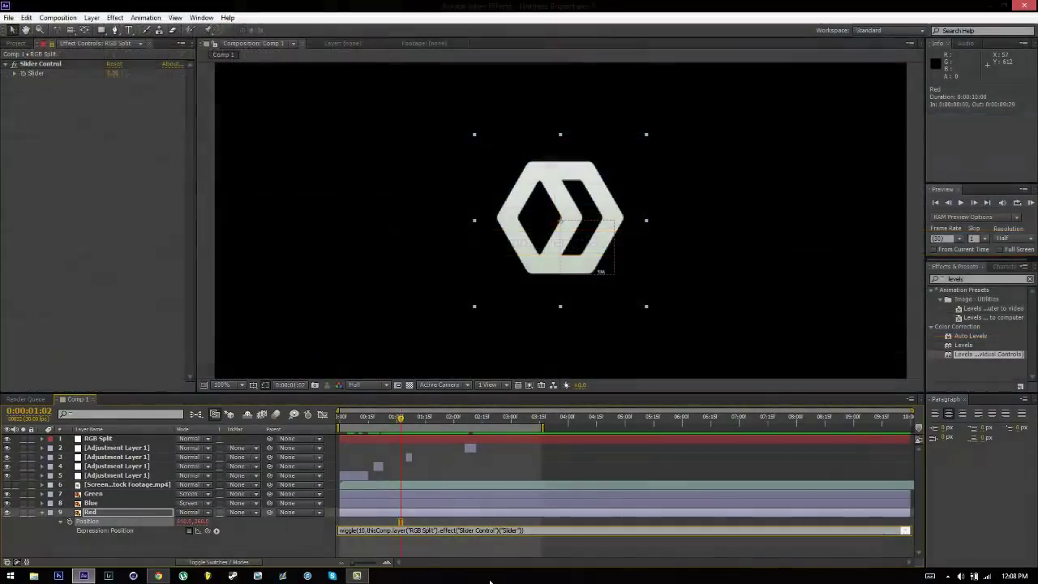
pyautogui.click(489, 554)
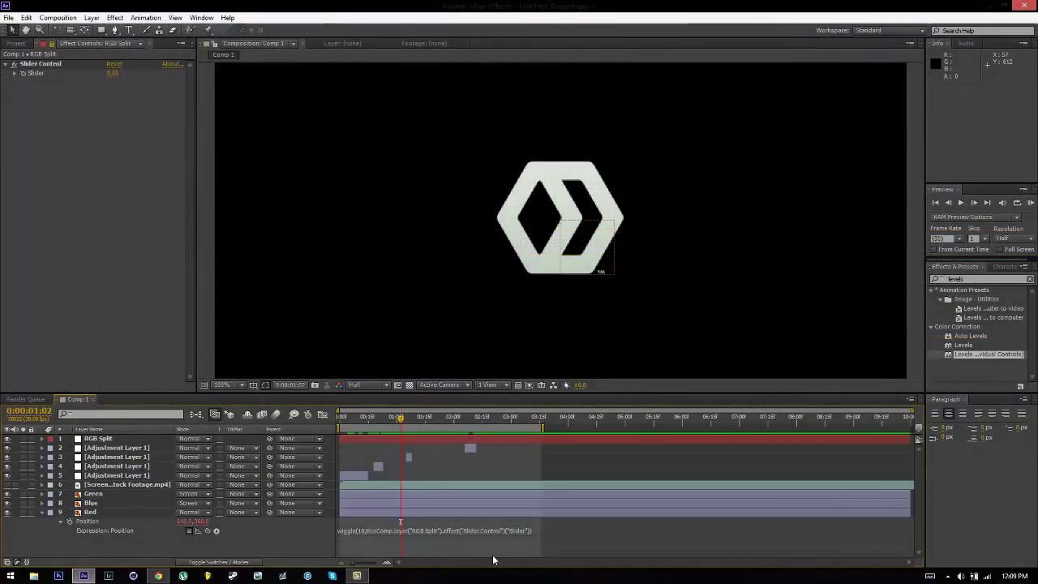
pyautogui.click(41, 511)
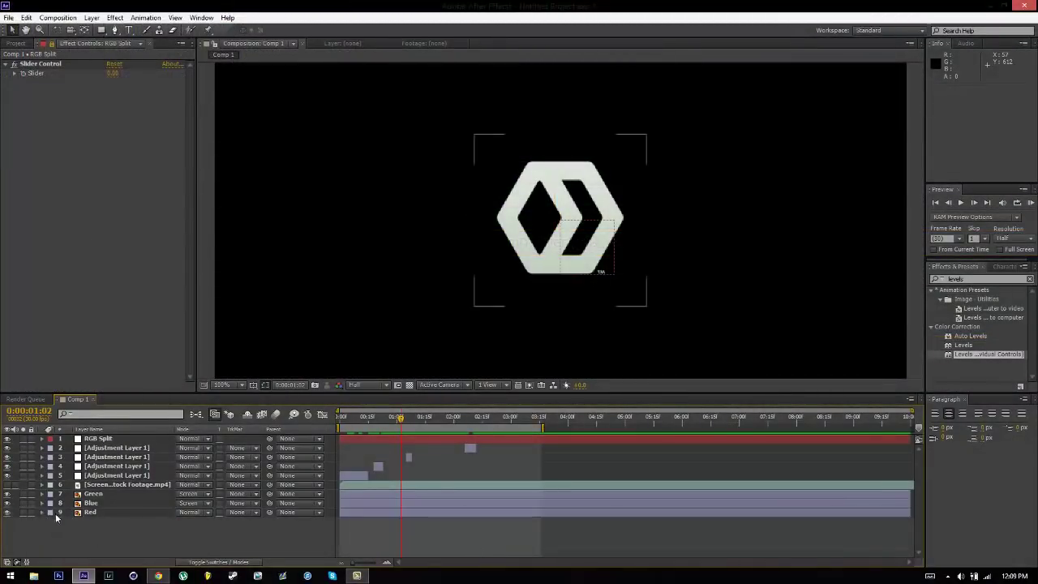
pyautogui.click(98, 514)
pyautogui.hotkey('ctrl', 'shift', 'a')
# Test the RGB Split slider at a value of 20 and preview the colour-split animation
pyautogui.moveTo(382, 428); pyautogui.dragTo(407, 427)
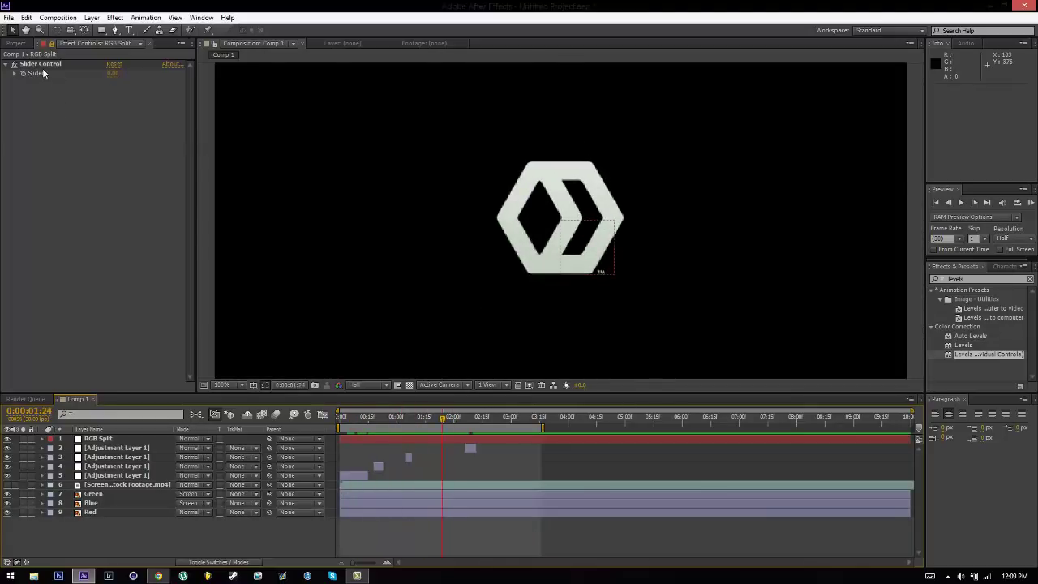
pyautogui.click(116, 73)
pyautogui.write('20')
pyautogui.press('Return')
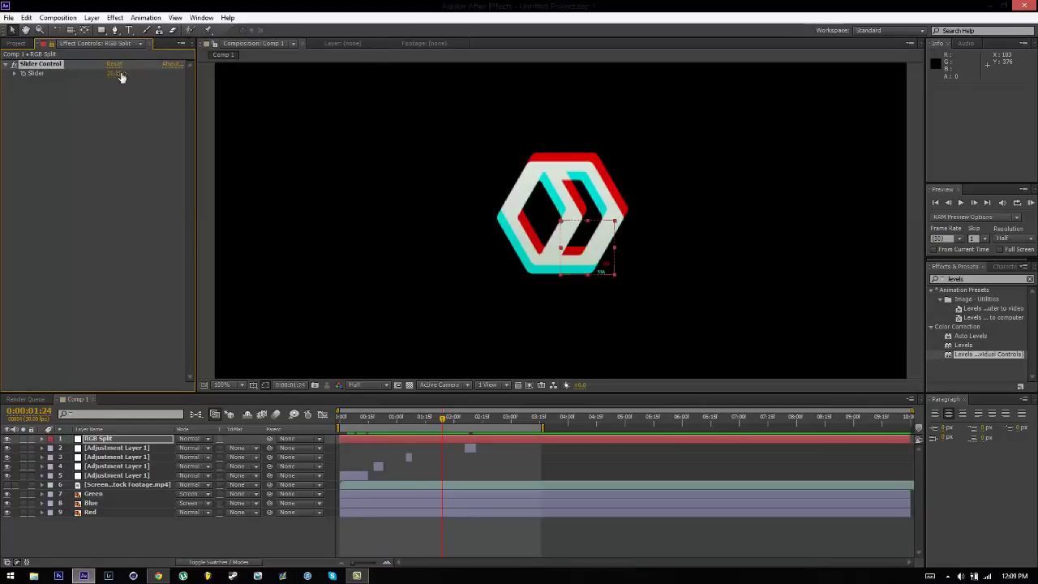
pyautogui.click(376, 424)
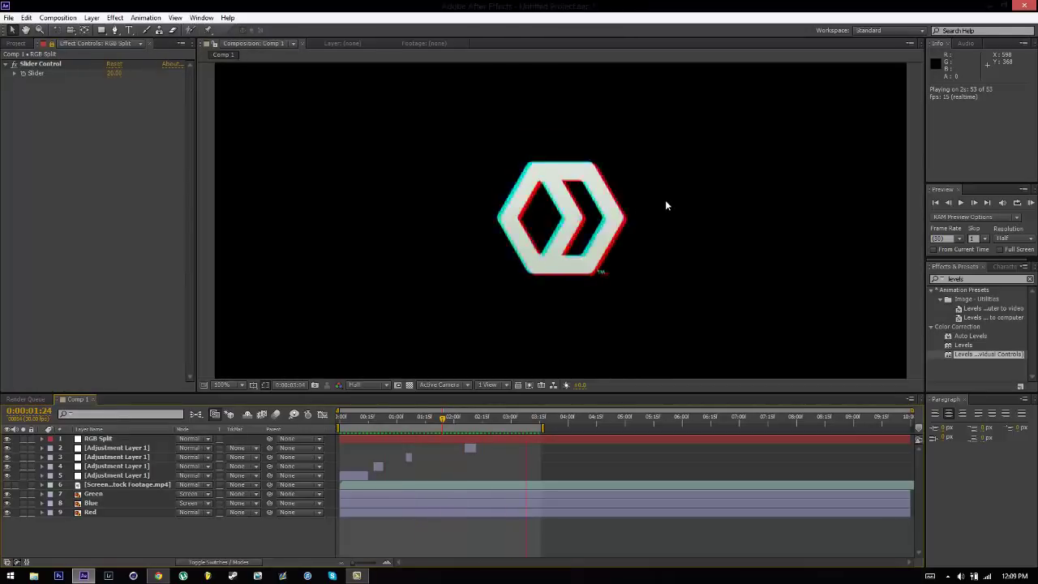
pyautogui.press(',')
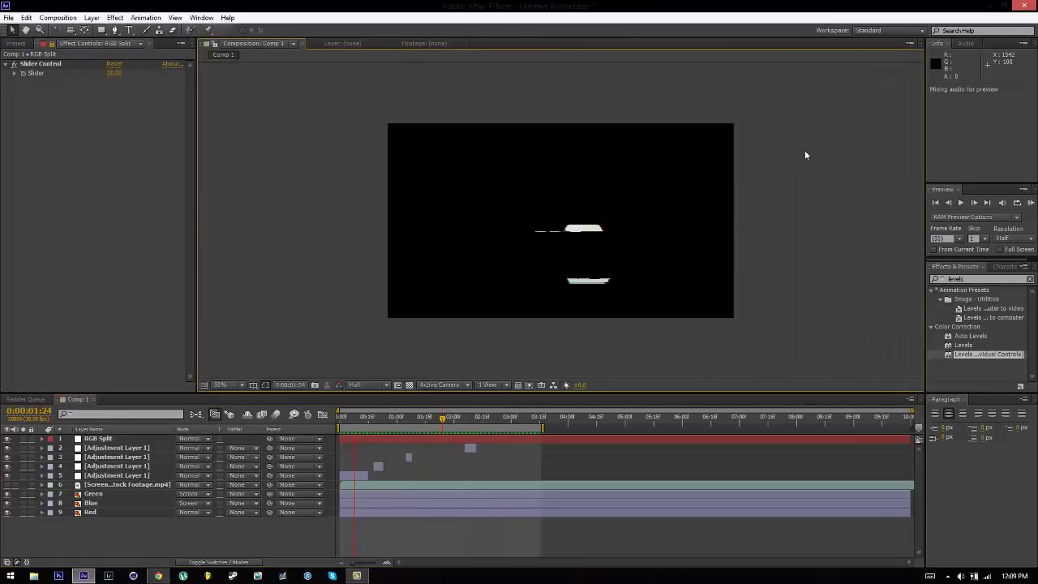
pyautogui.press('.')
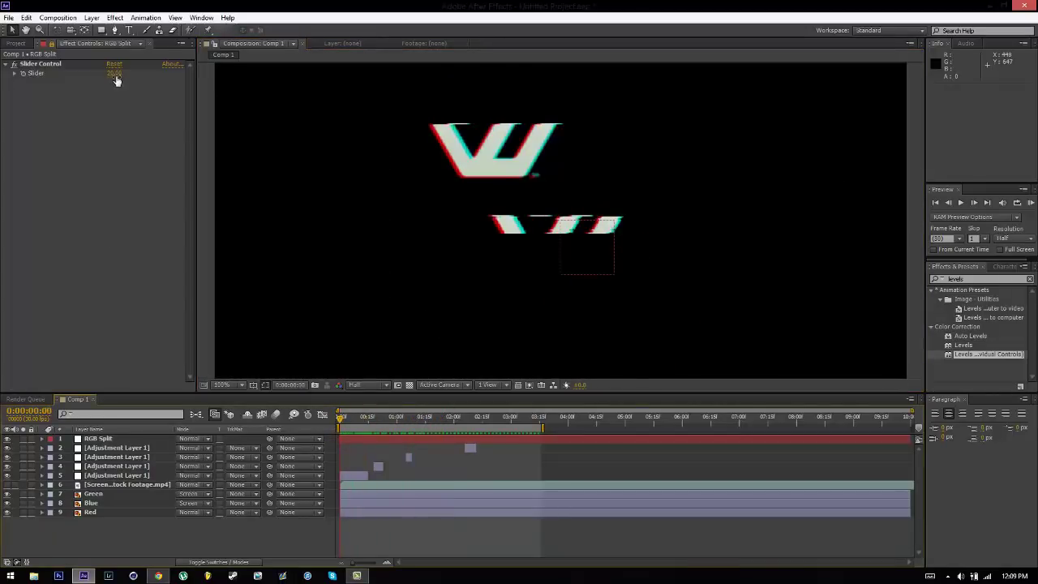
# Keyframe the RGB Split slider at 50 on the first frame and at 0 on 0:00:00:20
pyautogui.click(113, 74)
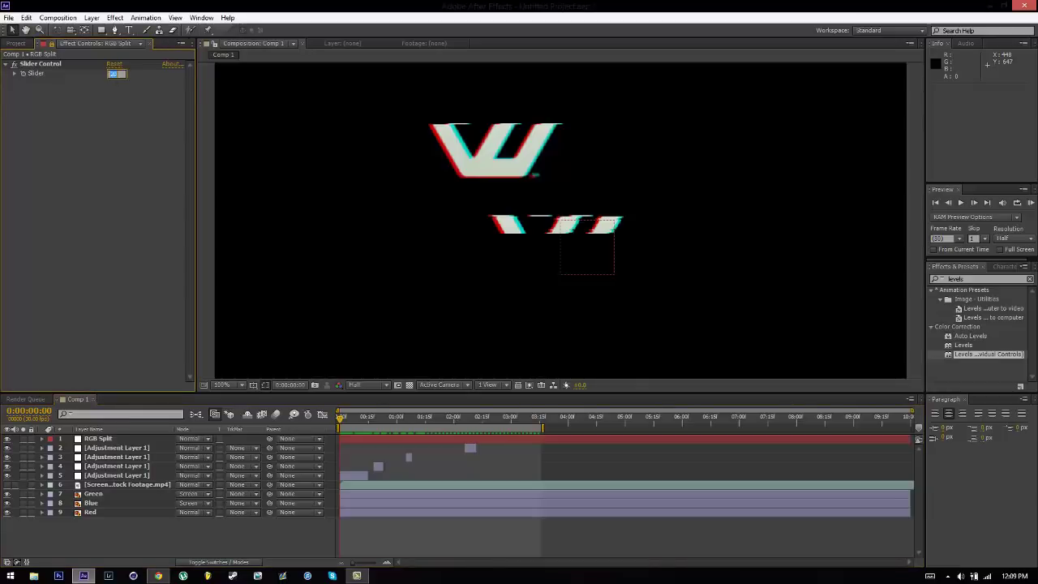
pyautogui.write('50')
pyautogui.press('Return')
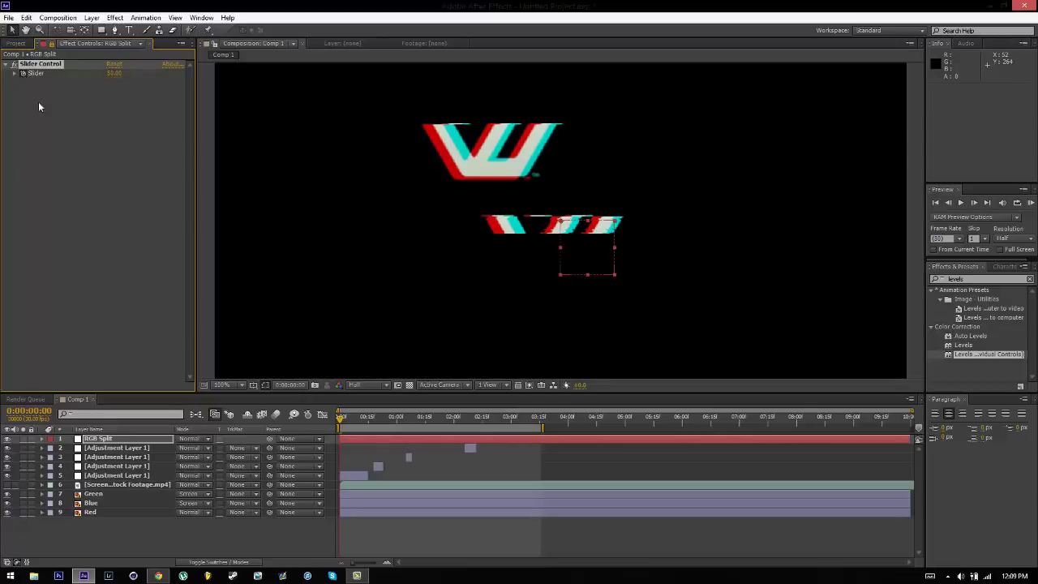
pyautogui.moveTo(347, 417); pyautogui.dragTo(377, 417)
pyautogui.click(118, 75)
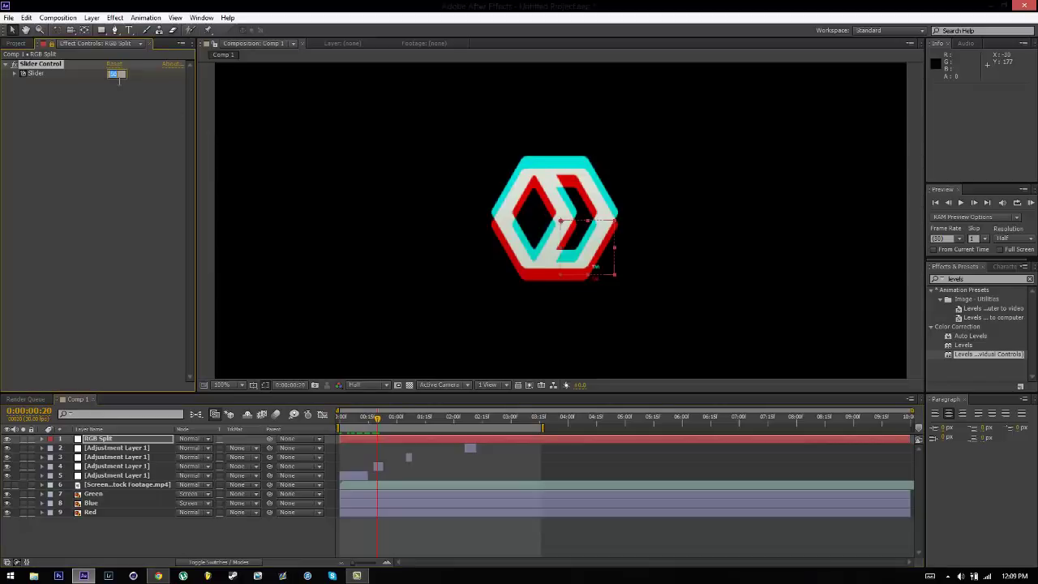
pyautogui.write('0')
pyautogui.press('Return')
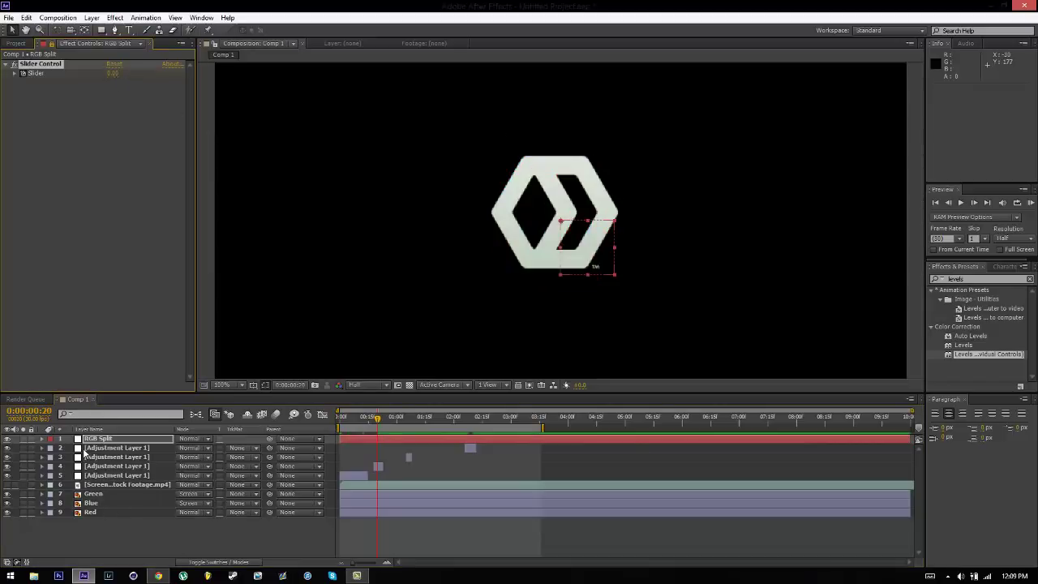
# Reveal the RGB Split layer's keyframes and add a slider keyframe that holds 0 at 0:00:01:18
pyautogui.click(94, 441)
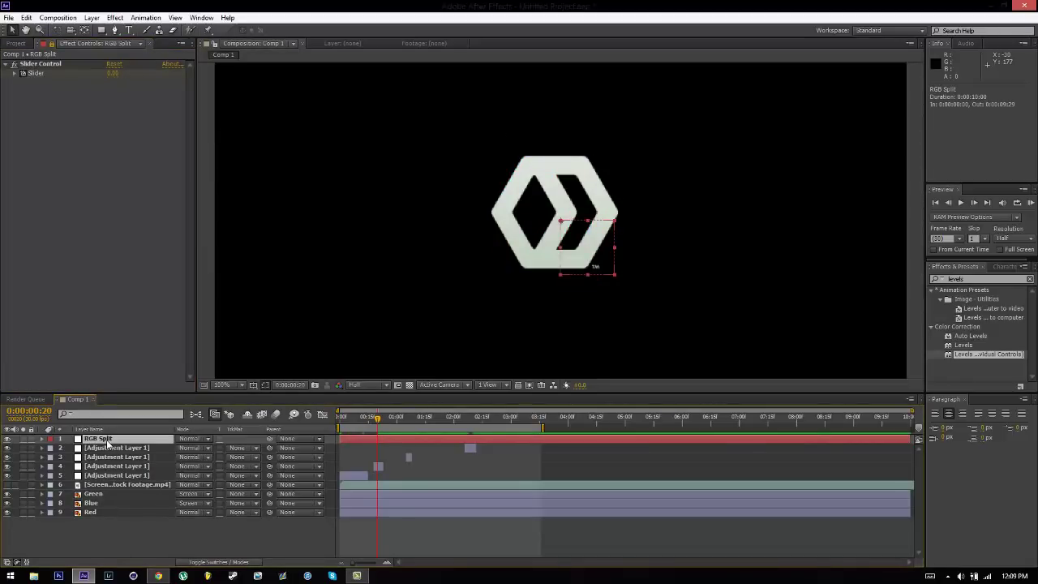
pyautogui.press('u')
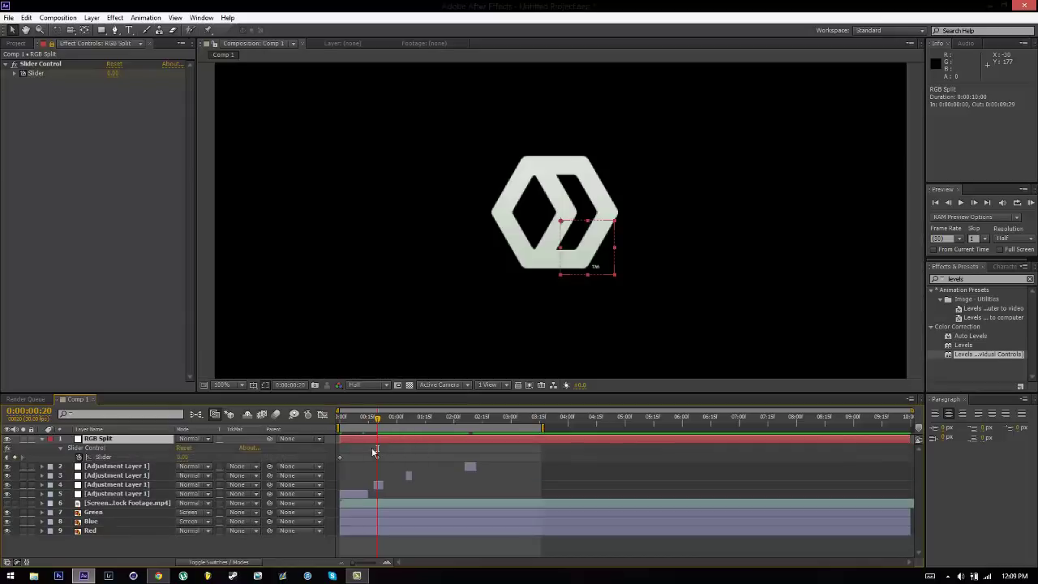
pyautogui.moveTo(379, 421); pyautogui.dragTo(431, 419)
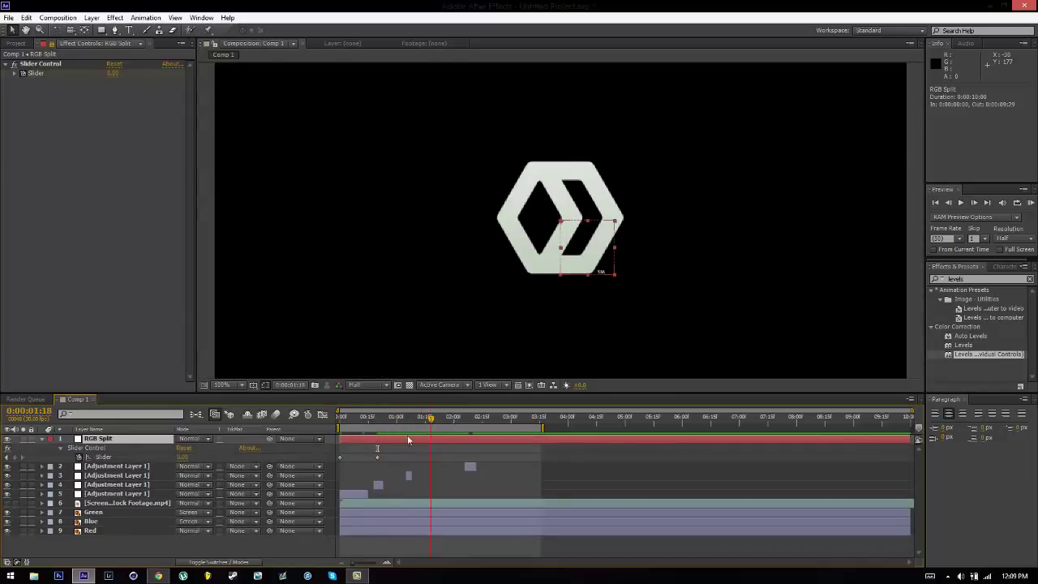
pyautogui.click(13, 457)
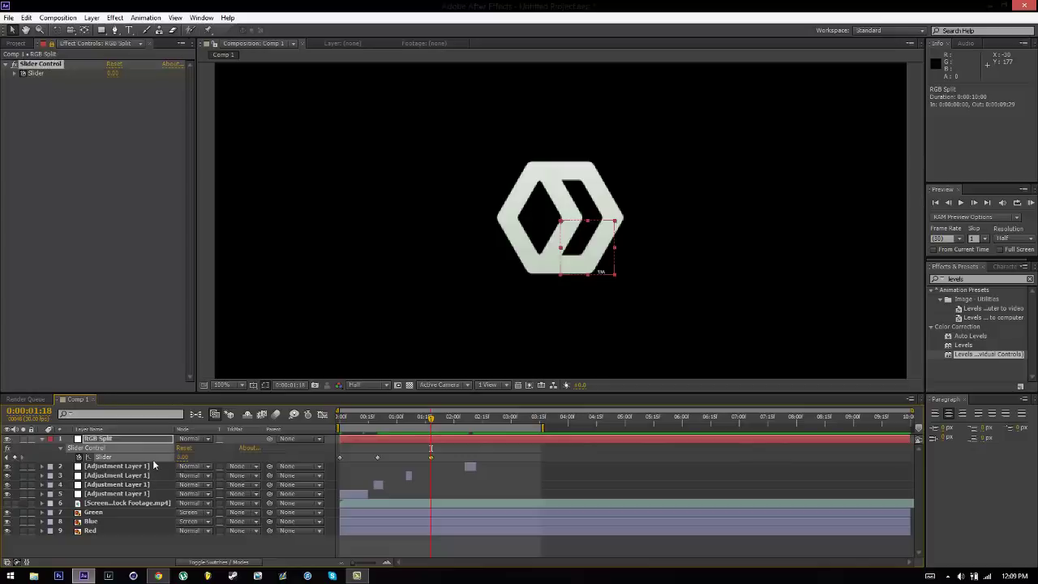
# Add a raised RGB Split slider keyframe at 0:00:01:23 and another at 0:00:02:00 with the value 0
pyautogui.moveTo(436, 421); pyautogui.dragTo(440, 418)
pyautogui.moveTo(192, 458); pyautogui.dragTo(287, 464)
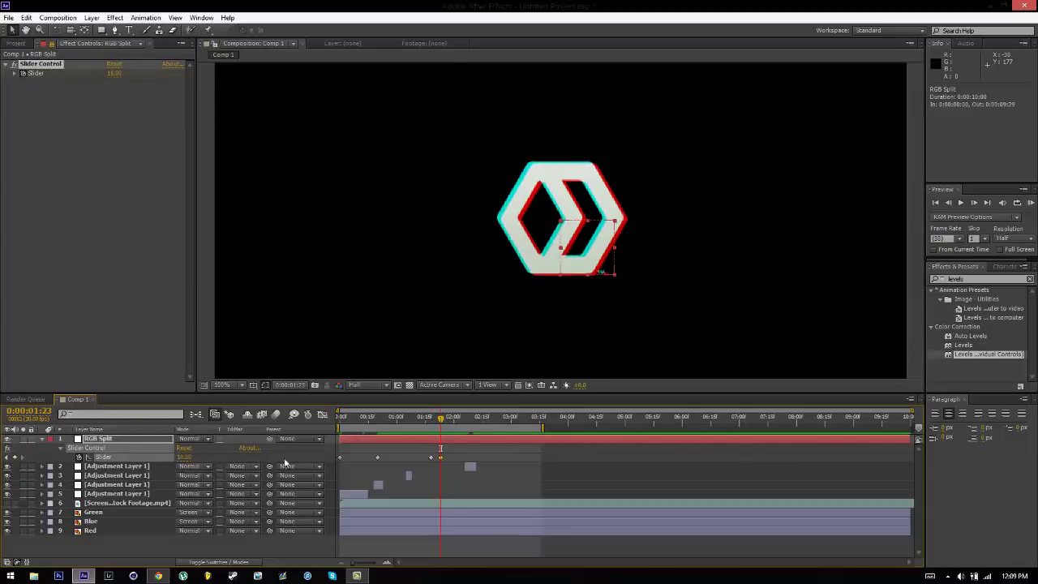
pyautogui.click(444, 420)
pyautogui.moveTo(446, 421); pyautogui.dragTo(454, 421)
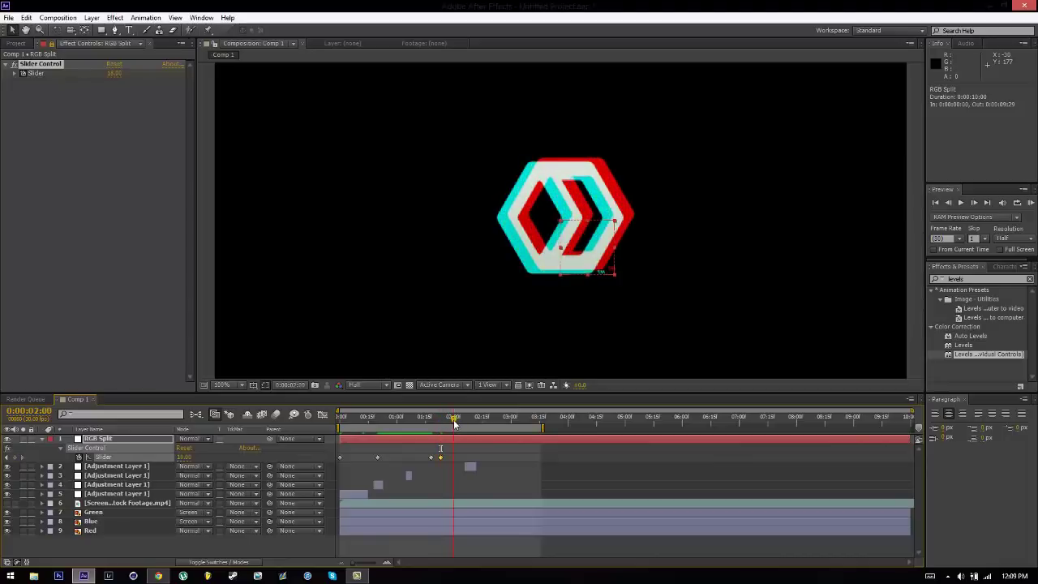
pyautogui.click(188, 457)
pyautogui.write('0')
pyautogui.press('Return')
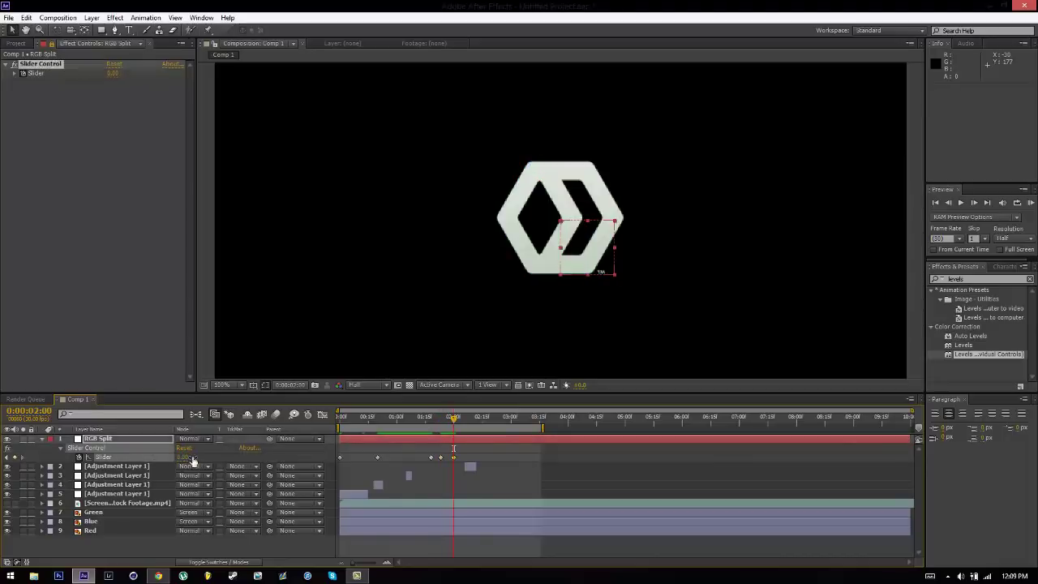
# Apply Bezier temporal interpolation to all RGB Split slider keyframes and collapse the layer's properties
pyautogui.moveTo(395, 454); pyautogui.dragTo(335, 460)
pyautogui.rightClick(340, 456)
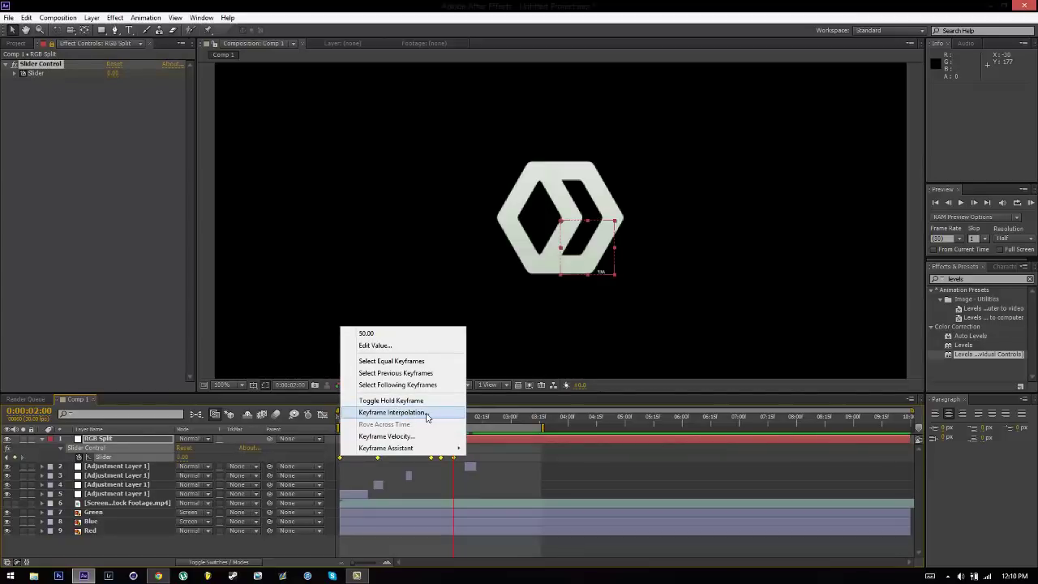
pyautogui.click(427, 413)
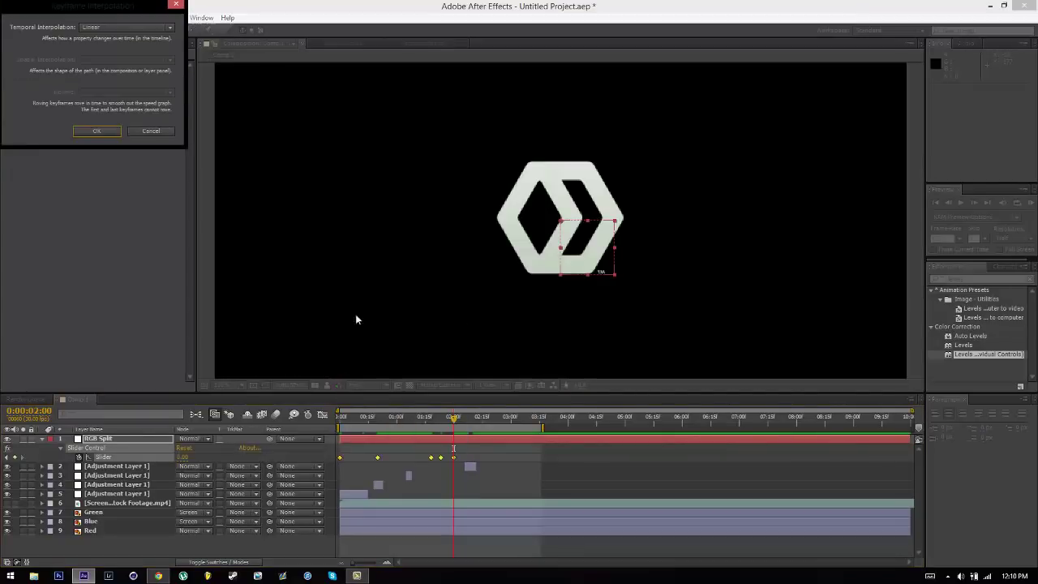
pyautogui.click(103, 29)
pyautogui.click(113, 69)
pyautogui.click(97, 131)
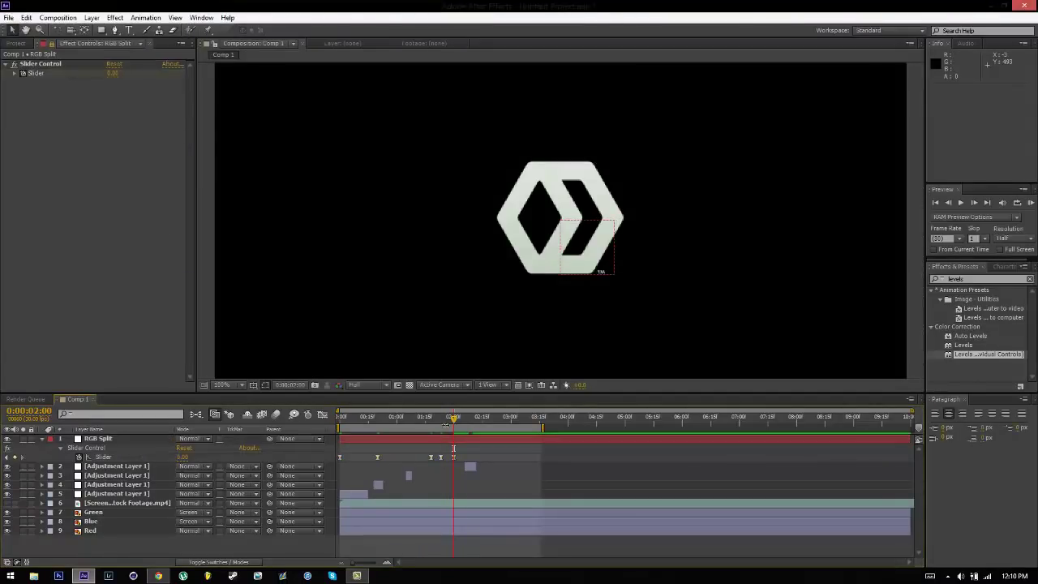
pyautogui.moveTo(430, 420); pyautogui.dragTo(362, 464)
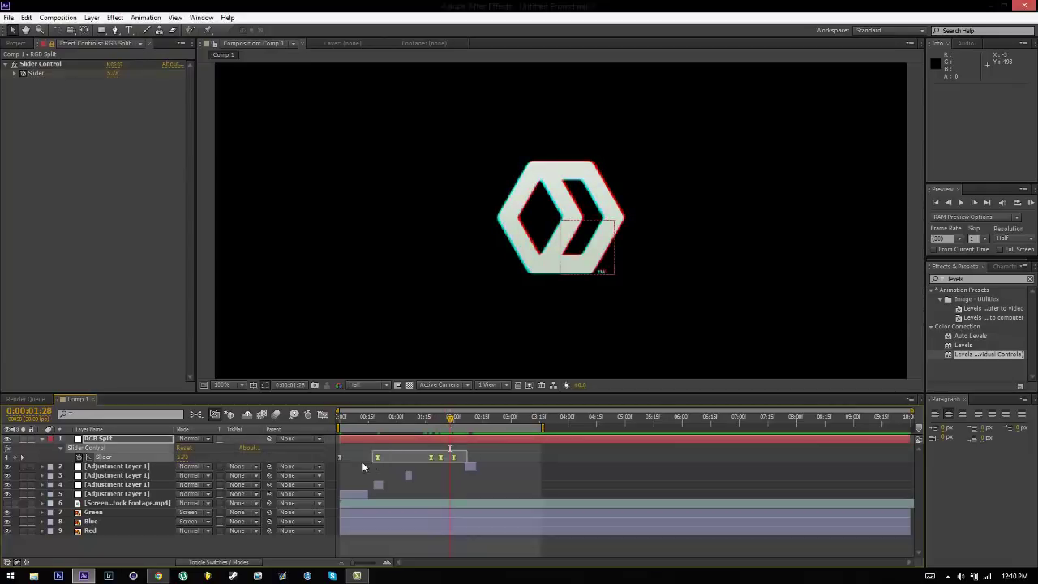
pyautogui.click(337, 460)
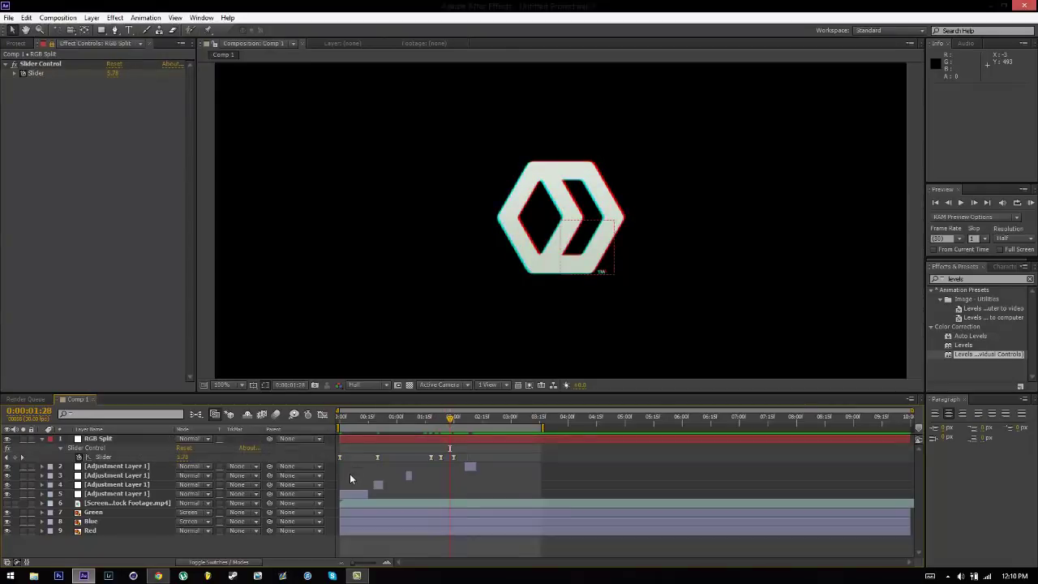
pyautogui.click(43, 439)
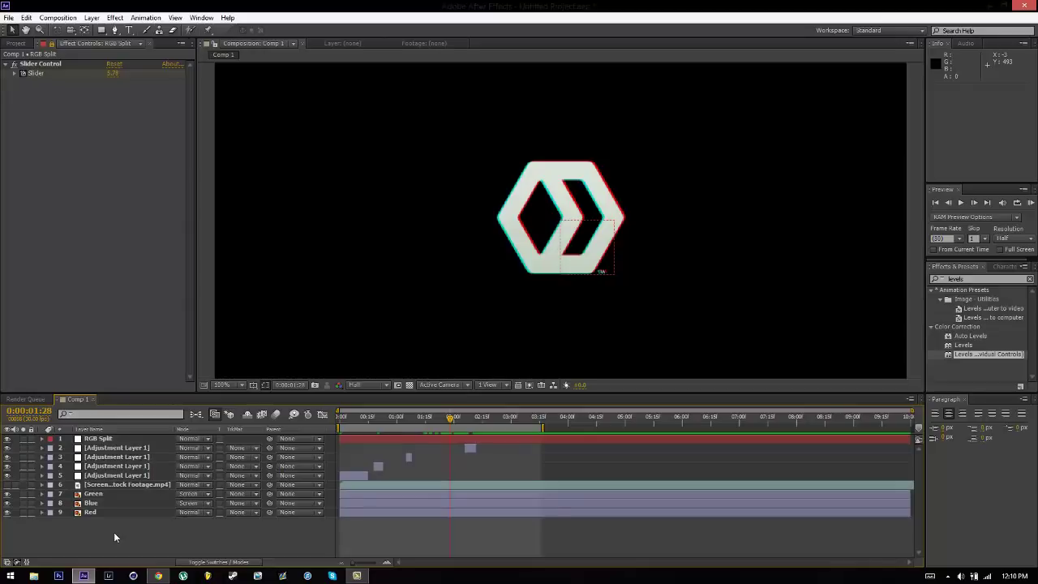
# Preview the whole RGB split animation on the logo
pyautogui.press('space')
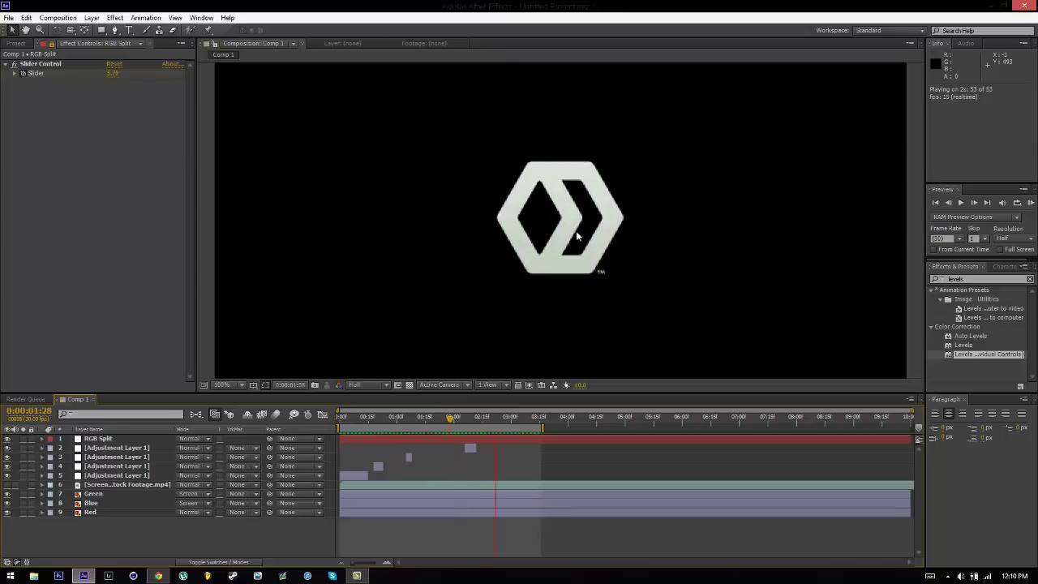
pyautogui.scroll(-2, 725, 202)
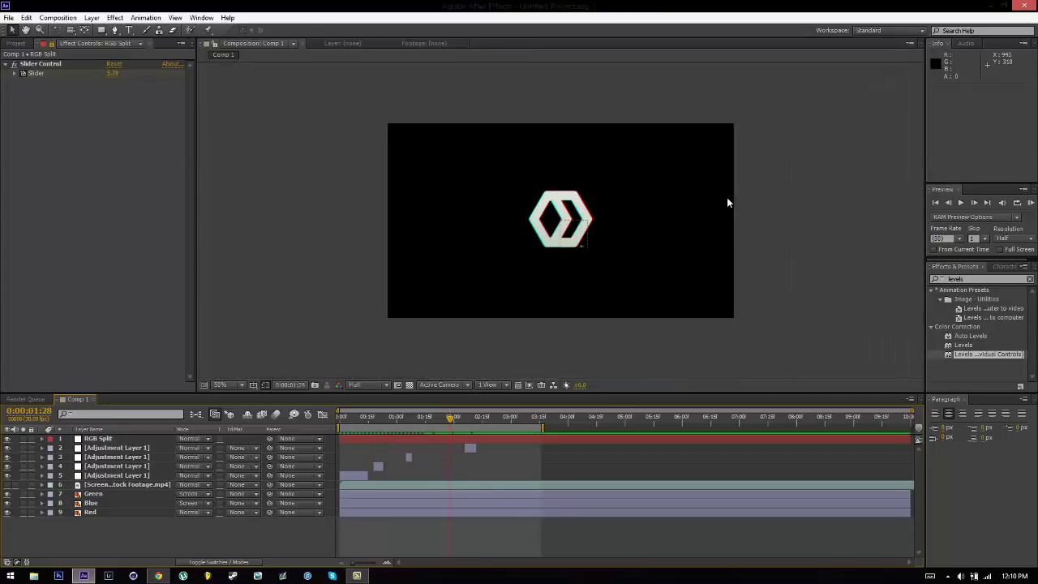
pyautogui.click(1030, 202)
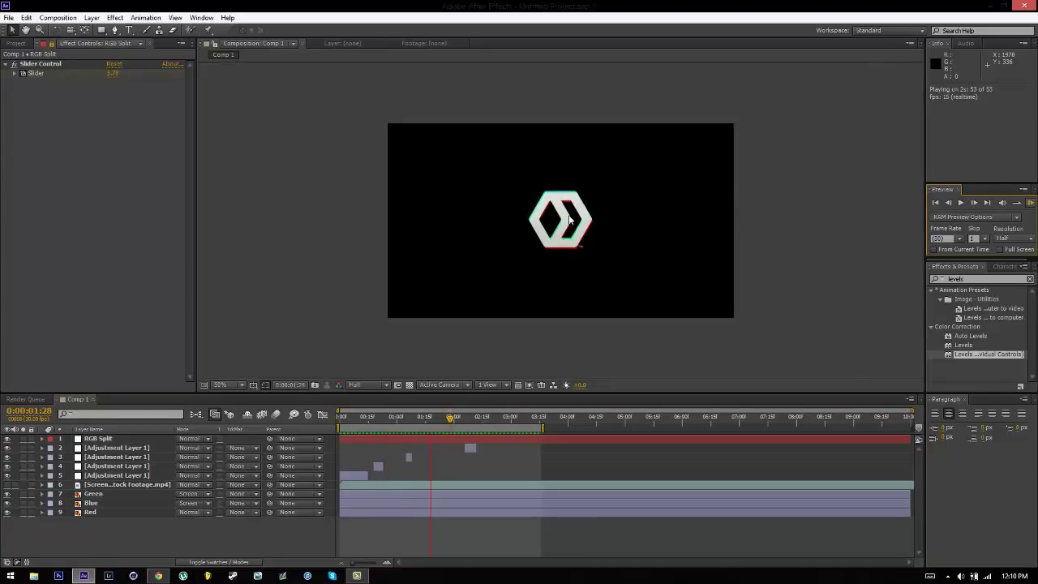
pyautogui.scroll(2, 777, 192)
# Add a new adjustment layer at the top of the stack and name it Glitch, with the current time at 0:00:00:16
pyautogui.moveTo(396, 429); pyautogui.dragTo(370, 438)
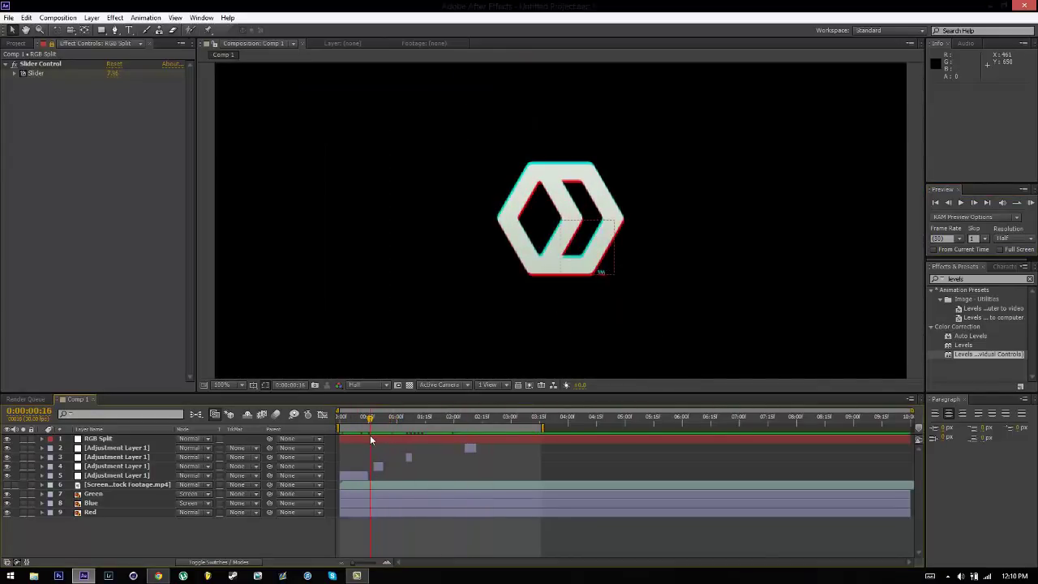
pyautogui.click(92, 17)
pyautogui.moveTo(97, 33)
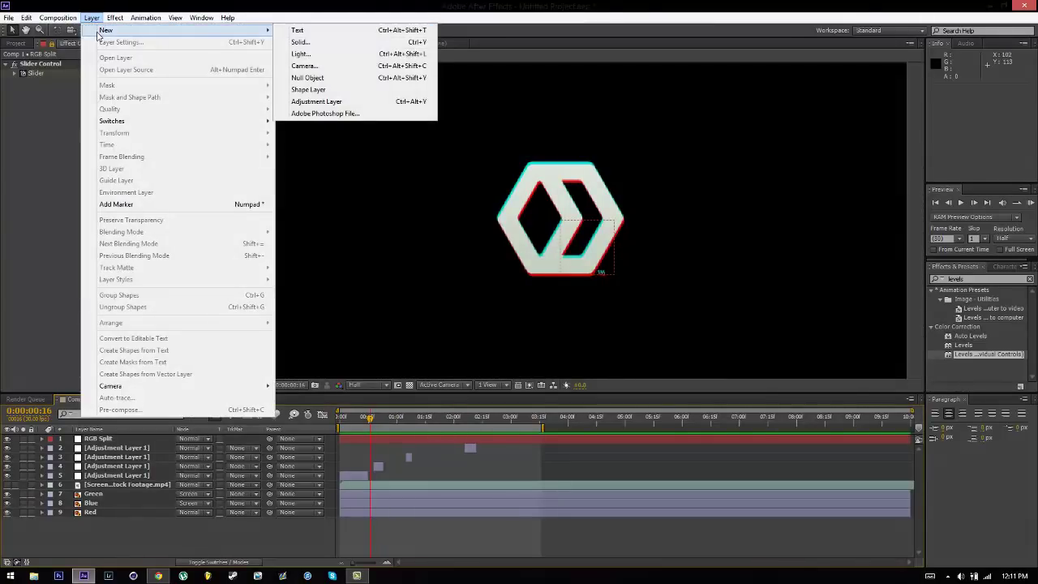
pyautogui.click(316, 101)
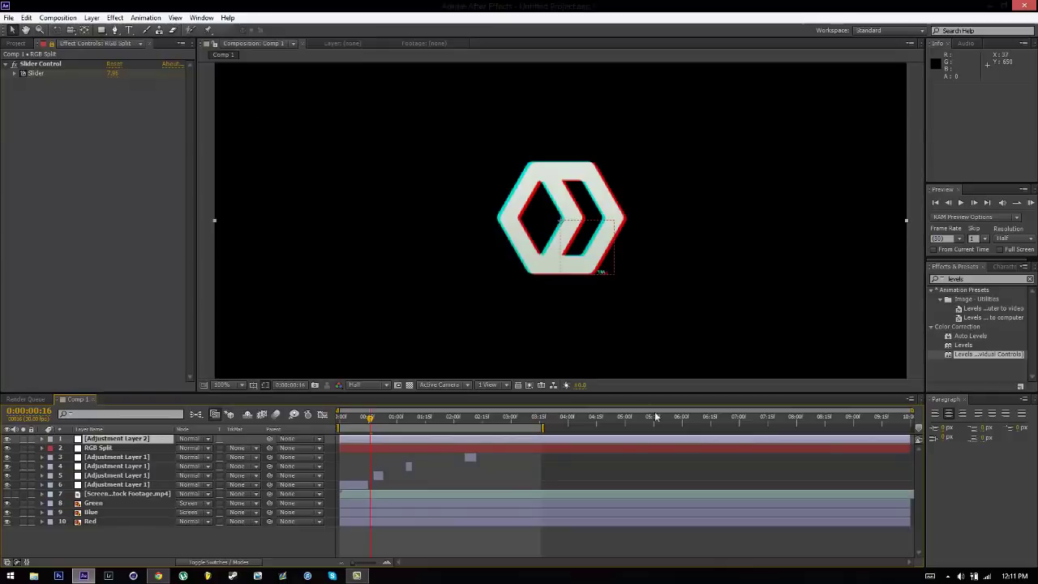
pyautogui.press('Return')
pyautogui.write('Glitch')
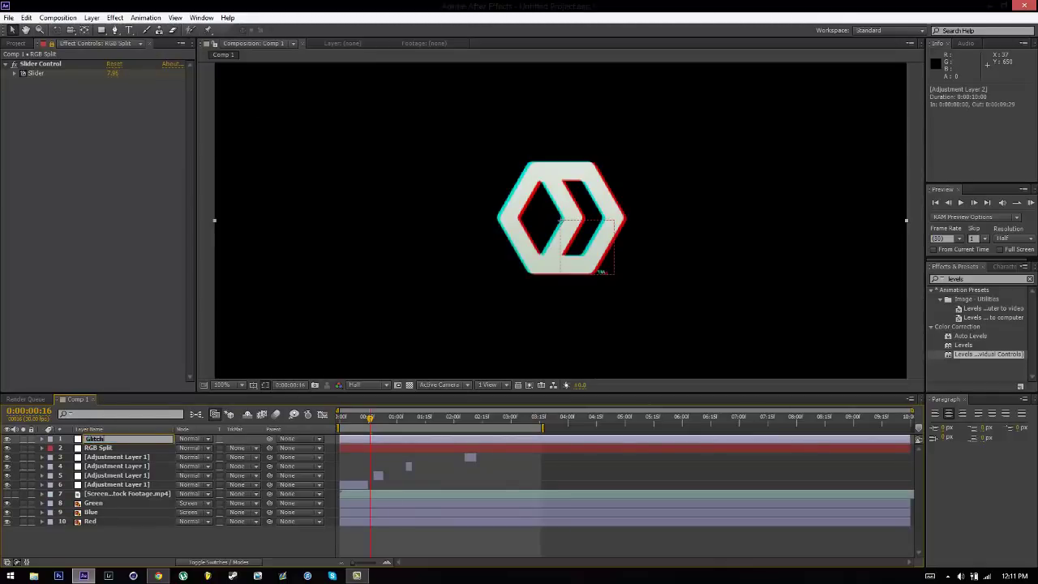
pyautogui.press('Return')
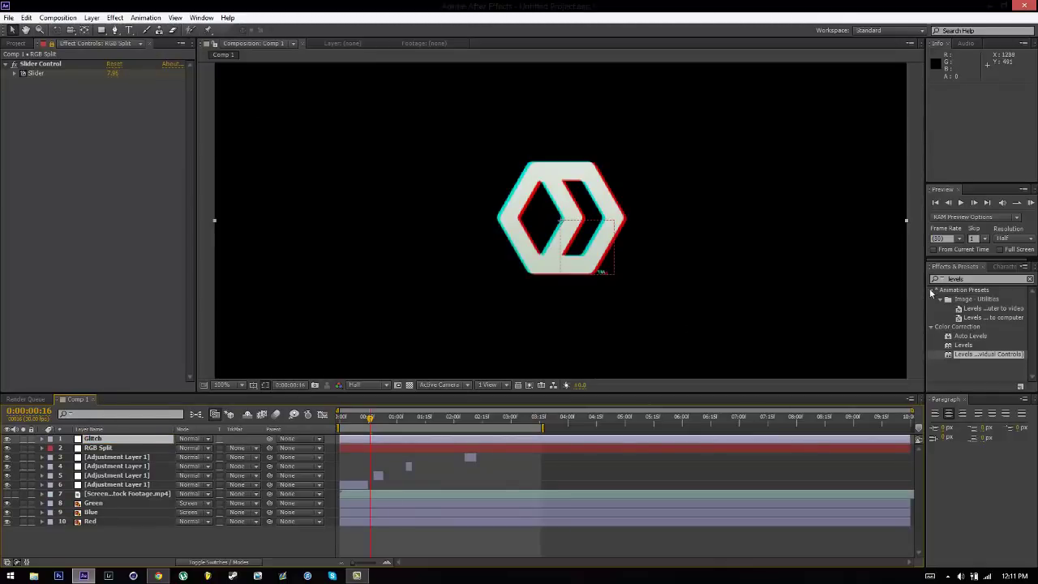
# Search the effect presets for tv and apply Bad TV 3 - weak to the Glitch layer
pyautogui.click(968, 280)
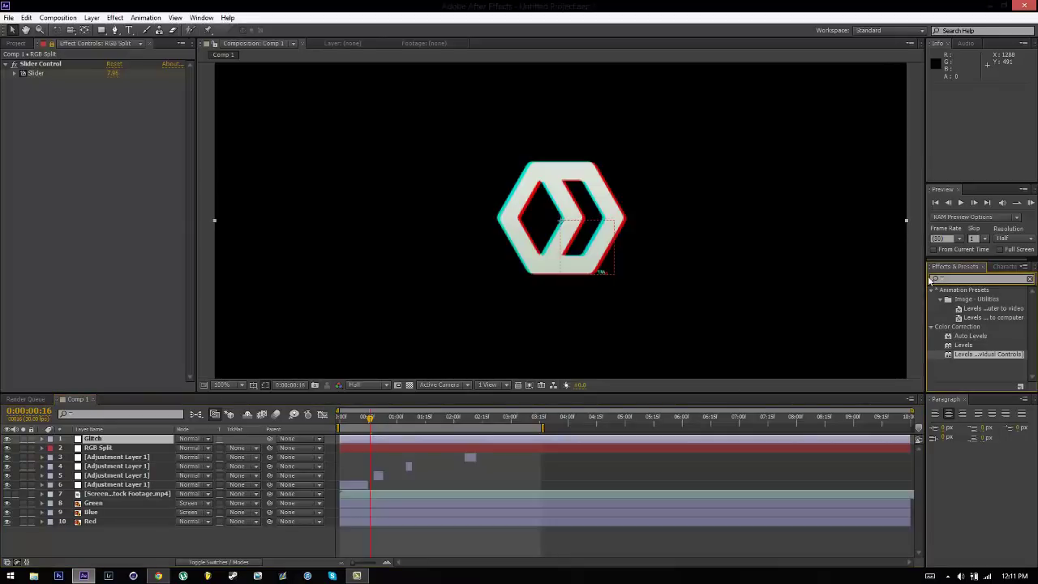
pyautogui.press('BackSpace')
pyautogui.click(933, 279)
pyautogui.click(935, 231)
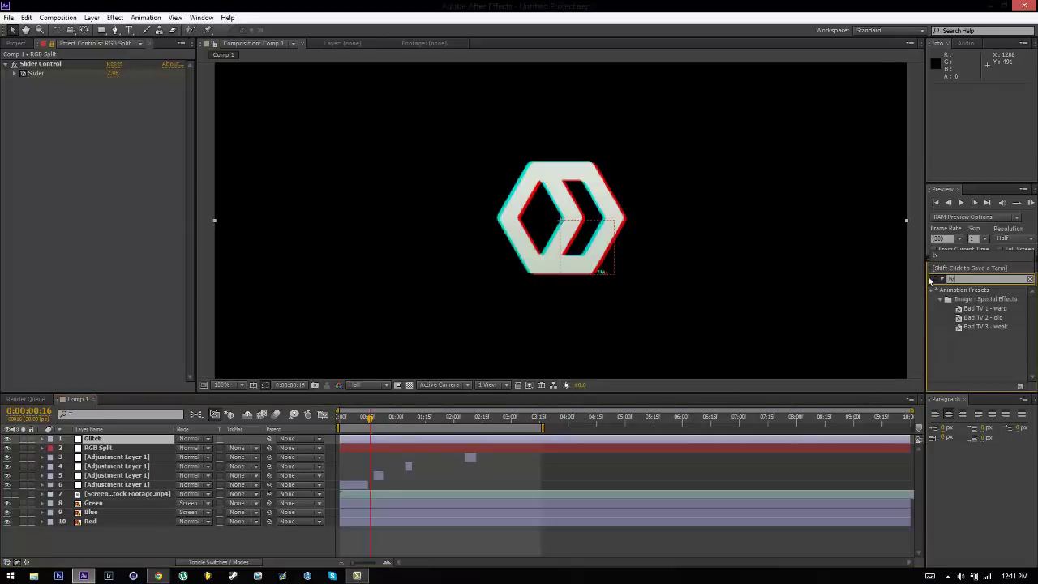
pyautogui.click(987, 354)
pyautogui.moveTo(988, 354); pyautogui.dragTo(984, 309)
pyautogui.click(988, 337)
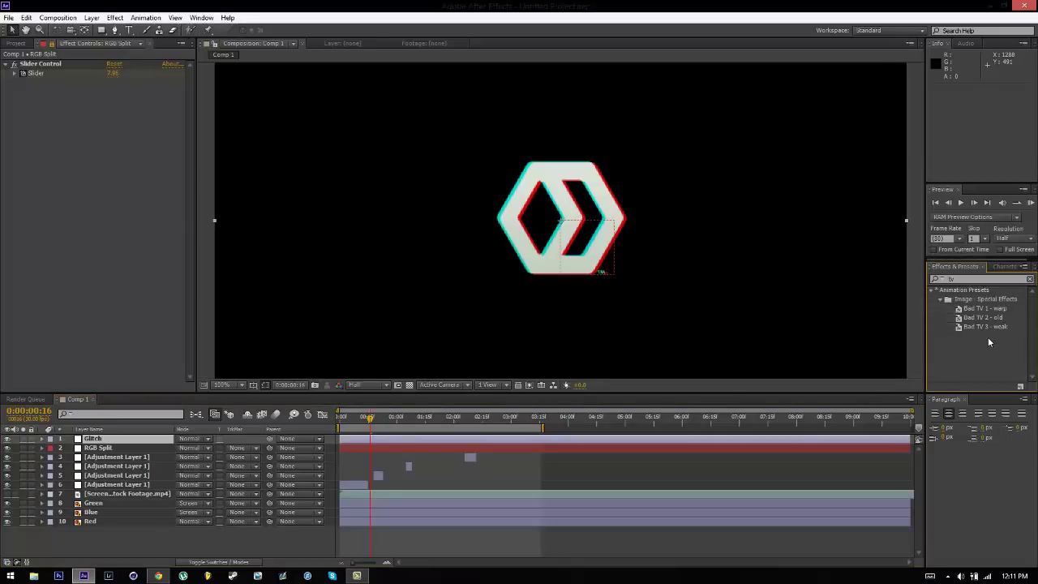
pyautogui.click(984, 327)
pyautogui.moveTo(992, 326); pyautogui.dragTo(139, 440)
pyautogui.scroll(-2, 546, 213)
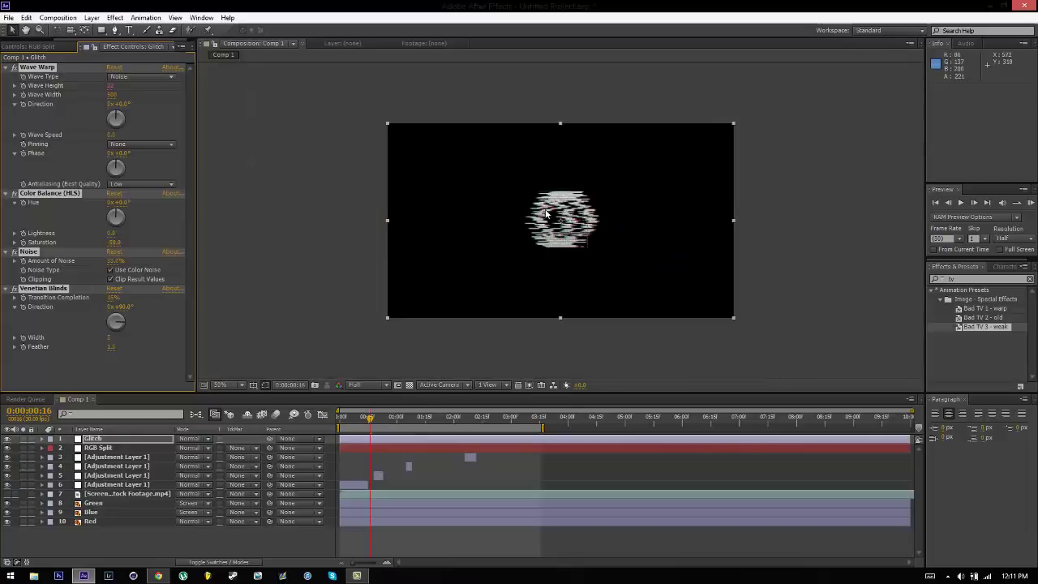
pyautogui.scroll(2, 526, 250)
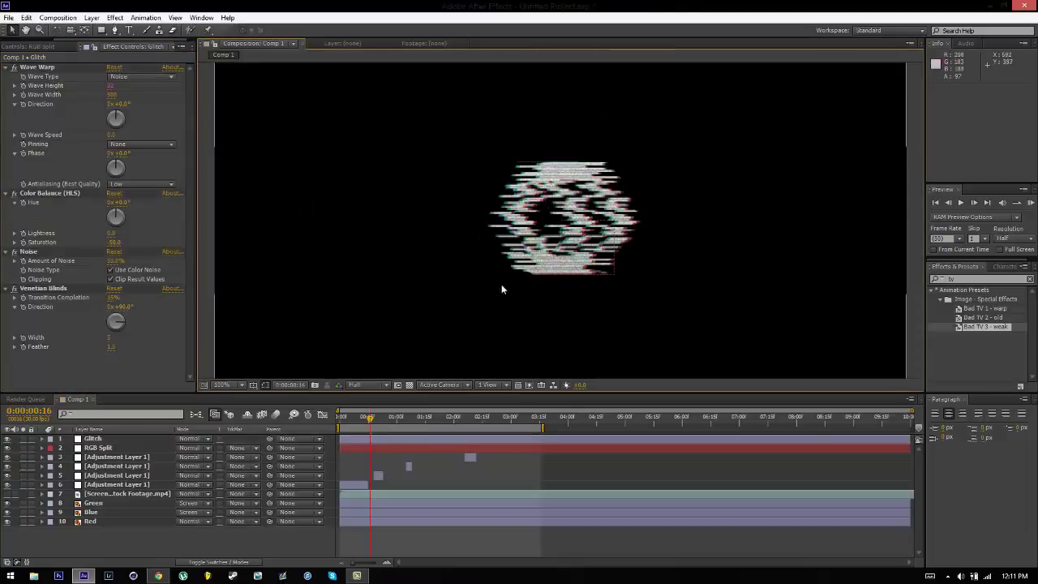
# Draw a narrow triangular mask on the Glitch layer with the Pen tool, running from beyond the left frame edge across the logo's middle
pyautogui.click(94, 440)
pyautogui.click(114, 30)
pyautogui.scroll(-2, 445, 183)
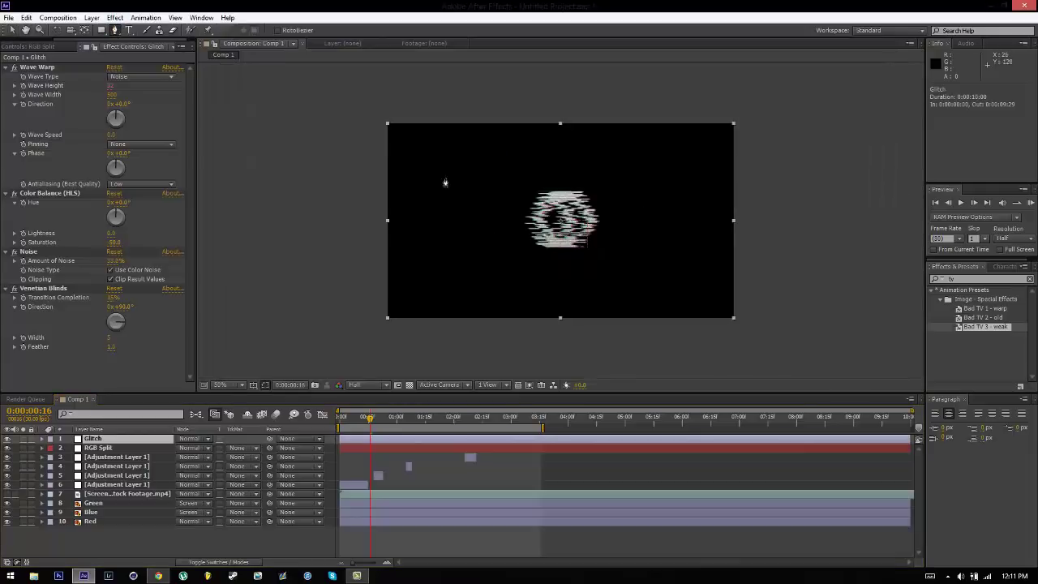
pyautogui.click(360, 198)
pyautogui.click(601, 221)
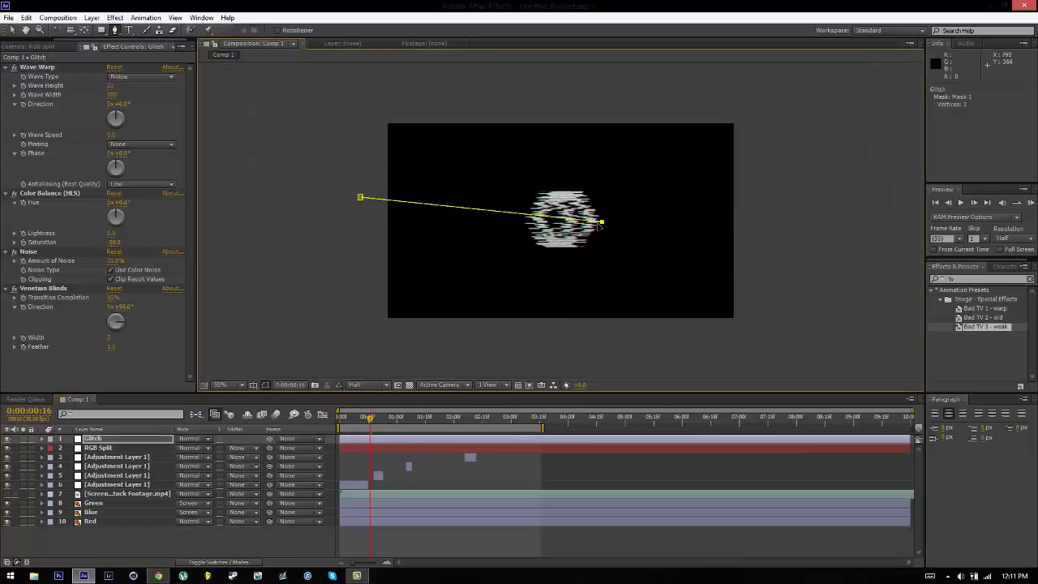
pyautogui.click(362, 235)
pyautogui.click(360, 197)
pyautogui.press('.')
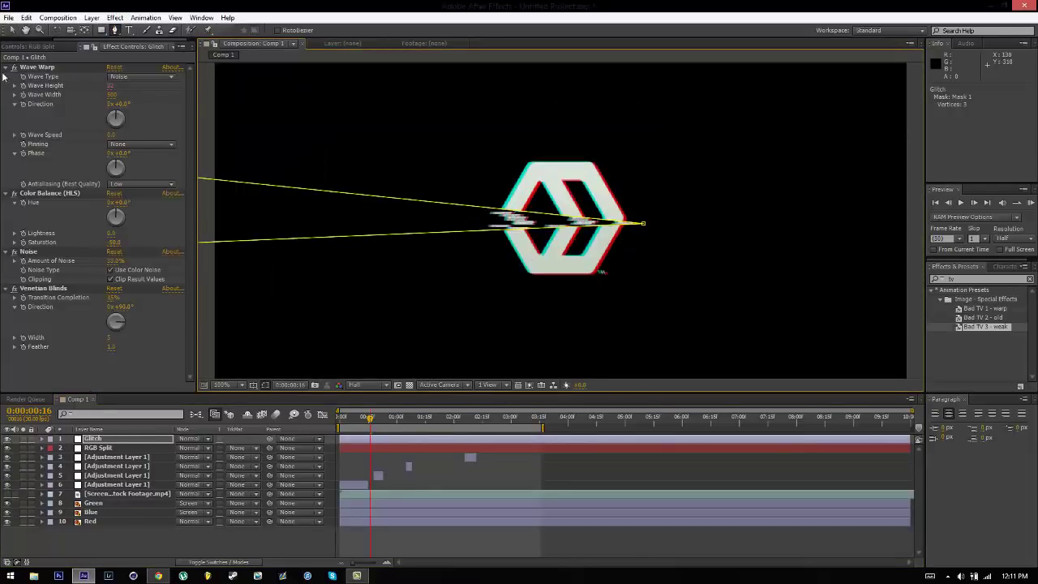
# Reshape the Glitch mask by raising its right point and lowering its lower-left point, widening the distorted band across the logo's upper half
pyautogui.click(12, 30)
pyautogui.moveTo(643, 223); pyautogui.dragTo(690, 181)
pyautogui.press(',')
pyautogui.moveTo(360, 233); pyautogui.dragTo(370, 265)
pyautogui.click(340, 297)
pyautogui.press('.')
pyautogui.press(',')
pyautogui.click(874, 152)
pyautogui.press('.')
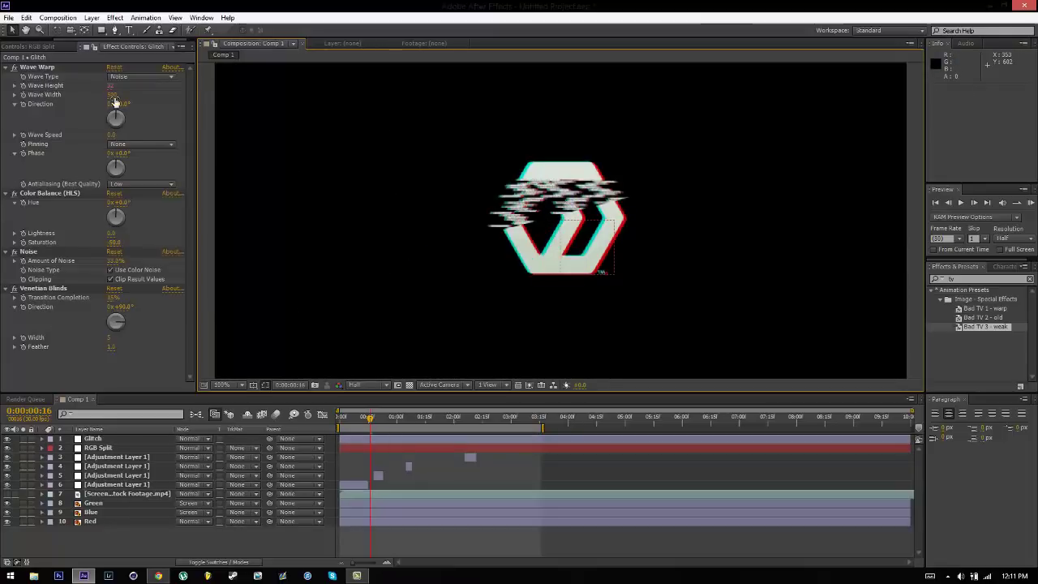
# Adjust the Glitch layer's Wave Warp width and set its Amount of Noise to 10%
pyautogui.click(36, 67)
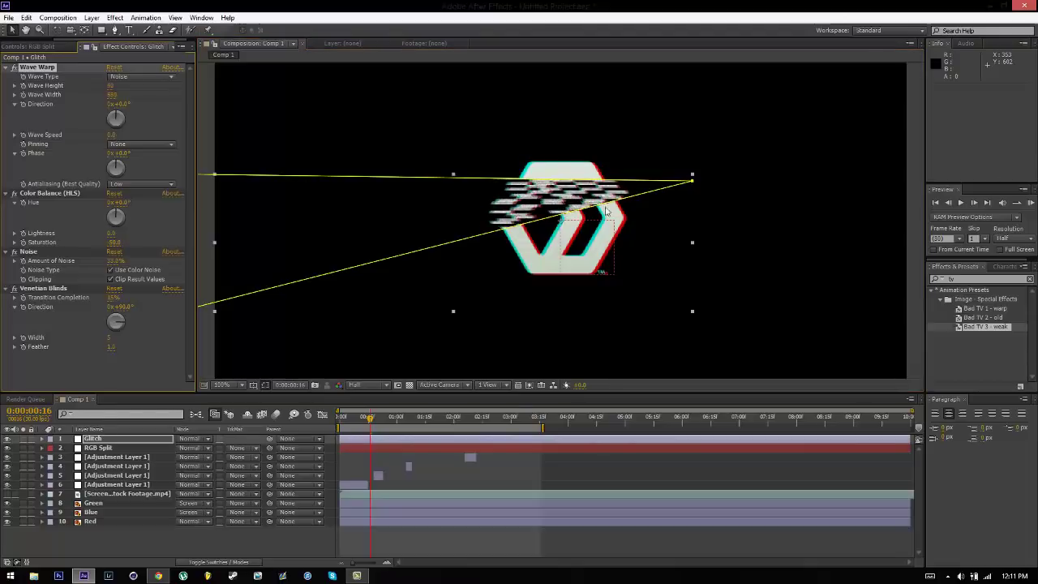
pyautogui.click(28, 252)
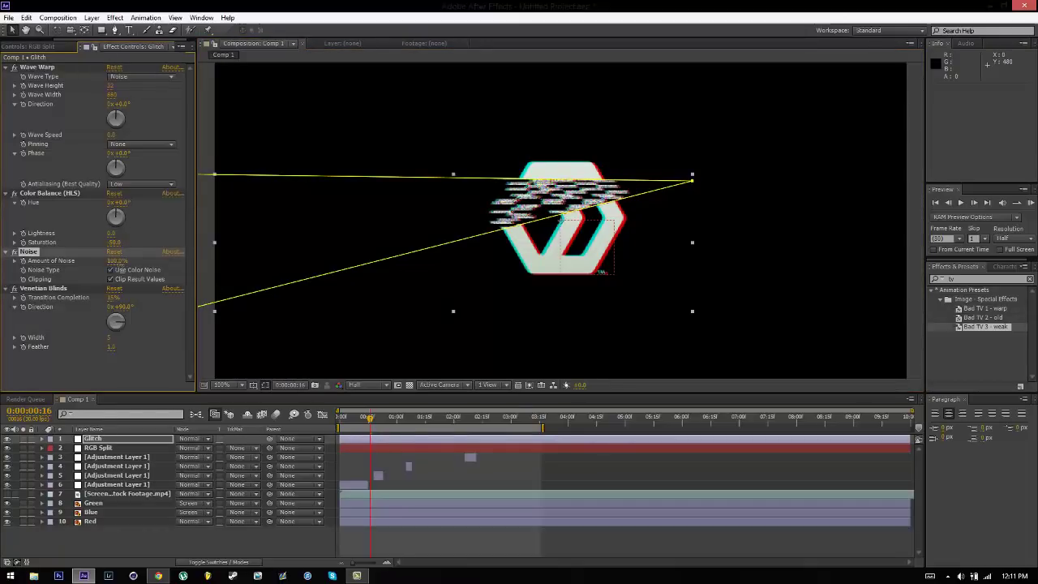
pyautogui.click(118, 262)
pyautogui.write('10')
pyautogui.press('Return')
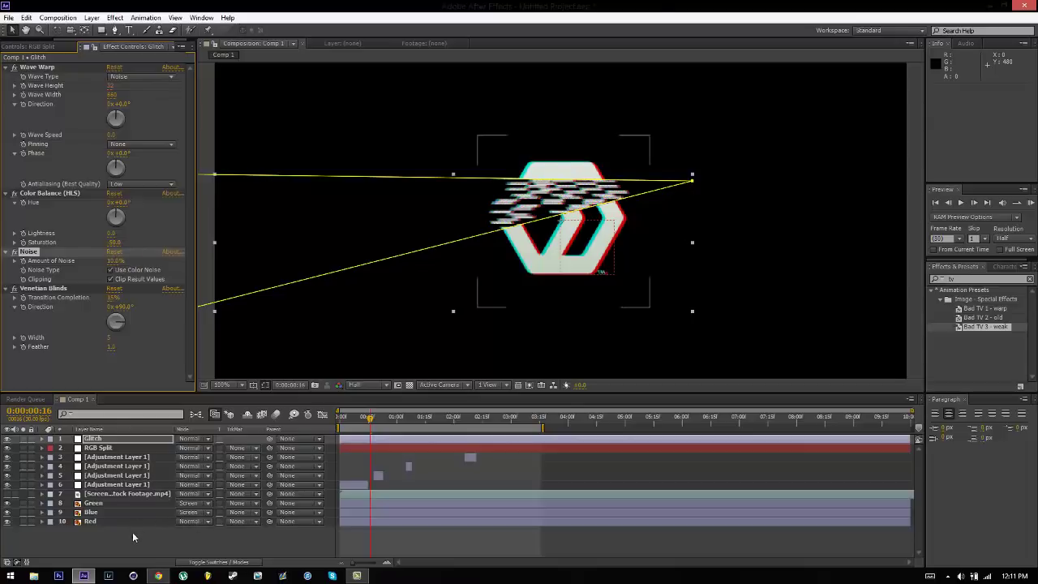
pyautogui.click(132, 532)
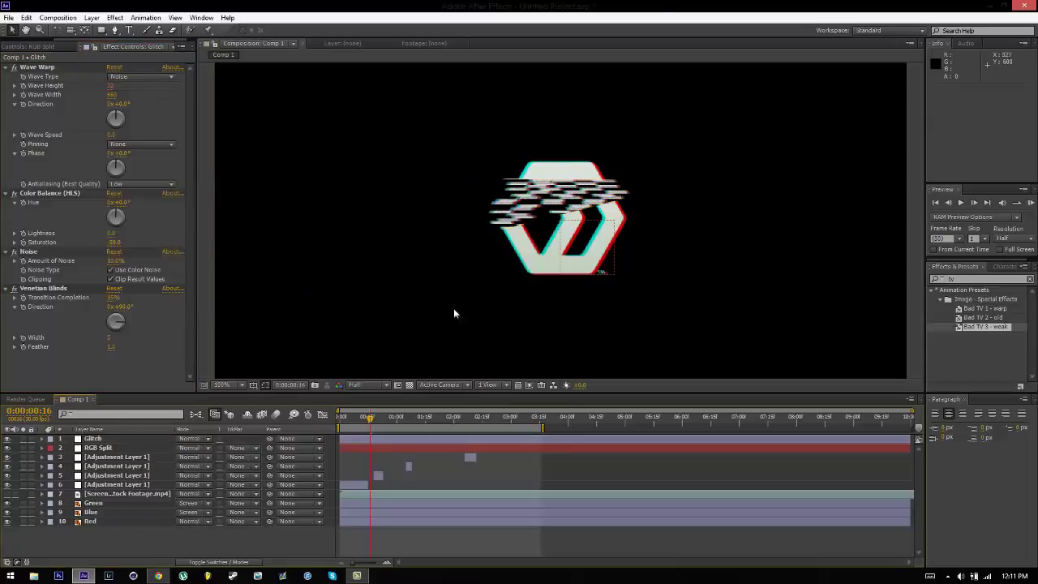
# Trim the Glitch layer's end so that it lasts only three frames
pyautogui.click(96, 443)
pyautogui.moveTo(912, 438); pyautogui.dragTo(332, 446)
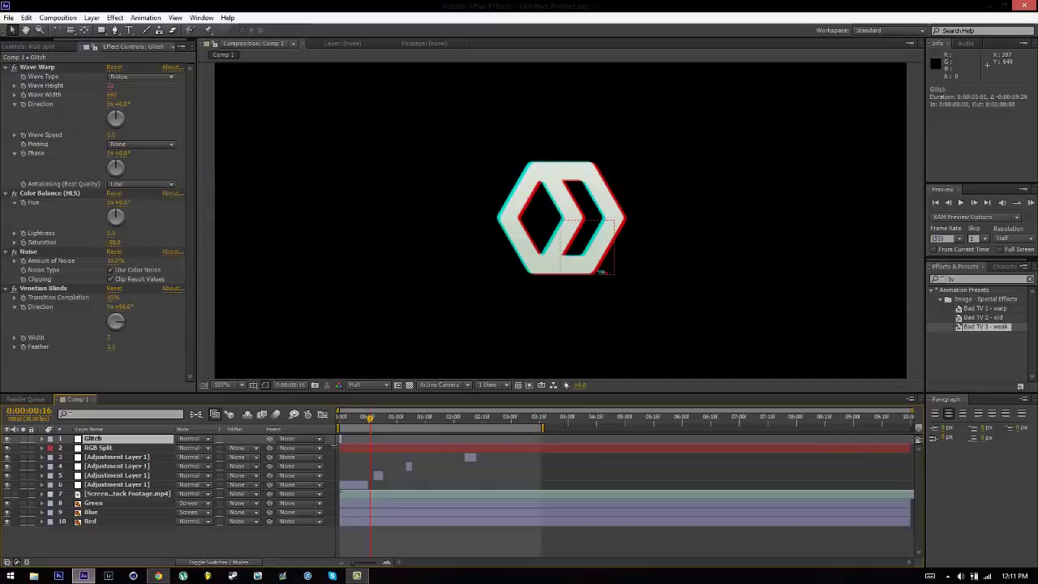
pyautogui.doubleClick(386, 562)
pyautogui.moveTo(457, 565); pyautogui.dragTo(437, 564)
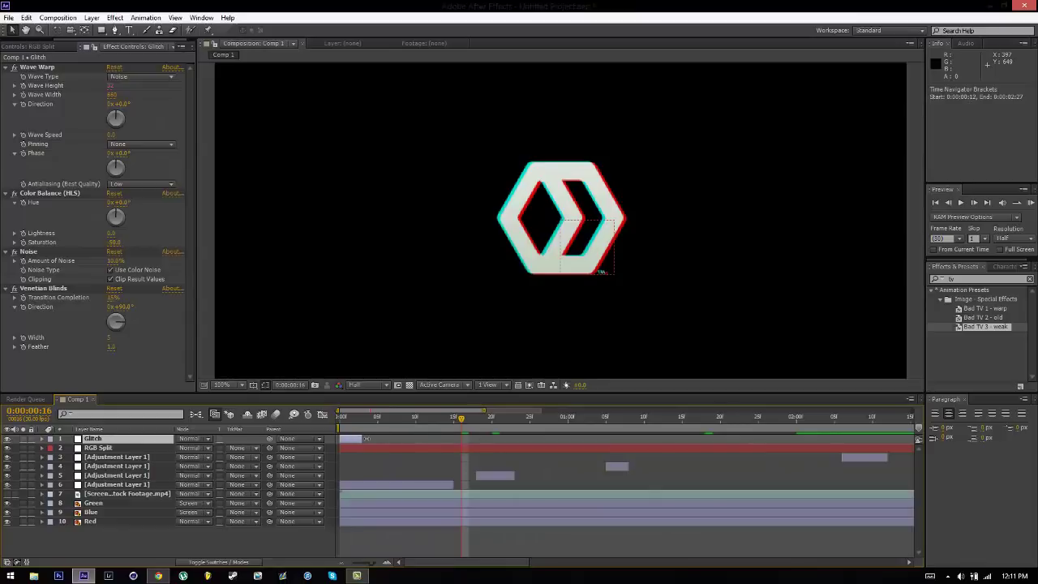
# Start the Glitch clip at 0:00:00:15 and place a duplicate of it at 0:00:01:11
pyautogui.moveTo(349, 439); pyautogui.dragTo(660, 449)
pyautogui.hotkey('ctrl', 'd')
# Reshape the Glitch 2 mask at 0:00:01:13 into a smaller triangle by moving its two left points in, crossing the logo's upper right half
pyautogui.click(667, 417)
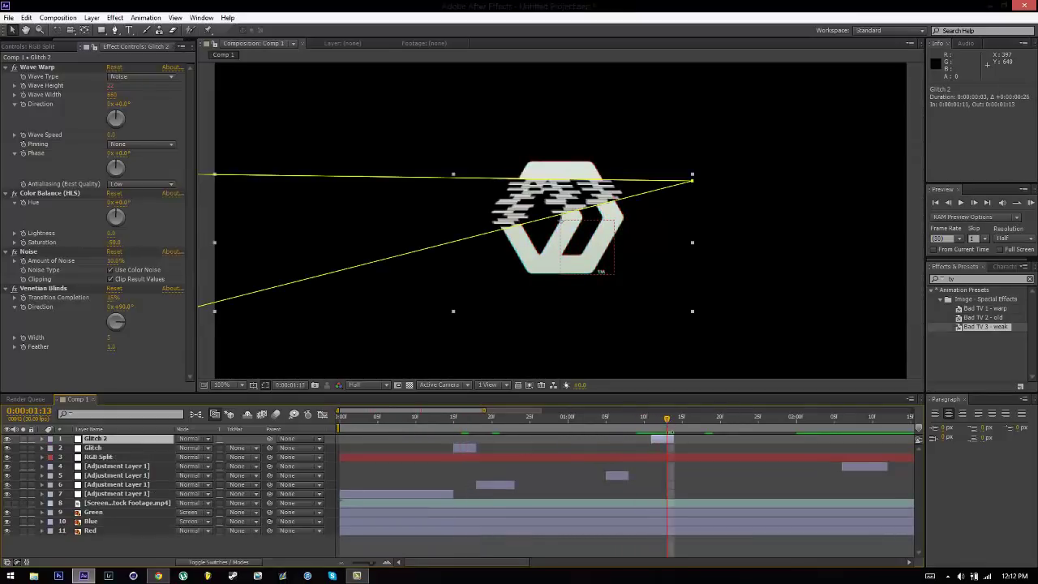
pyautogui.press(',')
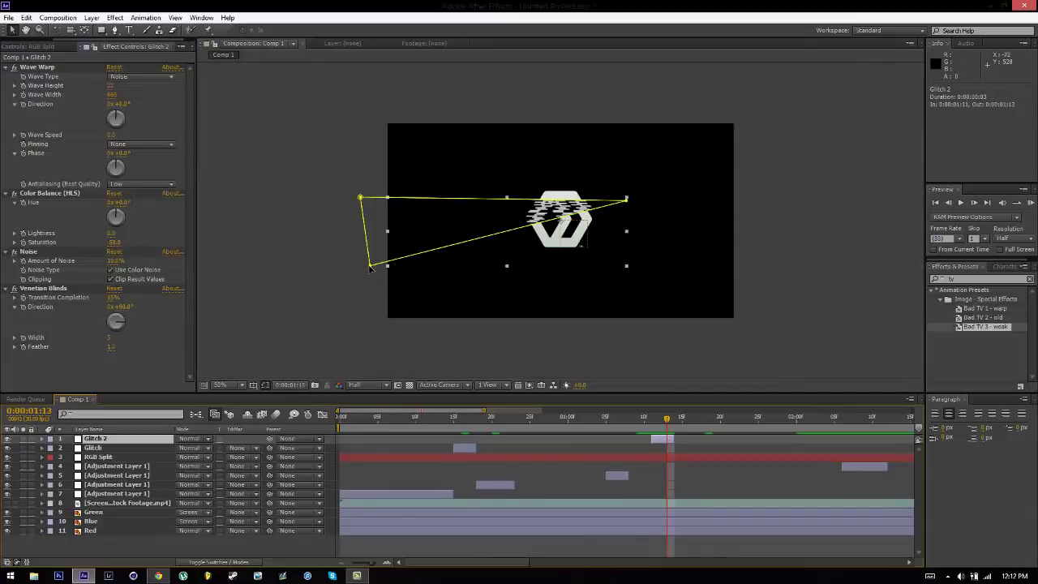
pyautogui.moveTo(372, 266); pyautogui.dragTo(600, 228)
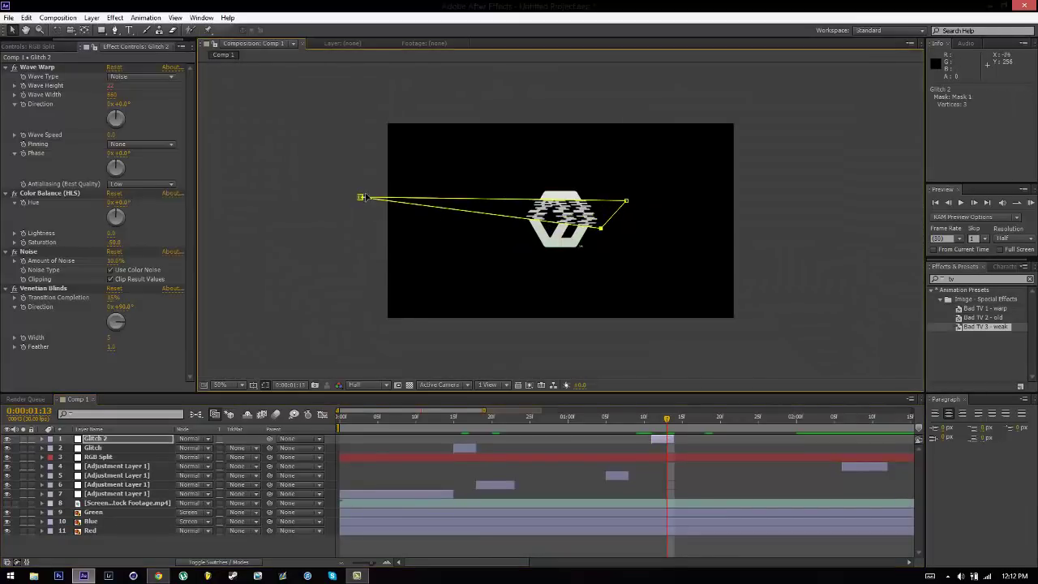
pyautogui.moveTo(360, 197); pyautogui.dragTo(395, 201)
pyautogui.moveTo(497, 208); pyautogui.dragTo(522, 206)
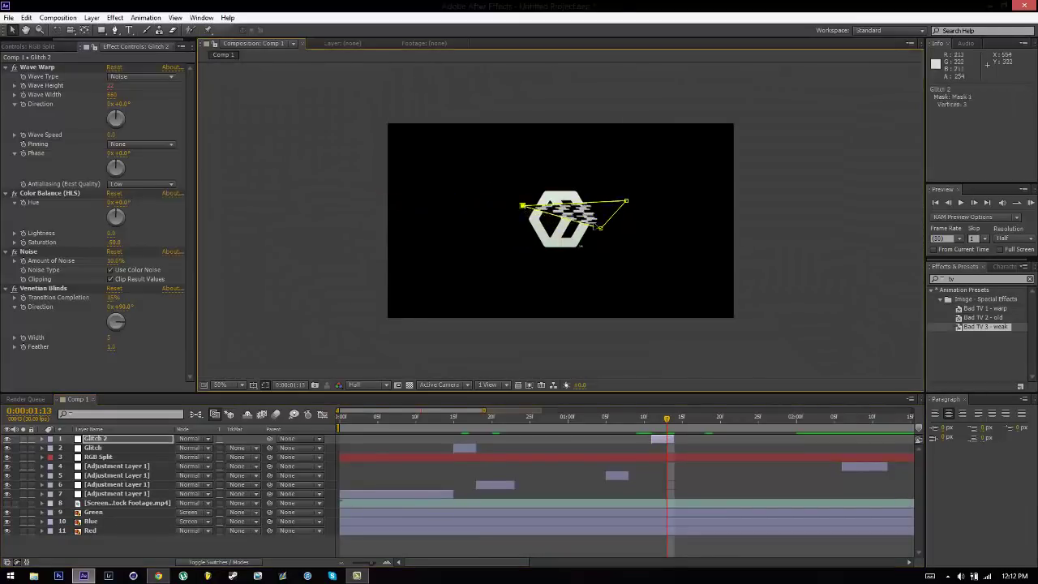
pyautogui.press('.')
pyautogui.scroll(-1, 753, 177)
pyautogui.click(801, 180)
pyautogui.scroll(1, 800, 180)
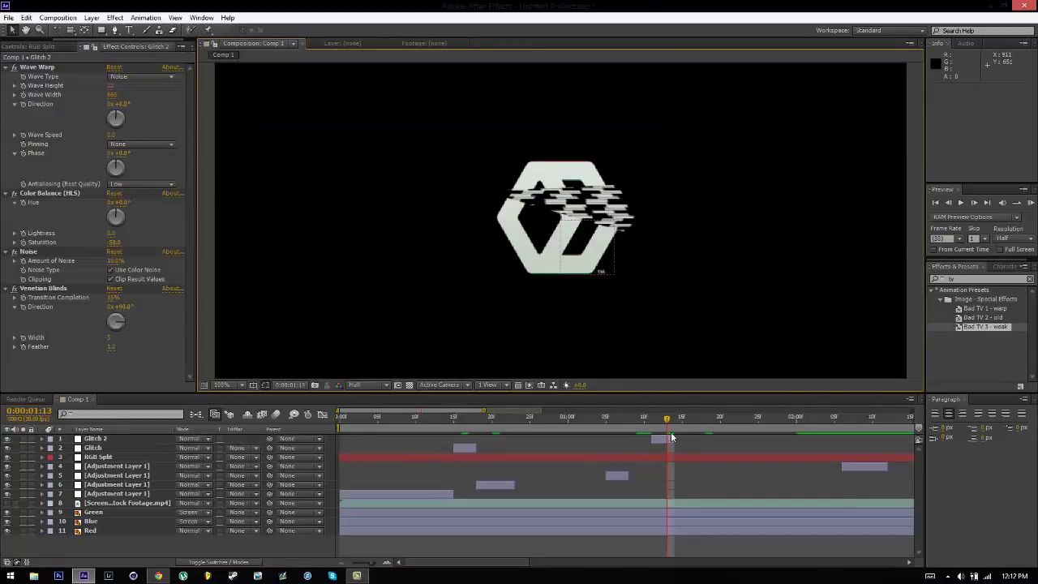
# Duplicate the Glitch 2 layer and move the copy to around 0:00:02:04 in the timeline
pyautogui.click(670, 434)
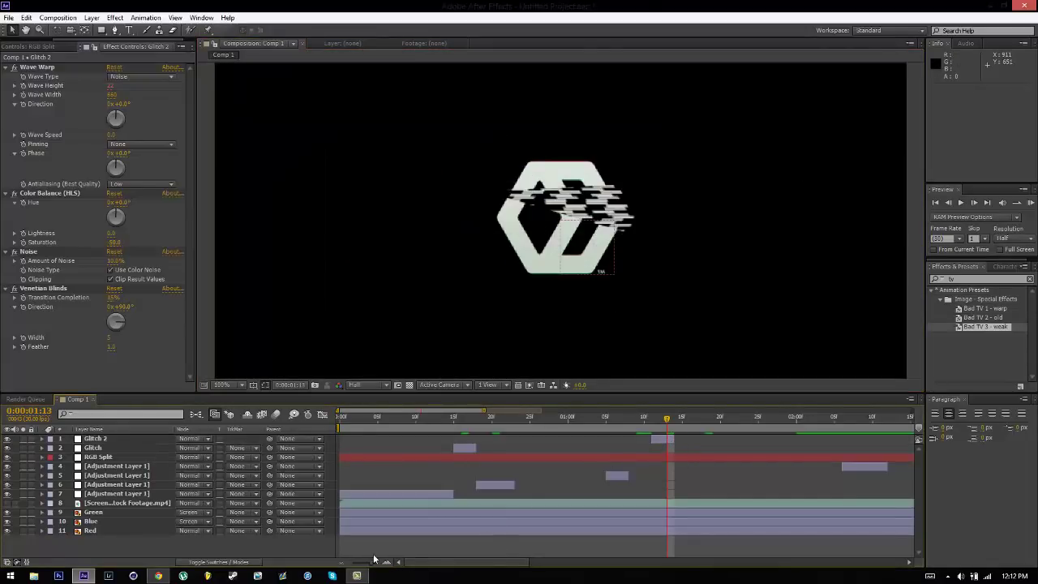
pyautogui.moveTo(353, 565); pyautogui.dragTo(347, 565)
pyautogui.hotkey('ctrl', 'd')
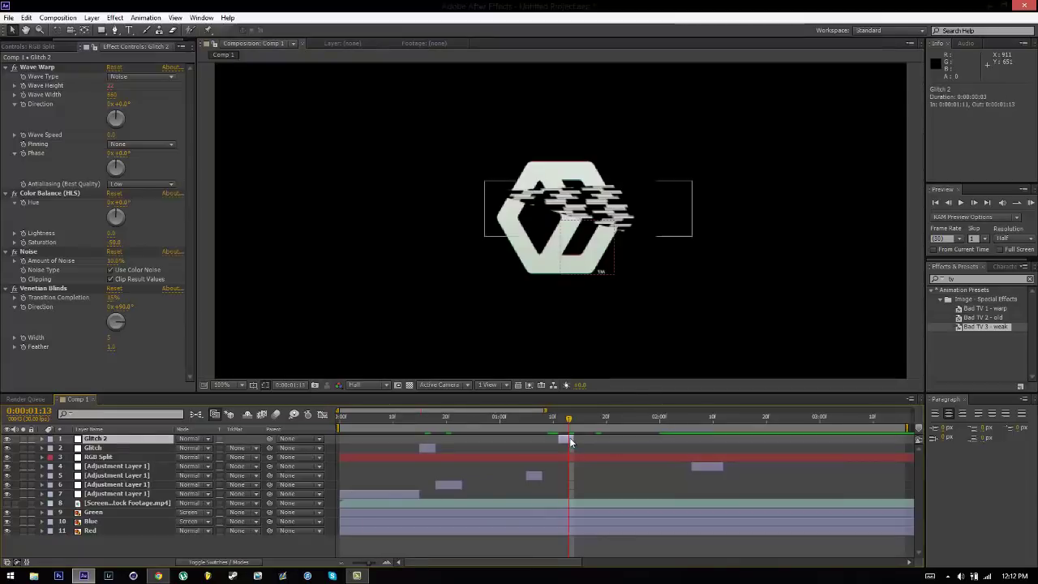
pyautogui.moveTo(568, 439); pyautogui.dragTo(682, 418)
# Reshape the Glitch 3 mask into a triangle over the logo's left half and trim the clip's end to just before 0:00:02:04
pyautogui.moveTo(641, 238); pyautogui.dragTo(568, 298)
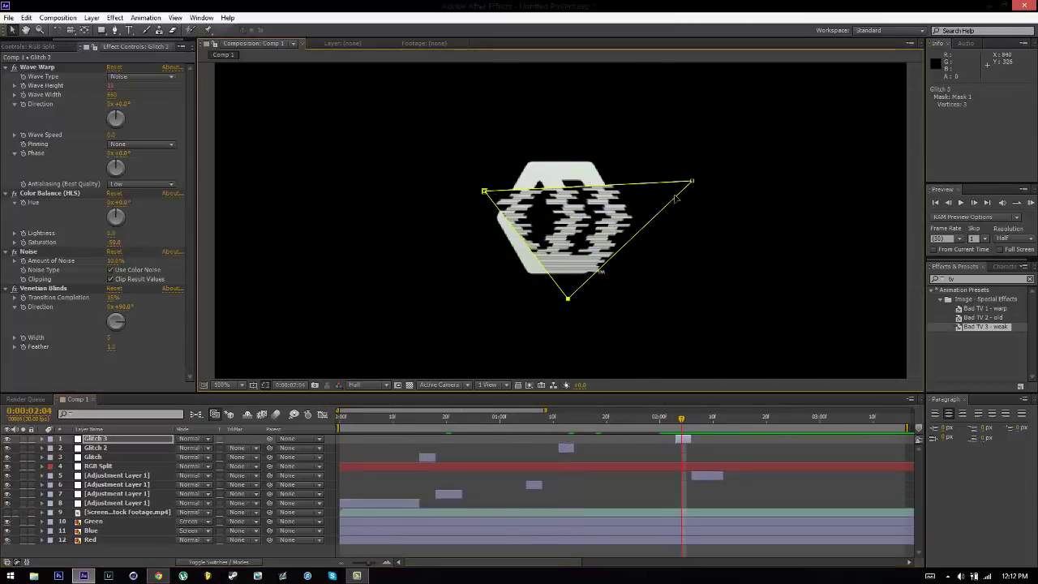
pyautogui.moveTo(692, 181); pyautogui.dragTo(572, 138)
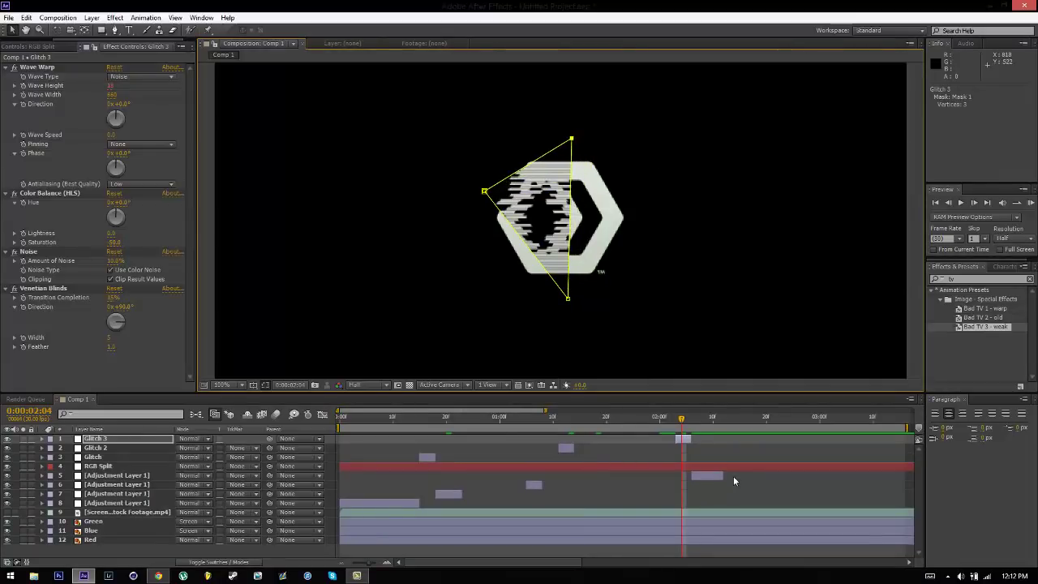
pyautogui.moveTo(691, 440); pyautogui.dragTo(682, 440)
pyautogui.click(697, 446)
pyautogui.scroll(-1, 681, 253)
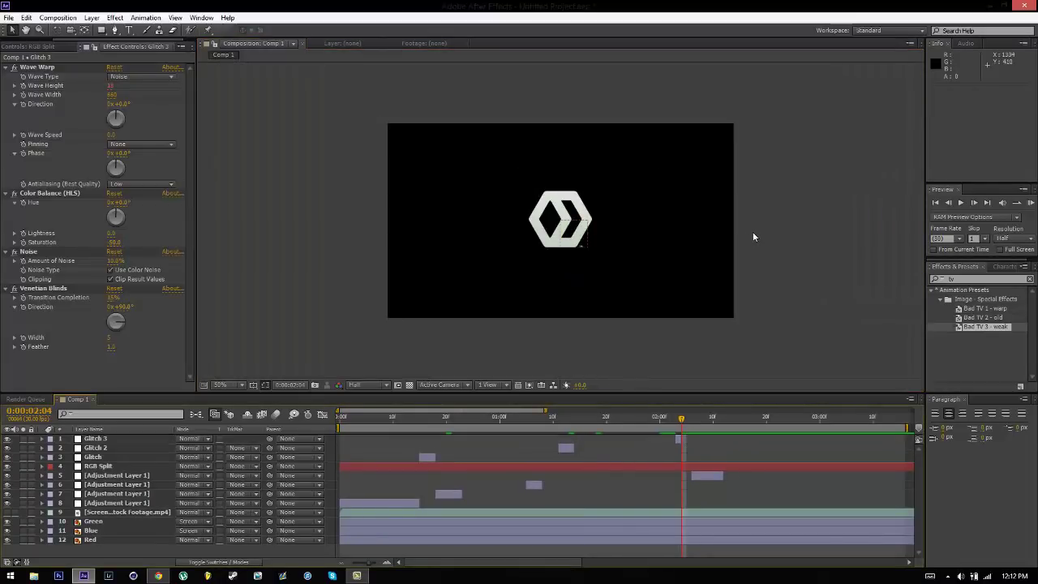